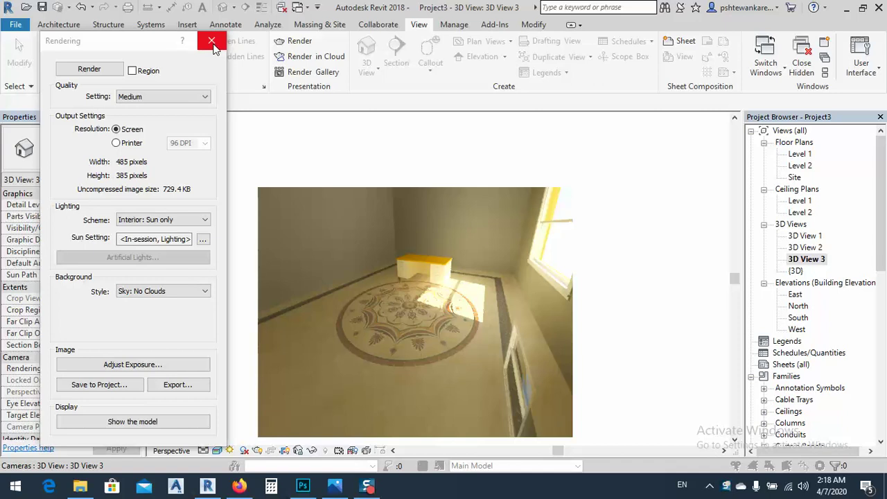
Step: Close the Rendering dialog, view the marble medallion texture in Photoshop, and switch back to Revit
click(212, 42)
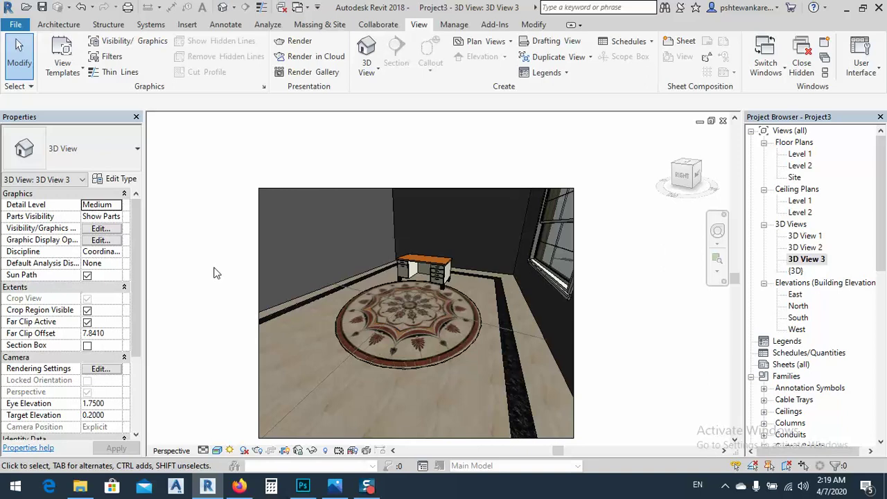
click(303, 485)
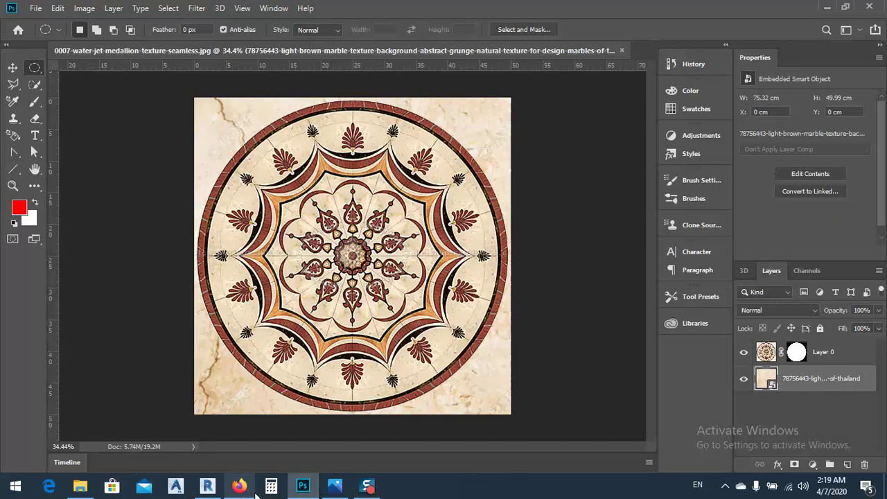
click(208, 486)
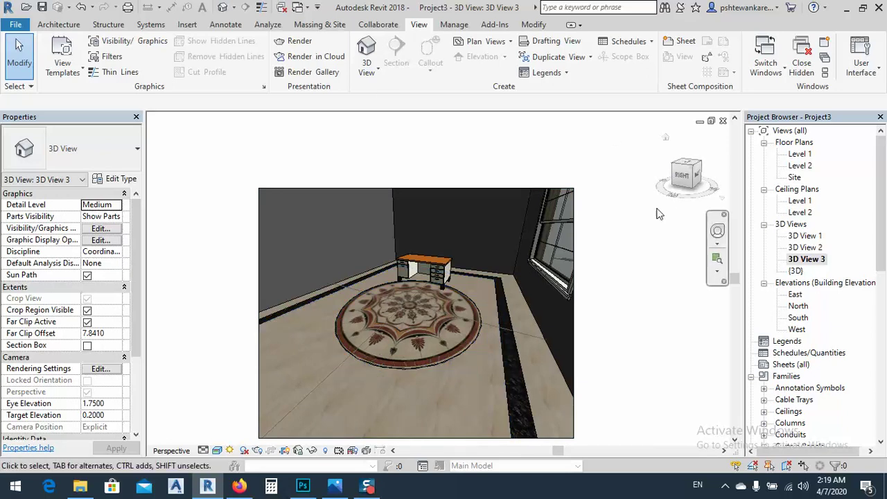
Step: Create a new project from the Architectural Template
click(19, 24)
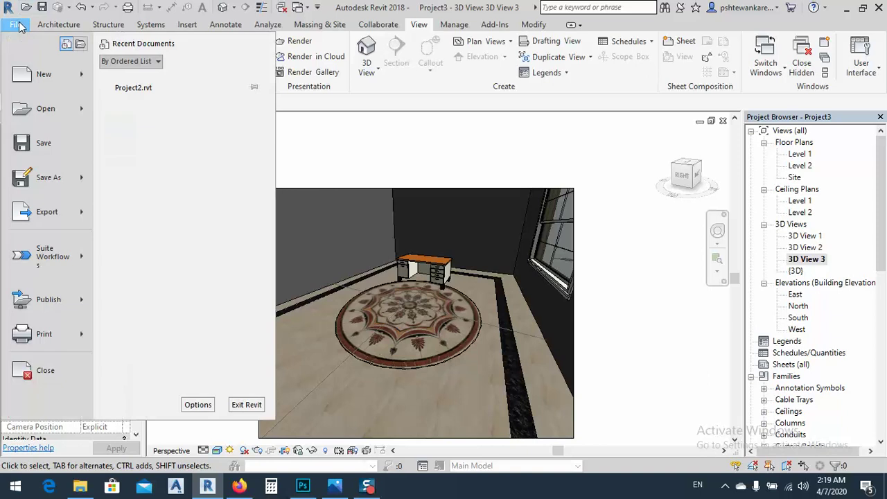
click(34, 74)
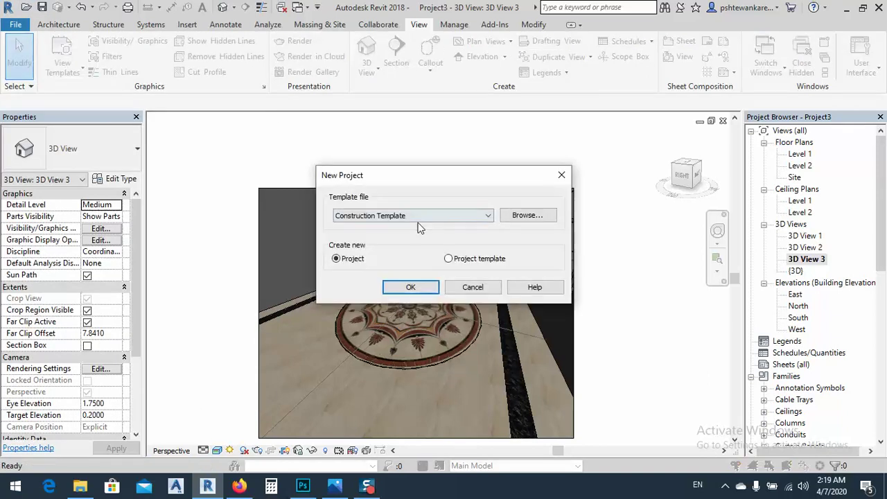
click(340, 215)
click(357, 245)
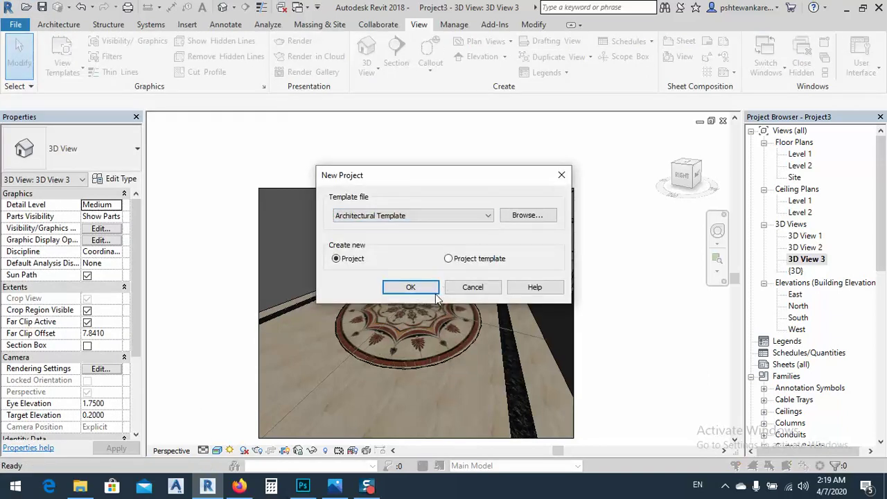
click(410, 288)
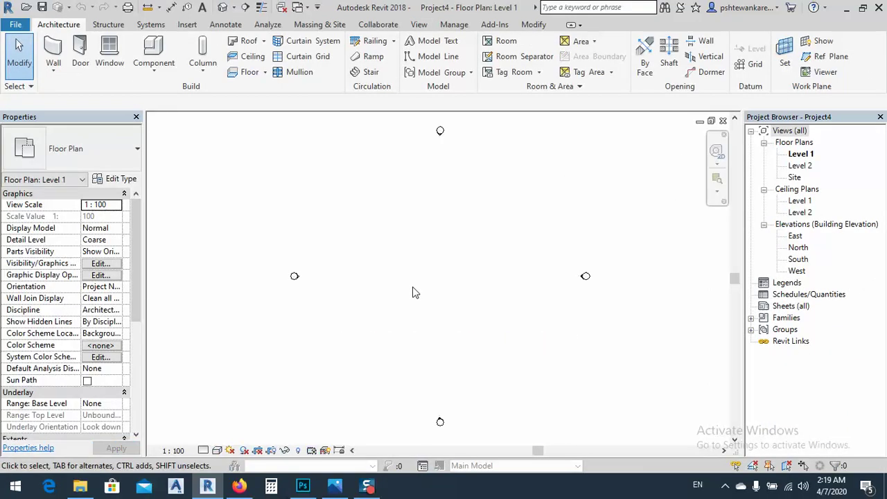
Step: Set the project's length units to meters with four decimal places
key(u)
key(n)
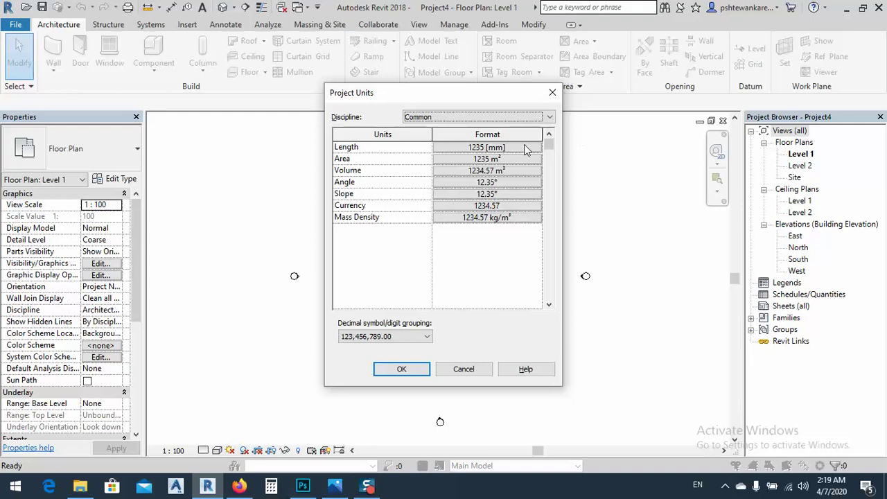
click(523, 148)
click(450, 170)
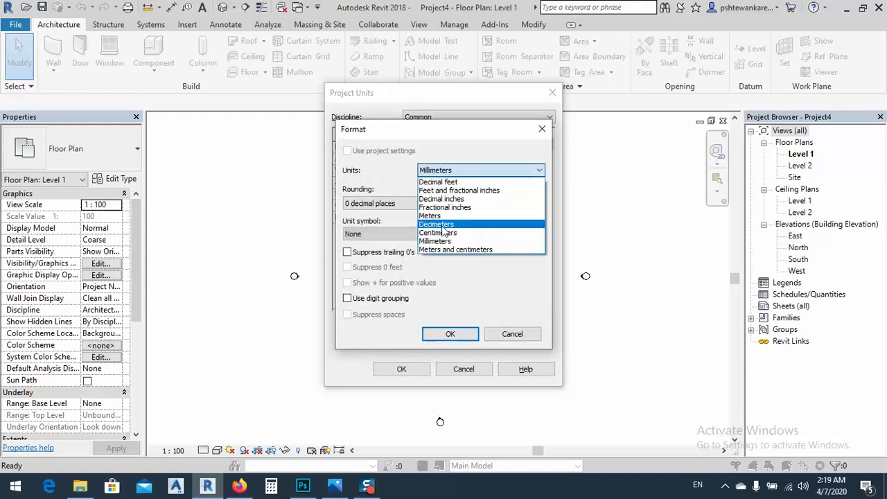
click(429, 216)
click(381, 203)
click(371, 257)
click(449, 333)
click(416, 370)
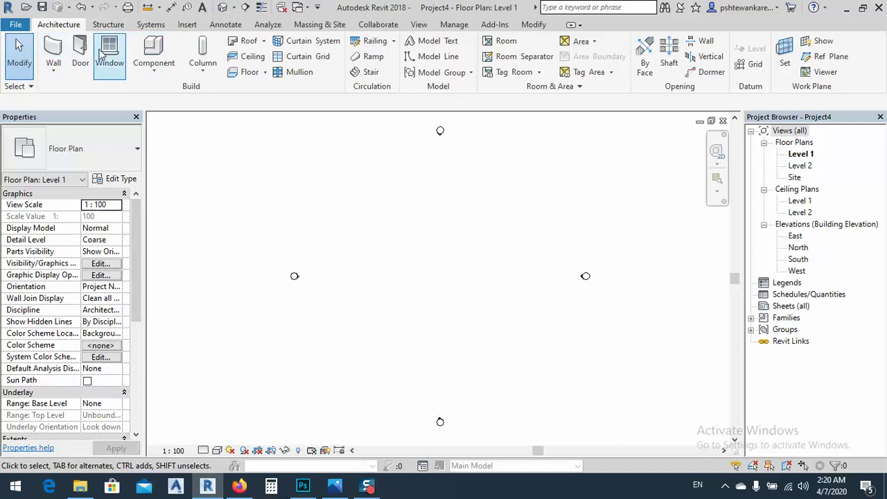
Step: Start a floor on Level 1 and sketch a rectangular boundary about 9 m wide and 7 m high
click(244, 74)
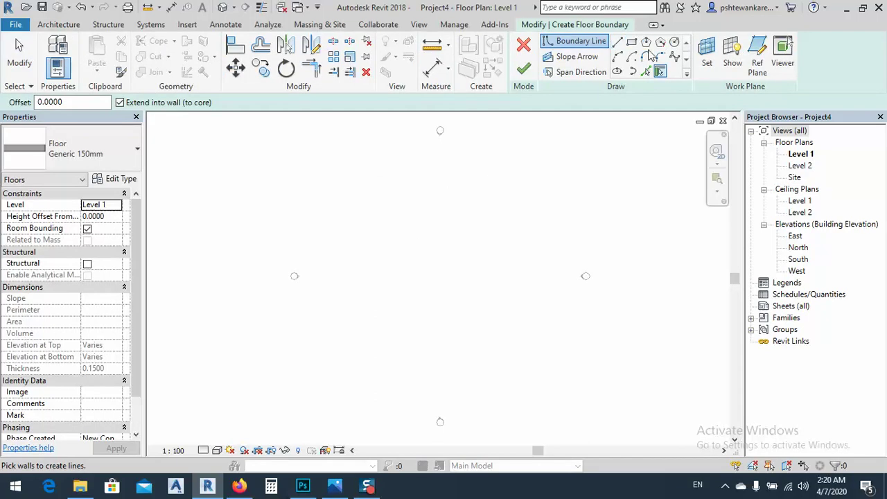
click(631, 42)
click(350, 222)
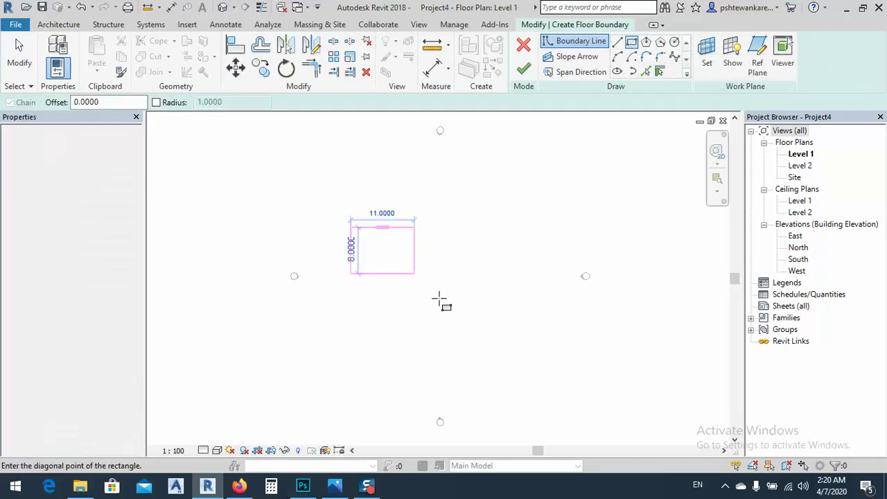
click(413, 272)
Step: Set the floor boundary's height to 5 m and its width to 6 m, and finish the floor sketch
scroll(429, 249, up, 3)
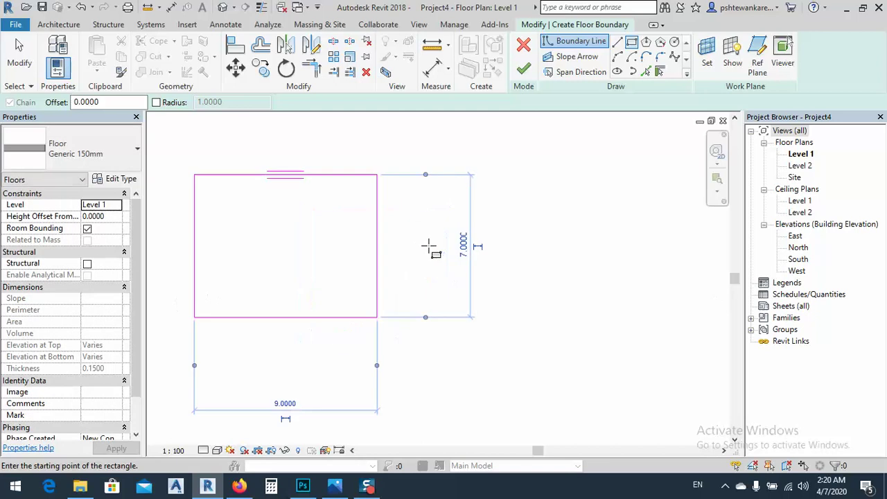
click(462, 244)
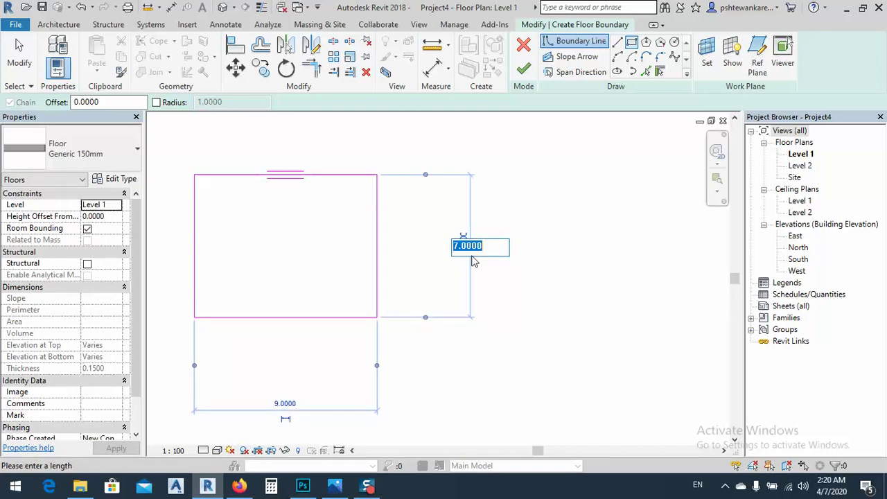
text(5)
key(Return)
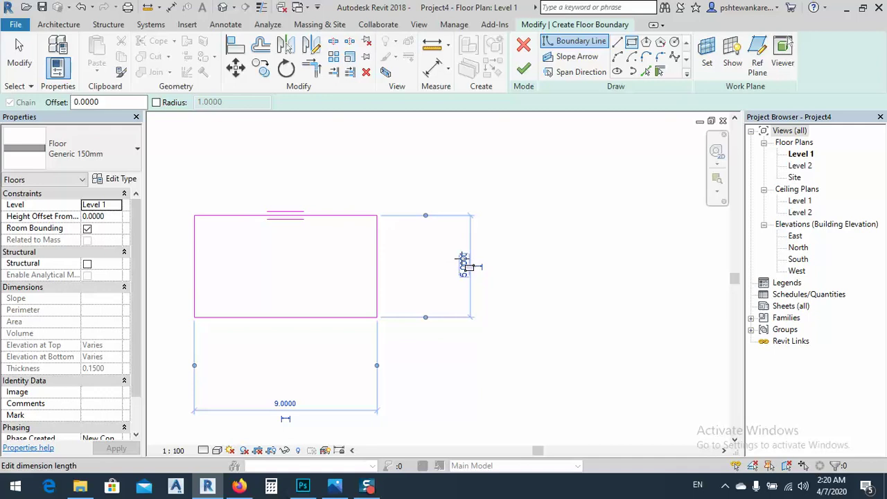
click(288, 408)
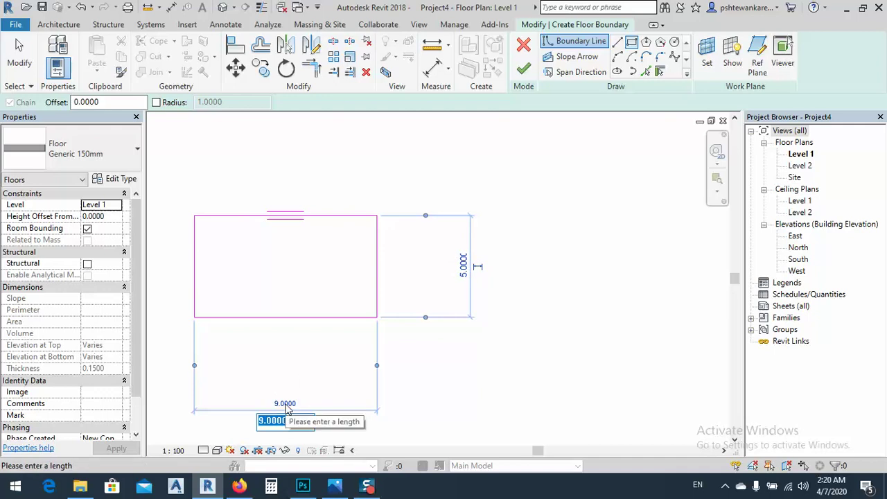
text(6)
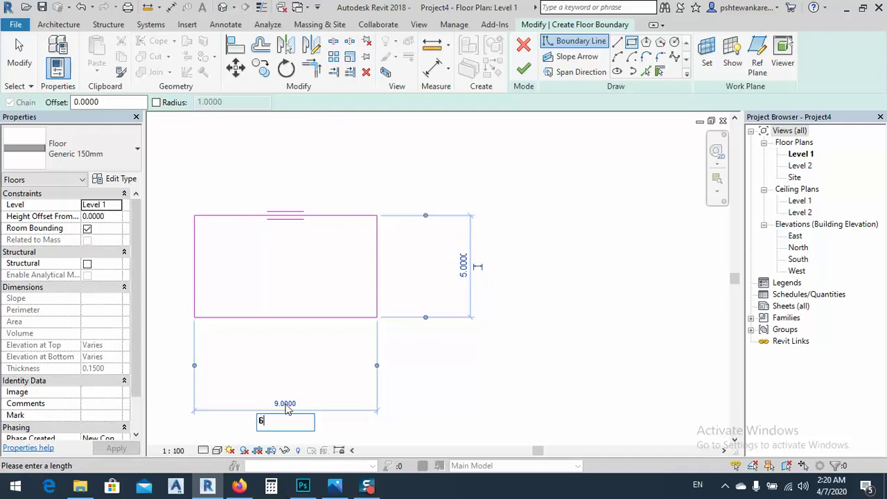
key(Return)
mouse_move(307, 271)
middle_down()
mouse_move(356, 303)
mouse_move(362, 257)
middle_up()
scroll(363, 257, up, 2)
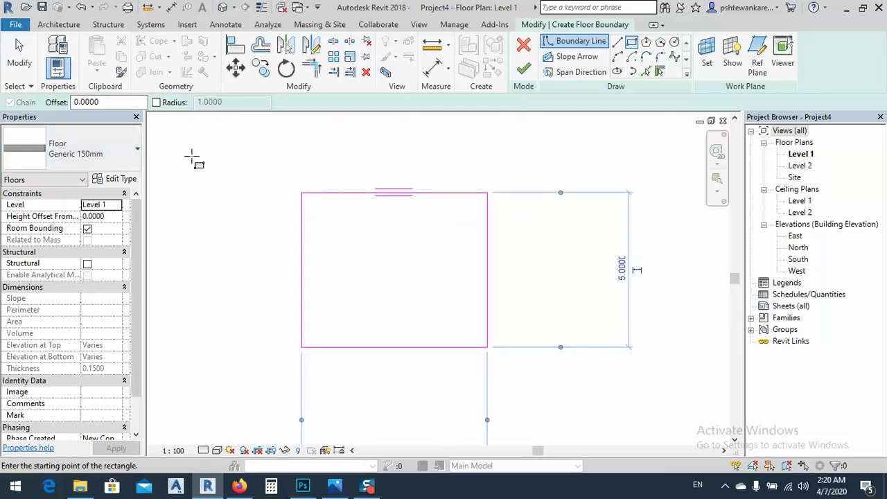
click(525, 69)
click(578, 353)
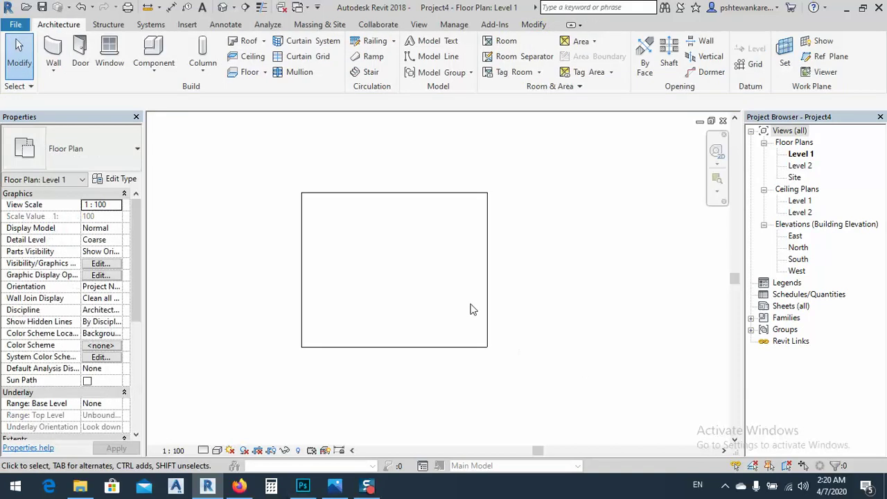
Step: Open the default 3D view and set its detail level to Fine and its visual style to Realistic
click(225, 8)
click(203, 452)
click(219, 436)
click(217, 451)
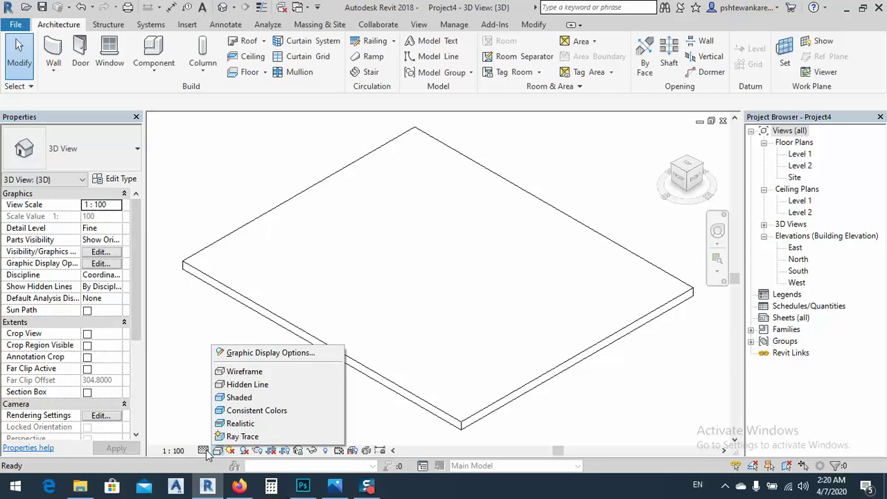
click(244, 423)
Step: Turn on Thin Lines so the floor's edges display without line weights
scroll(465, 374, up, 5)
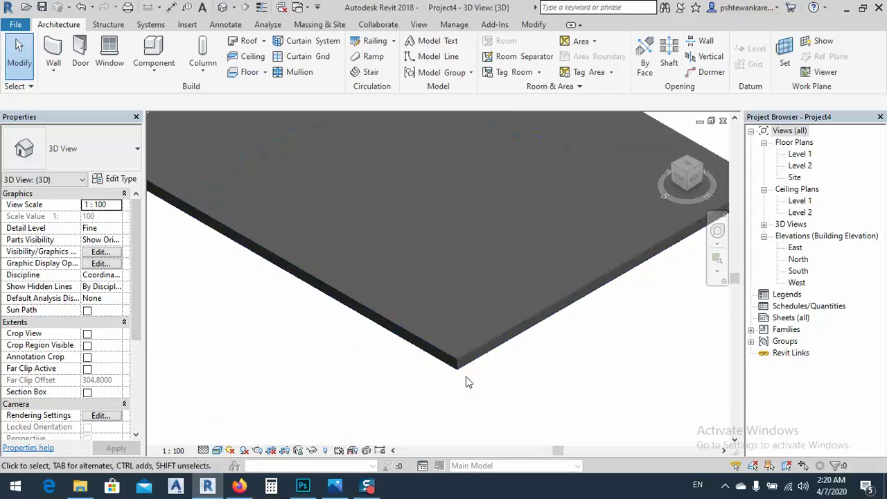
scroll(468, 366, up, 3)
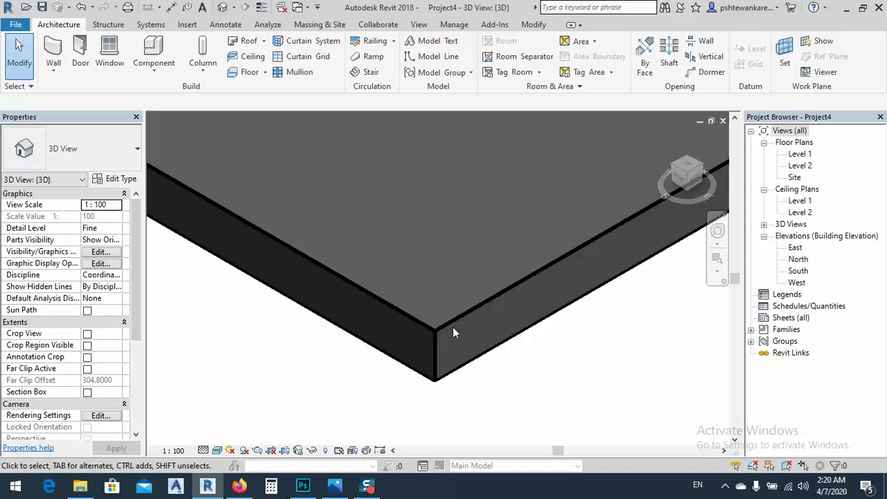
click(461, 27)
click(426, 27)
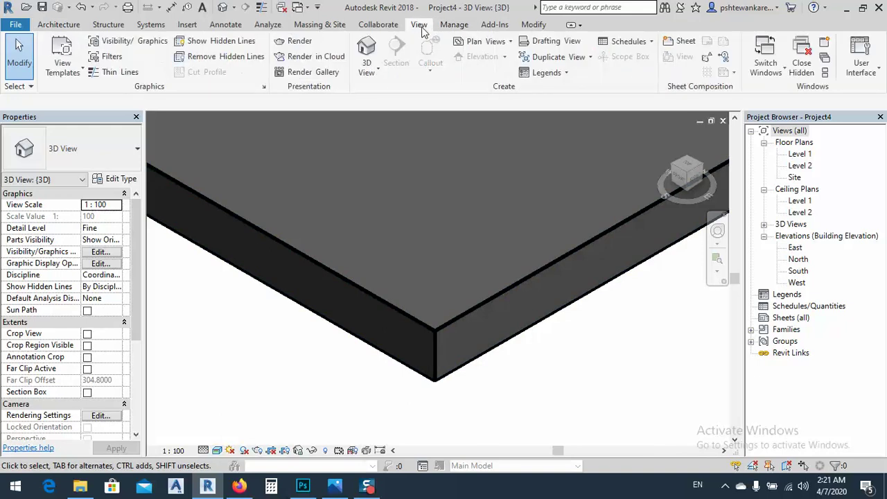
click(115, 72)
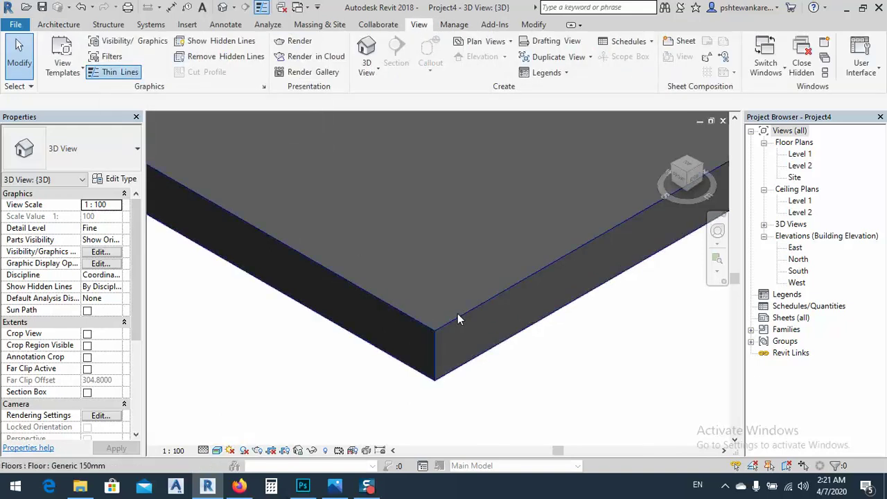
Step: Duplicate the floor's Generic 150mm type as "ground floor"
shift+middle_drag(485, 363, 464, 359)
click(464, 355)
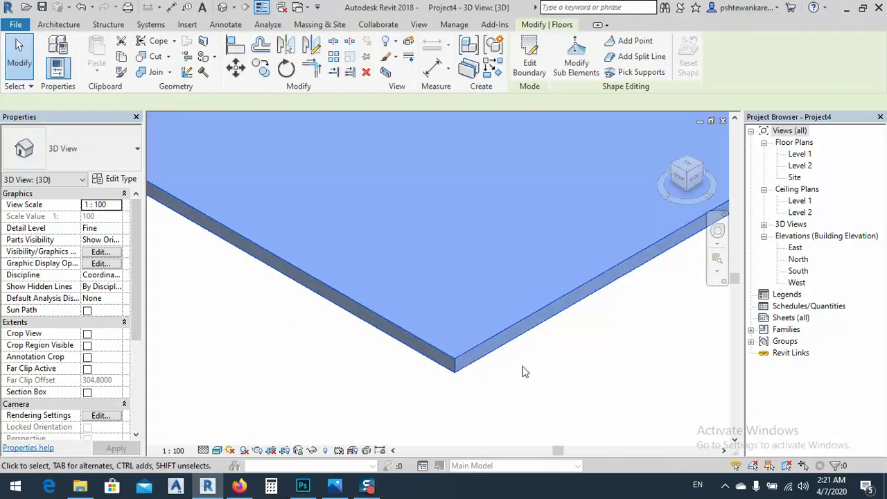
click(115, 179)
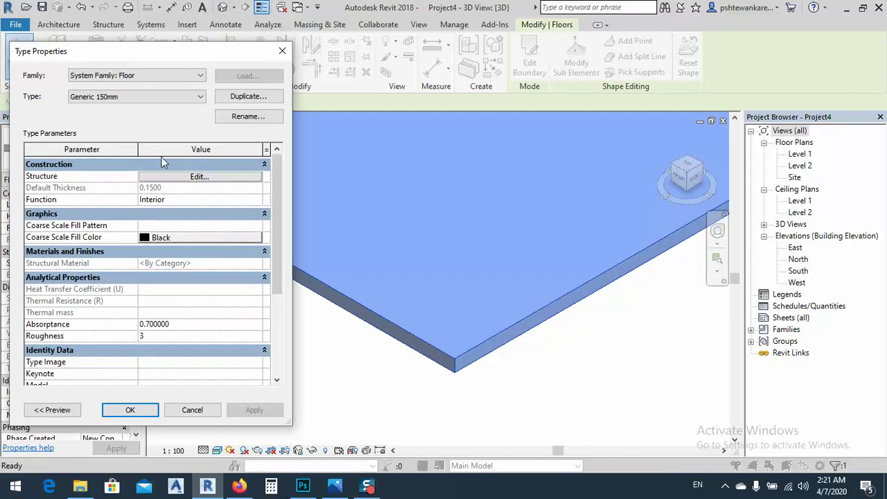
click(238, 98)
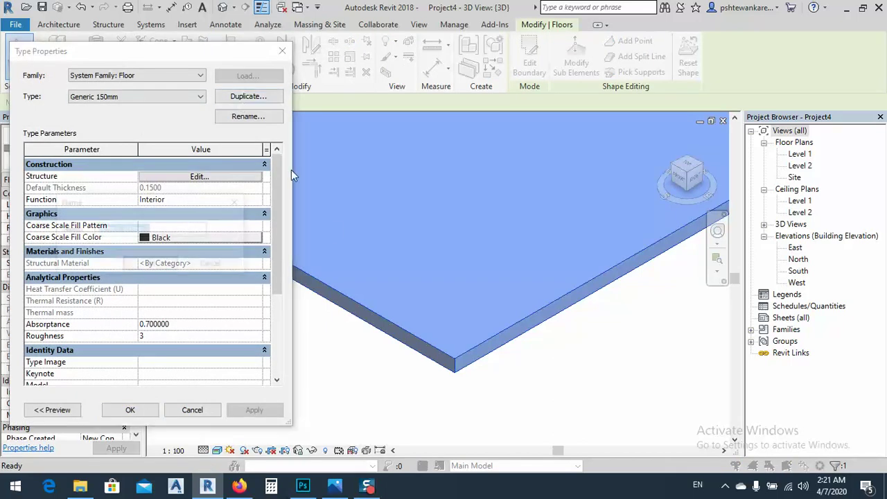
text(g)
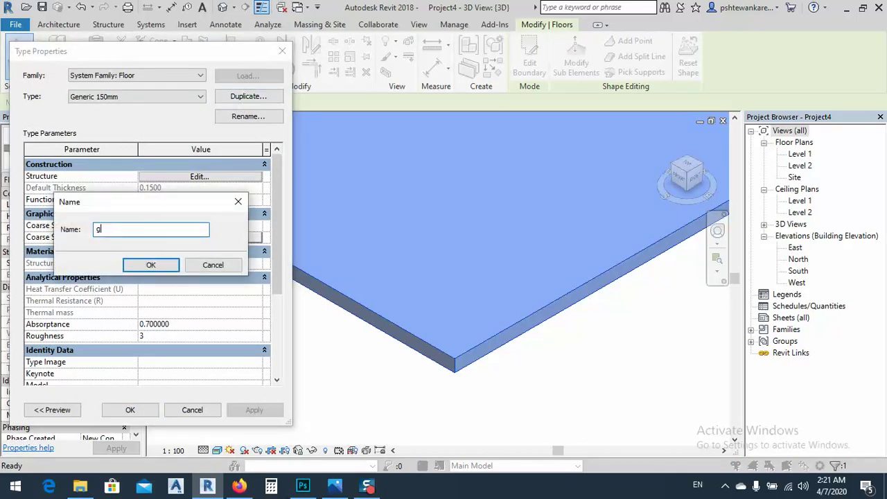
text(round floor)
click(165, 264)
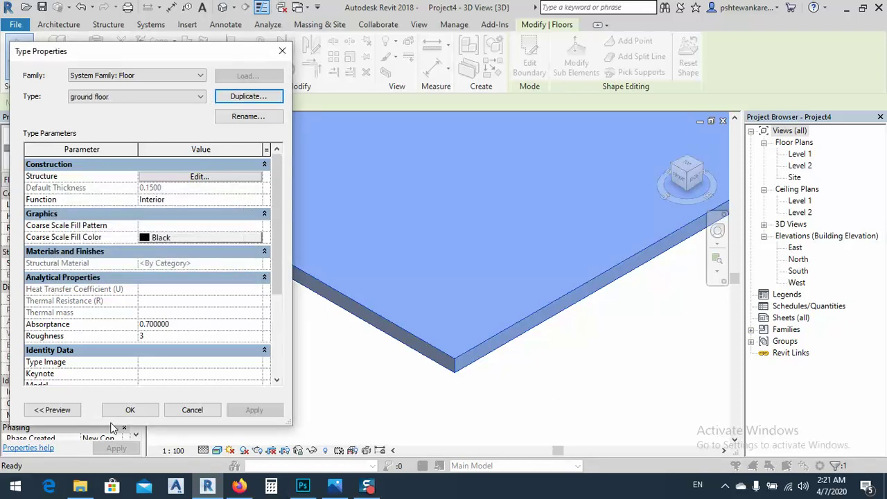
Step: Insert a new layer in the ground floor structure with function Finish 1 [4] and thickness 0.02 m
click(198, 177)
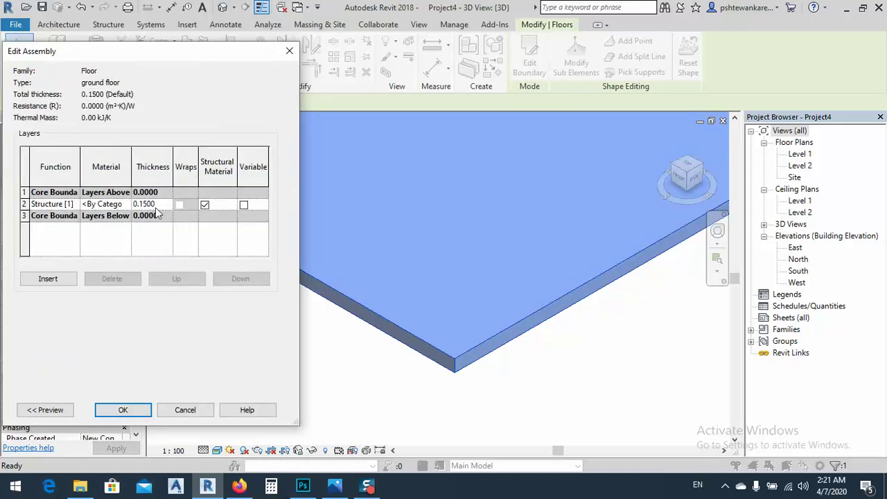
click(41, 282)
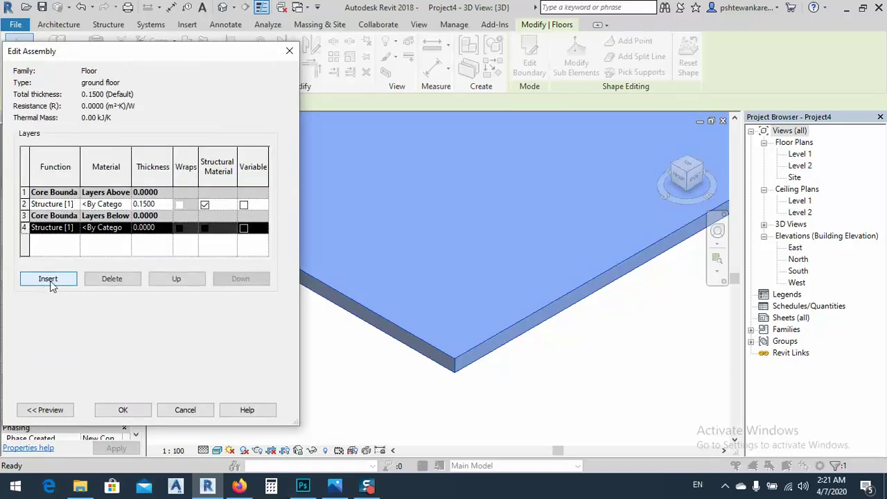
click(47, 227)
click(73, 229)
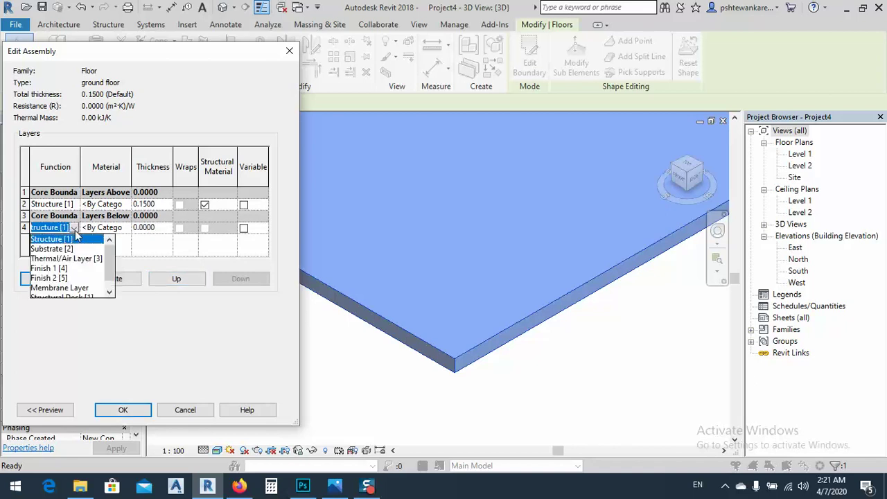
click(59, 268)
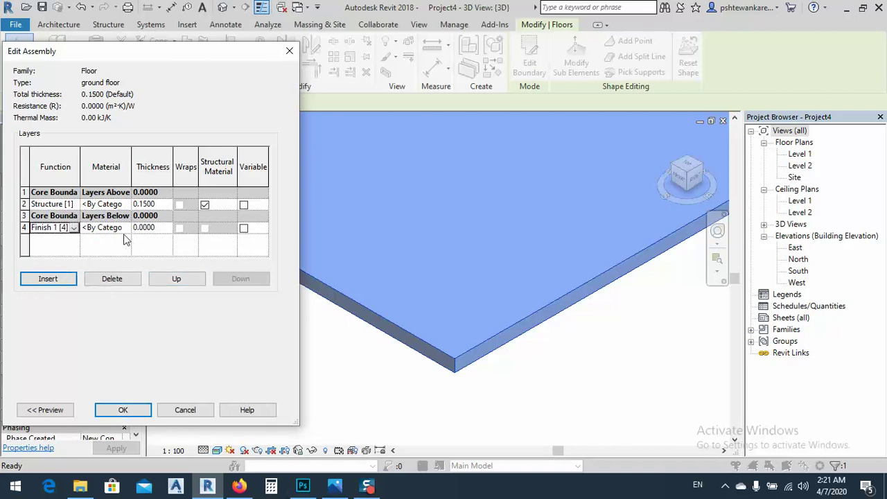
click(159, 228)
text(0.02)
click(168, 241)
Step: Move the Finish 1 [4] layer above the core boundary to the top of the assembly and accept the structure
click(71, 228)
click(168, 278)
click(168, 279)
click(169, 278)
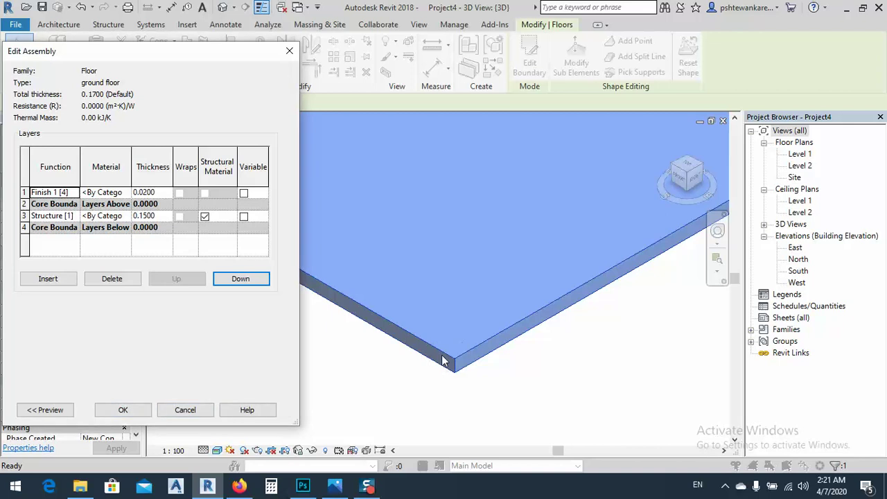
click(138, 410)
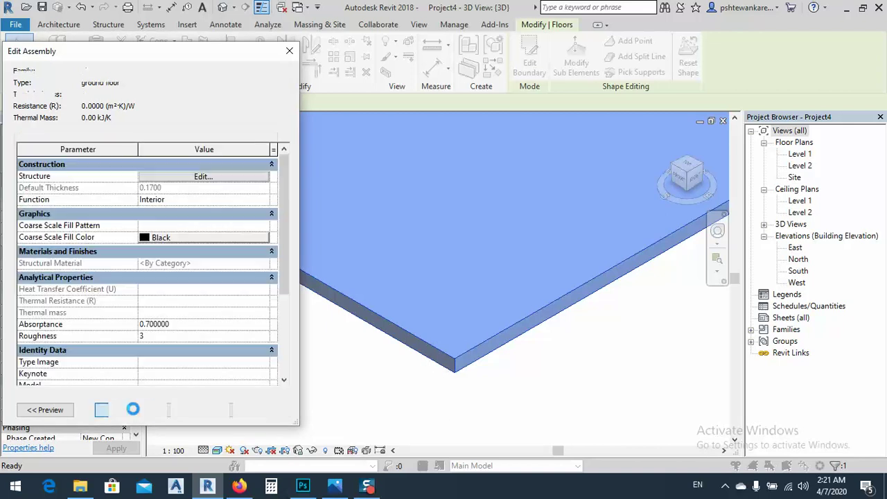
Step: Accept the ground floor type properties and clear the floor selection
click(158, 410)
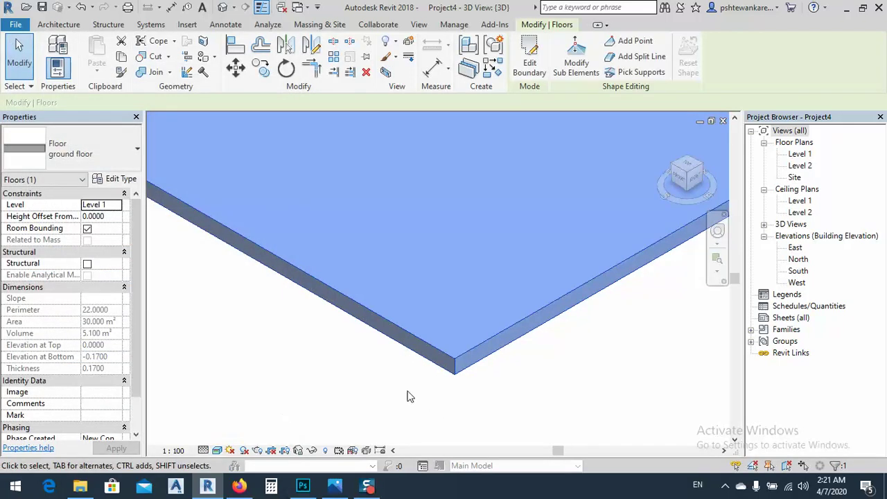
click(475, 387)
scroll(463, 374, up, 1)
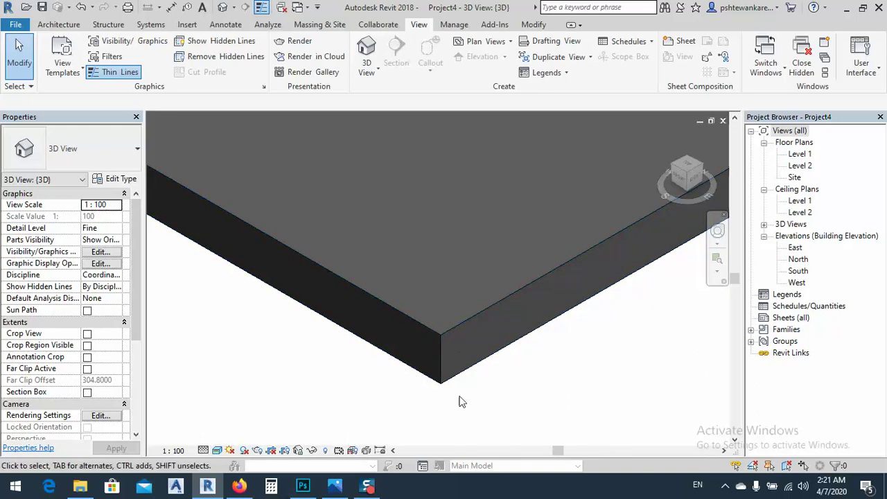
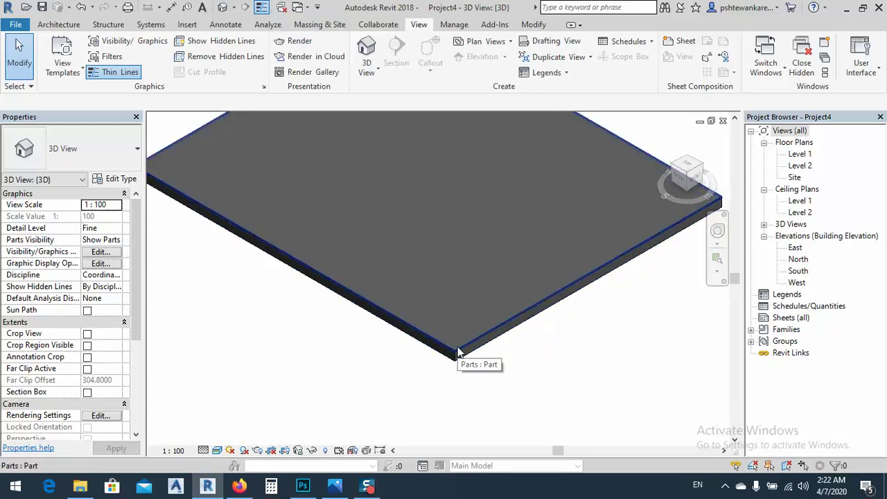
Step: Start Divide Parts on the floor's upper finish part in top view and open the division sketch
click(457, 353)
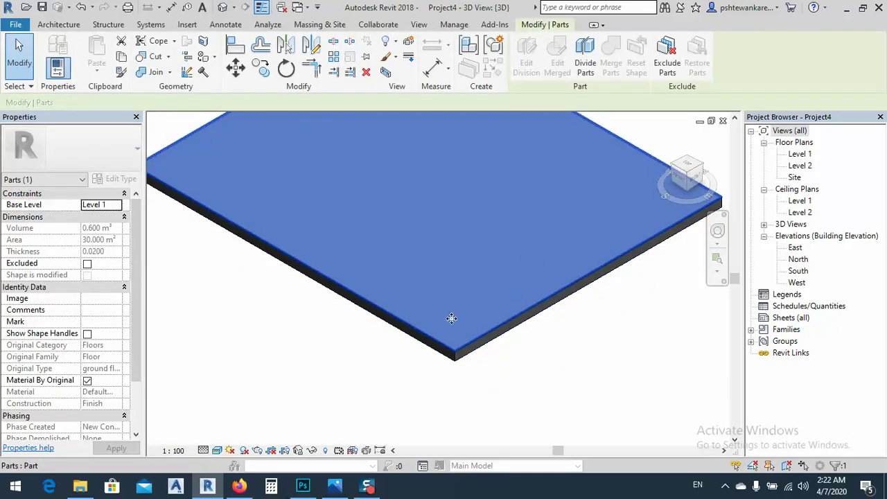
click(685, 166)
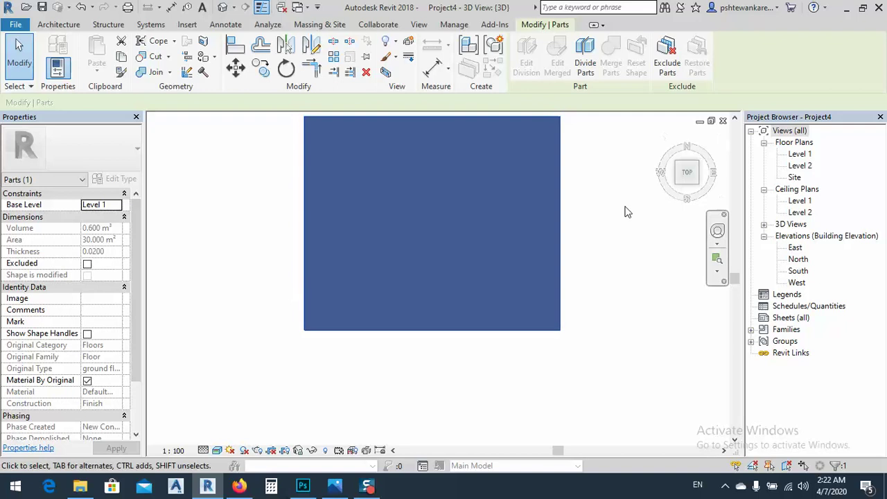
click(585, 55)
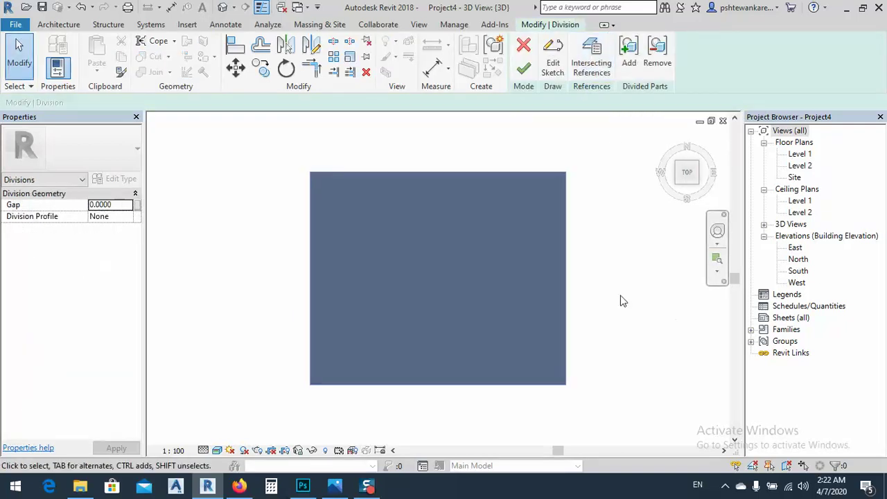
click(552, 62)
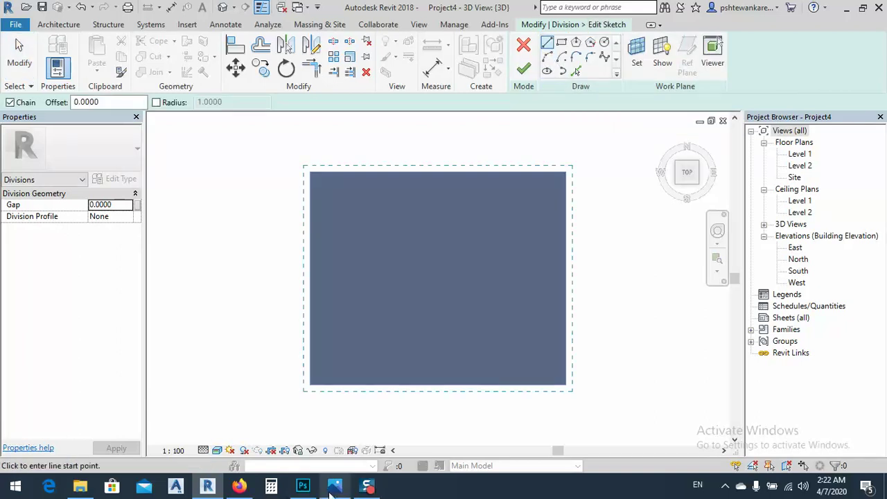
Step: Switch to Photoshop, hide the light-brown marble background layer beneath the medallion, and return to Revit
click(304, 487)
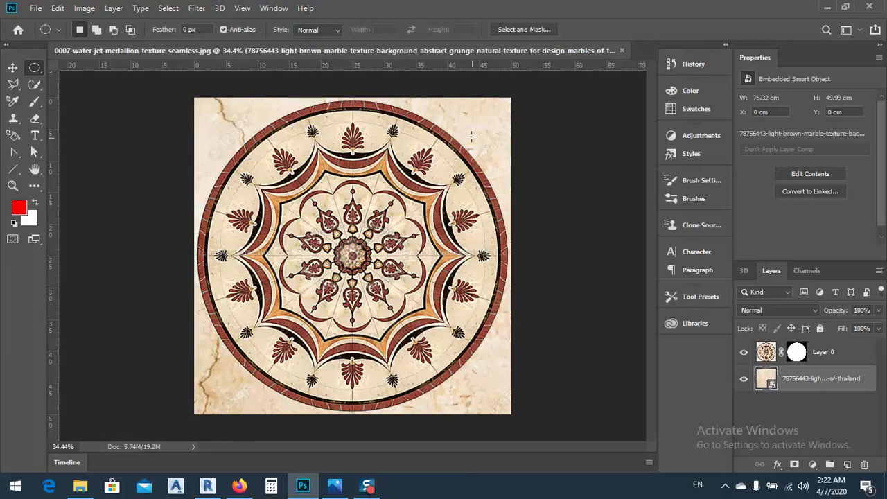
click(12, 67)
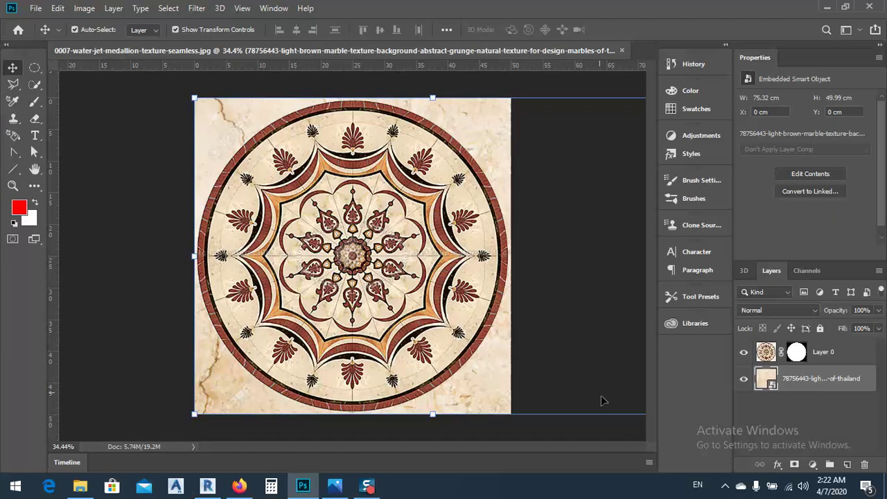
click(743, 379)
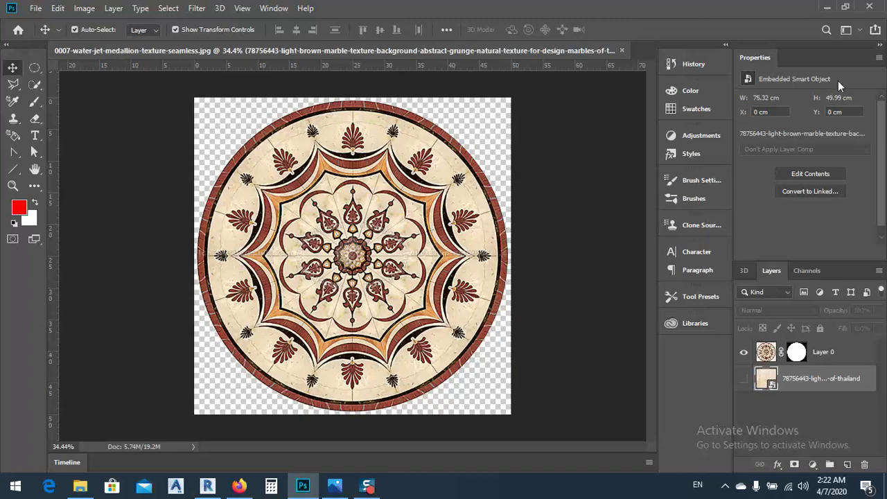
click(827, 6)
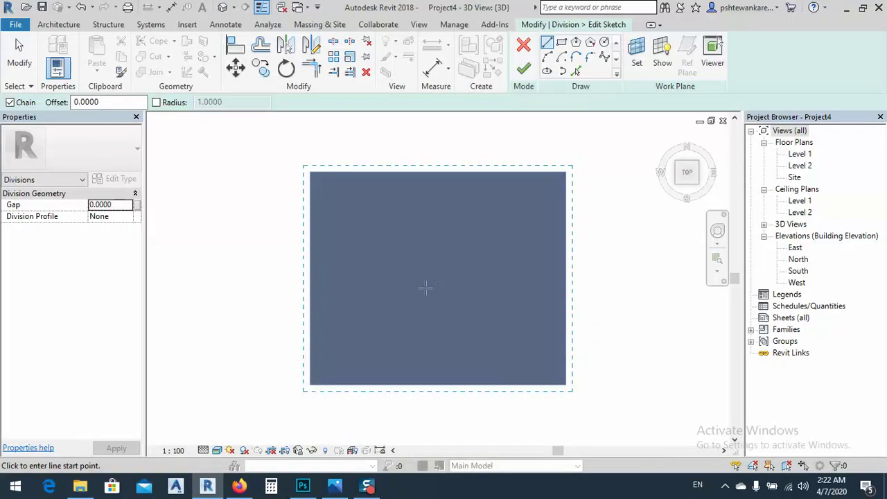
Step: Sketch a vertical line about 5.4 m long and a horizontal line about 6.6 m long from the part's edge midpoints, crossing at its centre
click(604, 42)
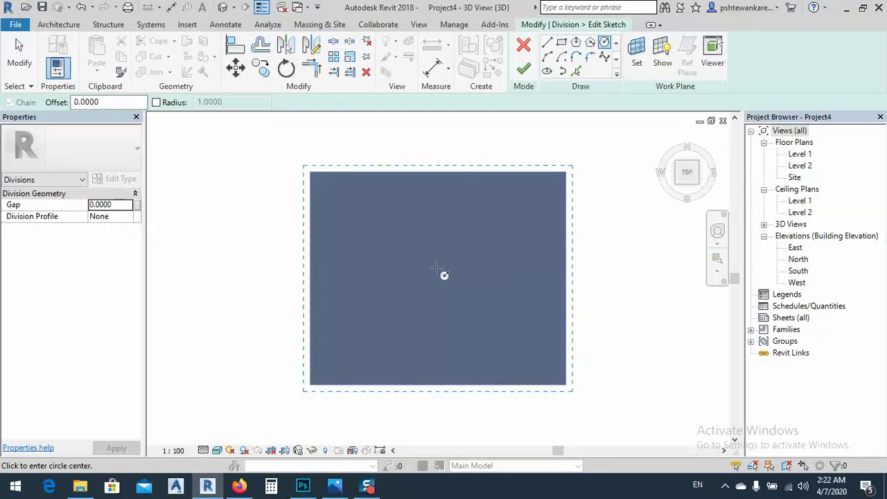
click(547, 43)
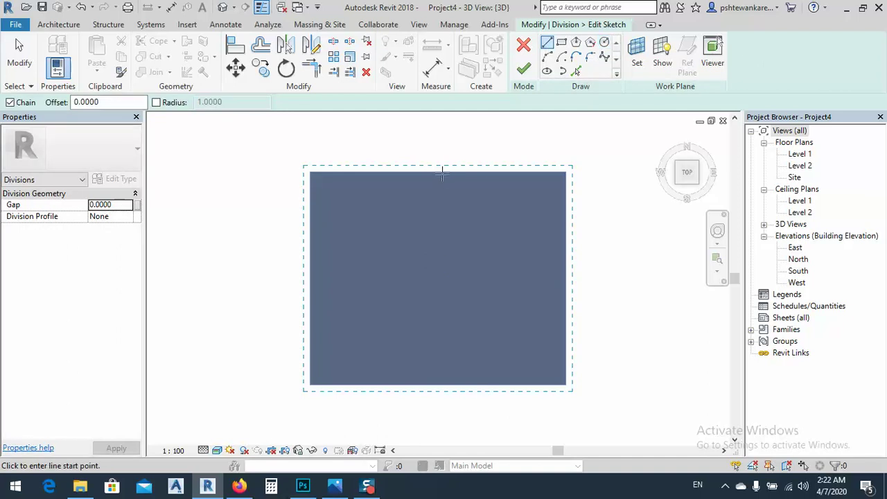
click(437, 169)
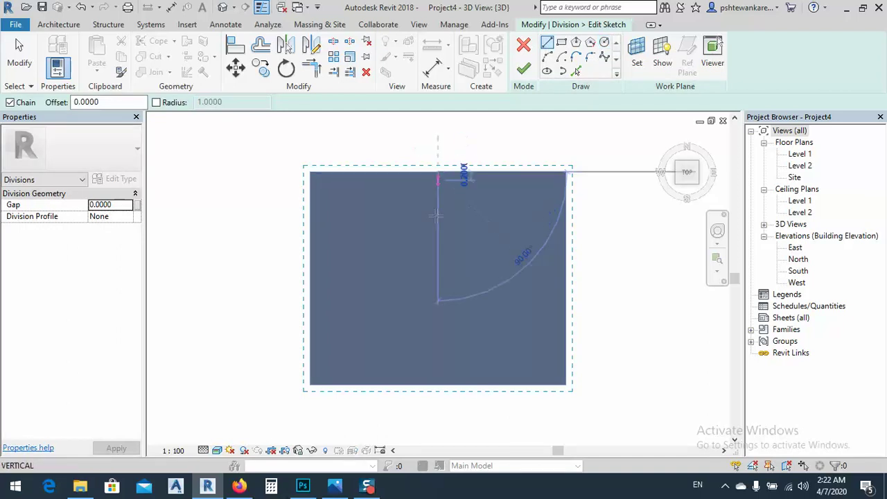
click(437, 401)
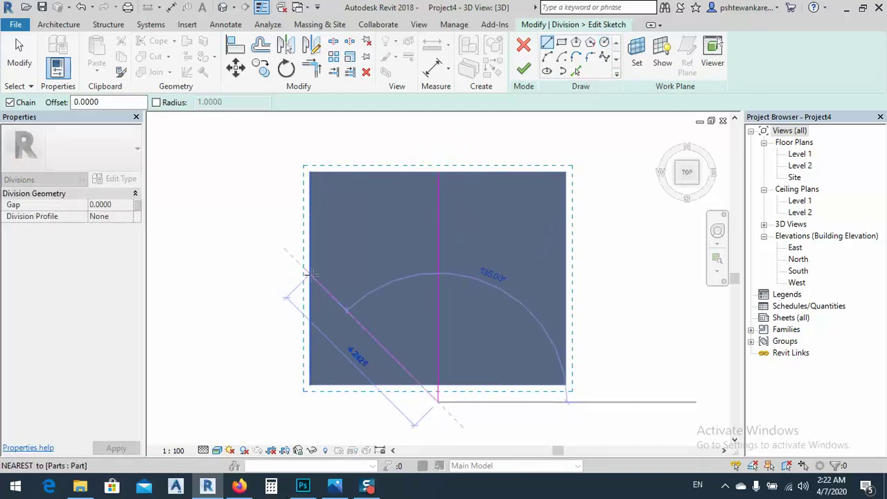
key(Escape)
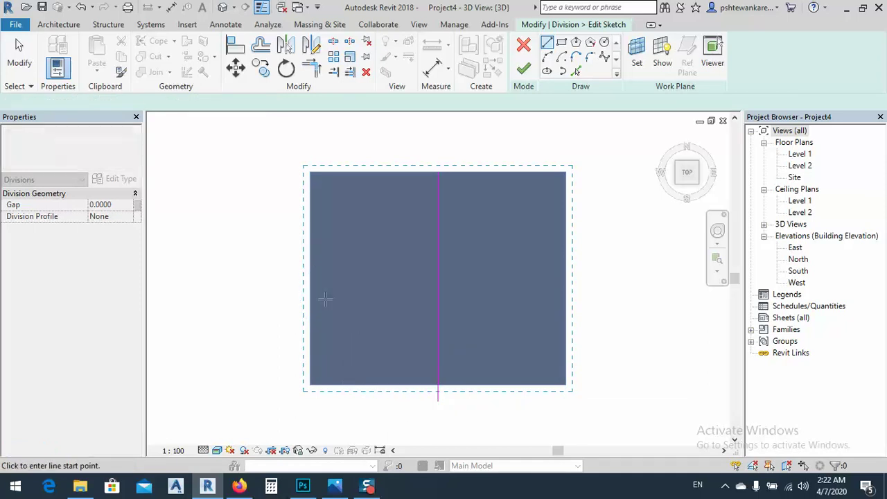
click(308, 279)
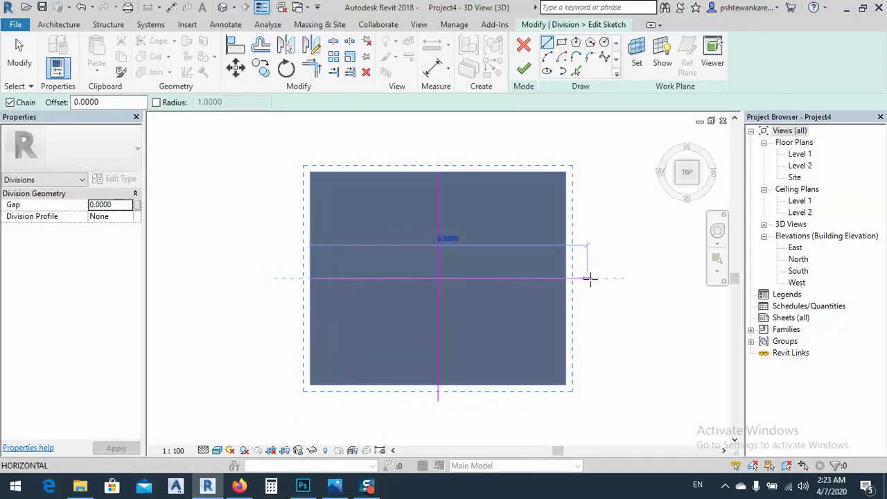
click(588, 279)
key(Escape)
key(Escape)
Step: Sketch a circle of radius 1.5 m centred on the intersection of the two centre lines
click(576, 43)
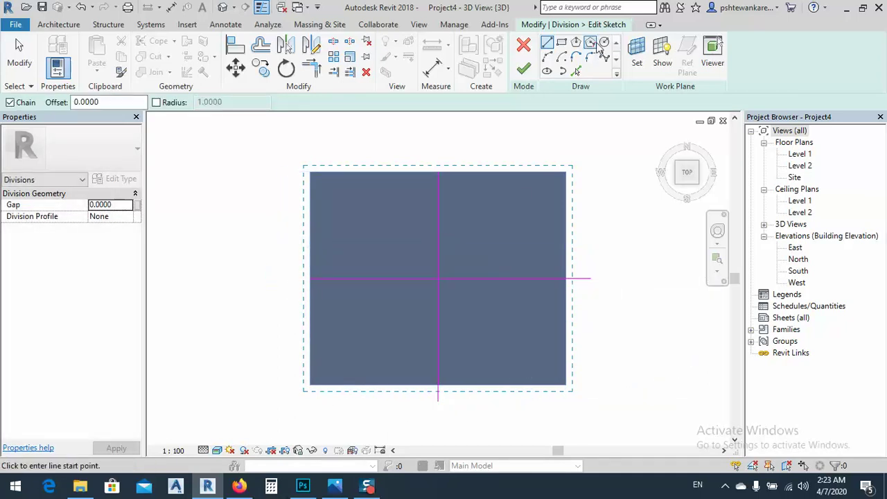
key(Escape)
key(l)
key(i)
click(437, 278)
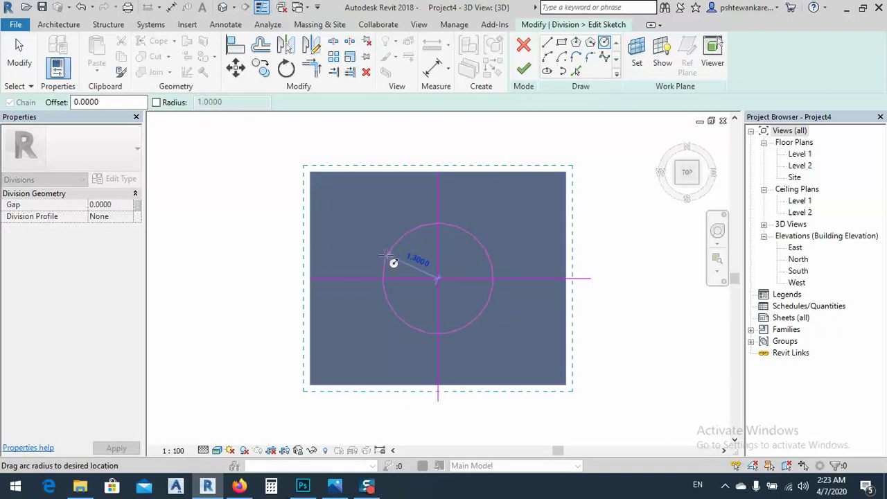
text(1.5)
key(Return)
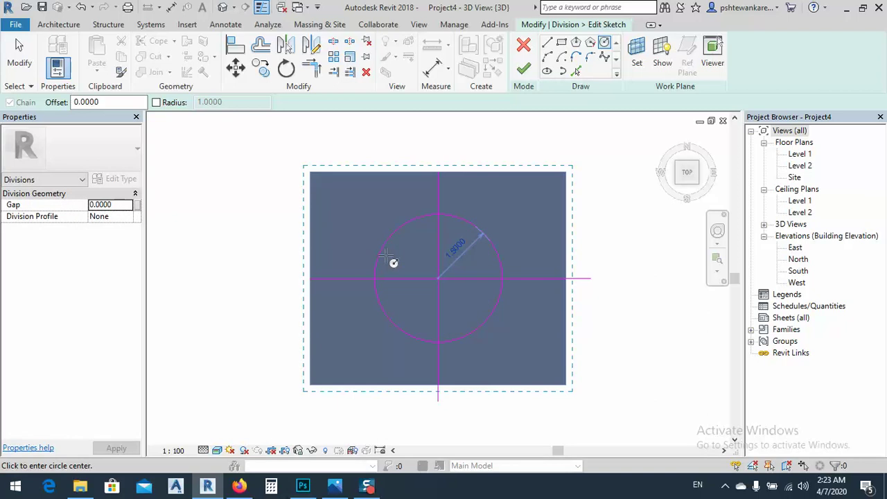
key(Escape)
Step: Delete the horizontal and vertical centre lines from the division sketch
click(551, 277)
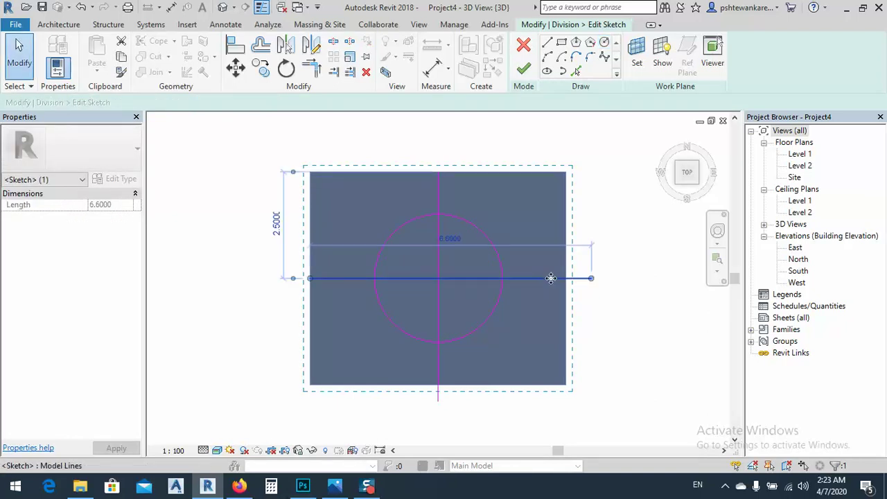
key(Delete)
click(439, 200)
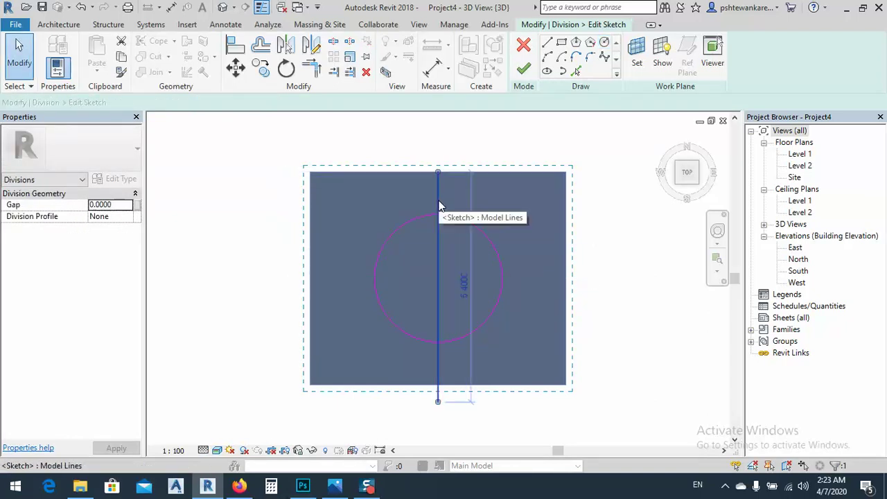
key(Delete)
Step: Finish the circle sketch and complete the division of the finish part
click(473, 228)
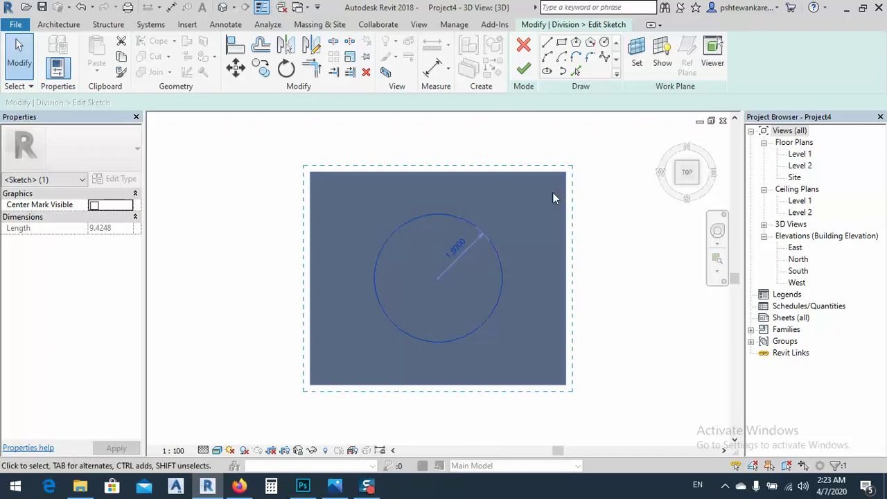
click(524, 69)
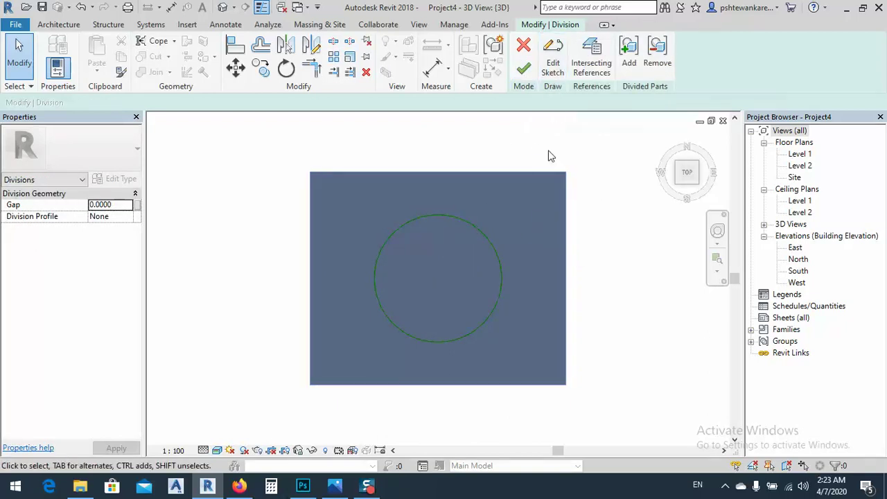
click(548, 175)
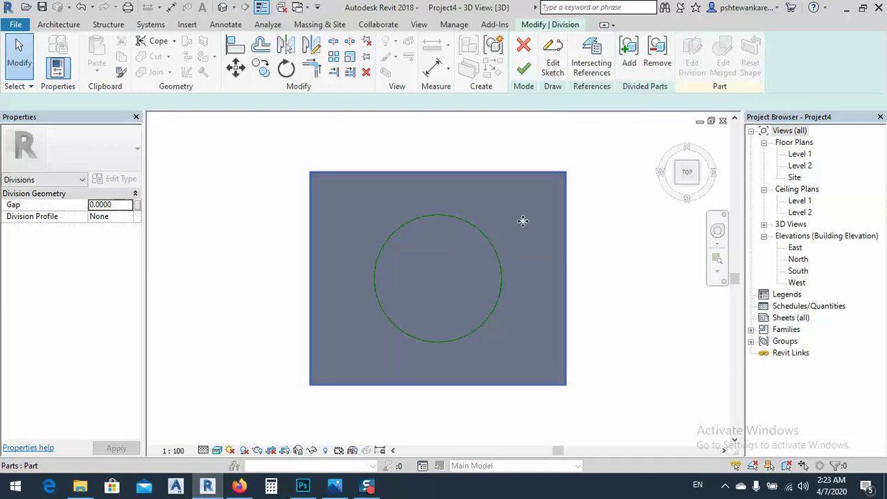
click(611, 239)
click(524, 69)
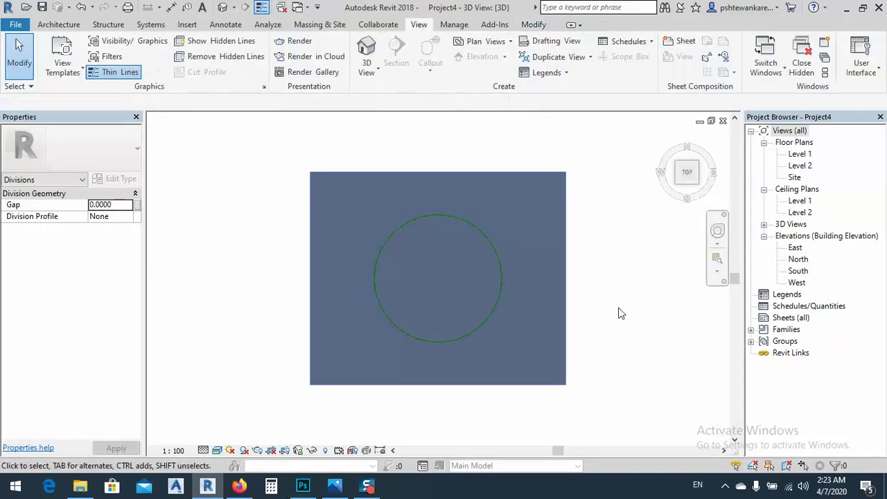
Step: Inspect the divided finish in 3D, selecting the outer part and the circular part in turn
click(697, 188)
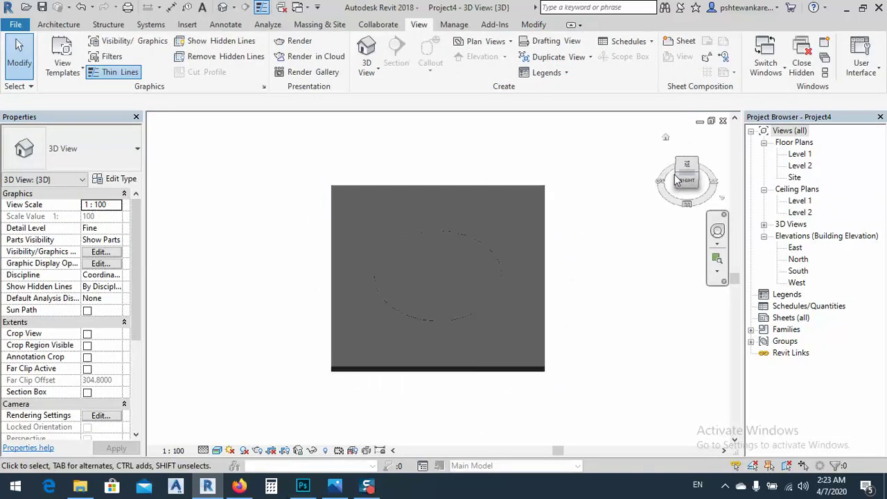
click(681, 179)
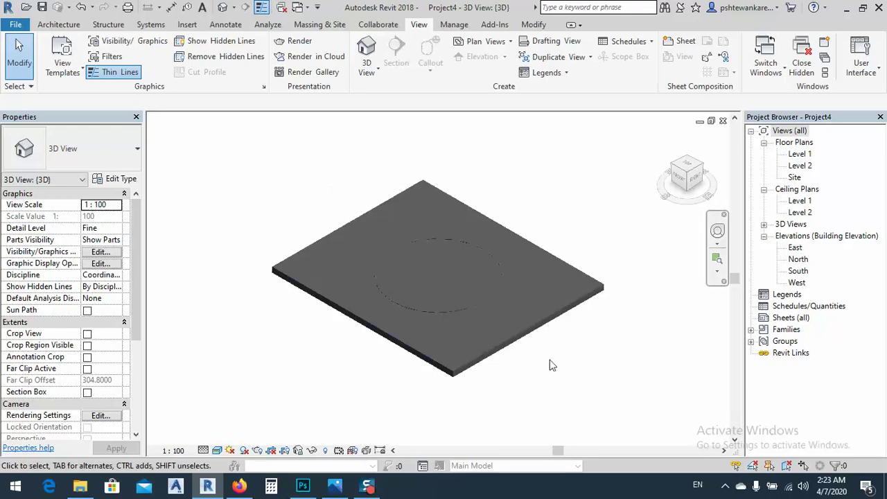
click(441, 347)
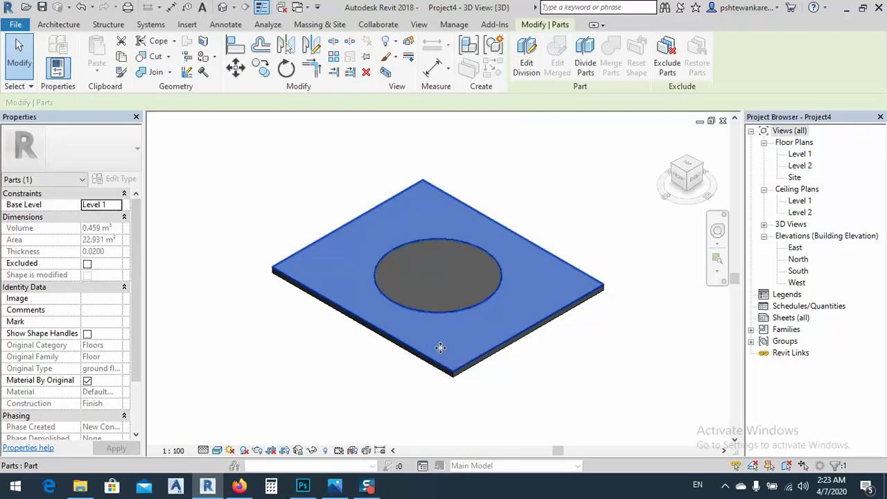
click(497, 418)
click(445, 291)
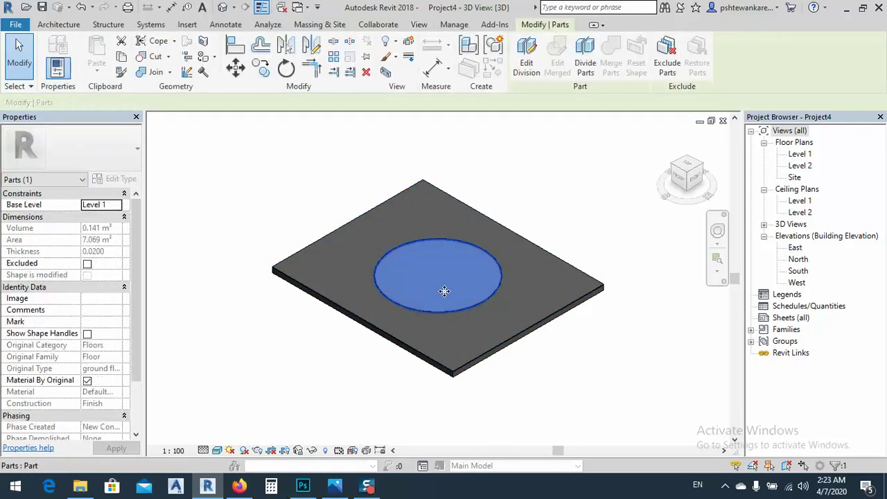
click(514, 414)
Step: Reopen the division sketch of the outer finish part for editing in a straight top view
click(471, 347)
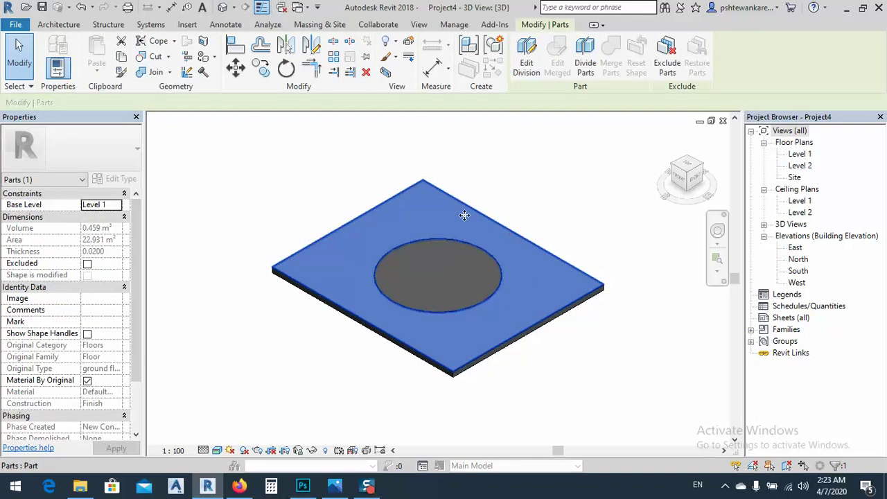
click(685, 167)
click(717, 141)
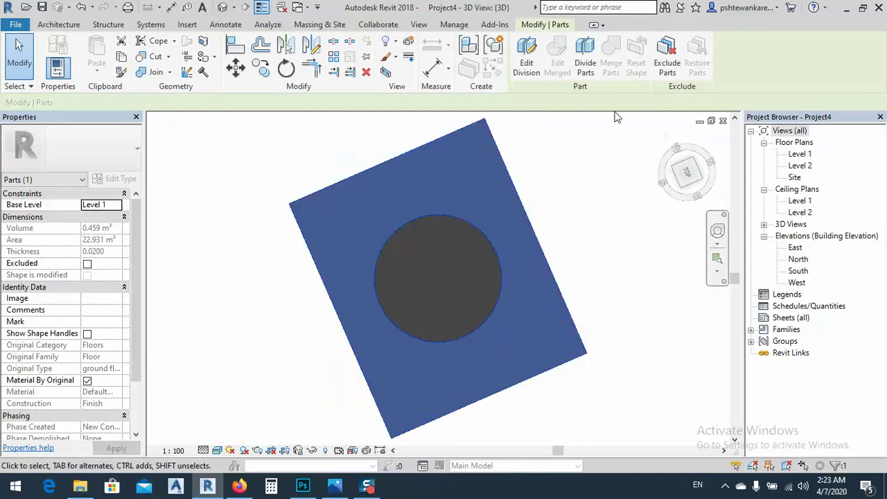
click(527, 59)
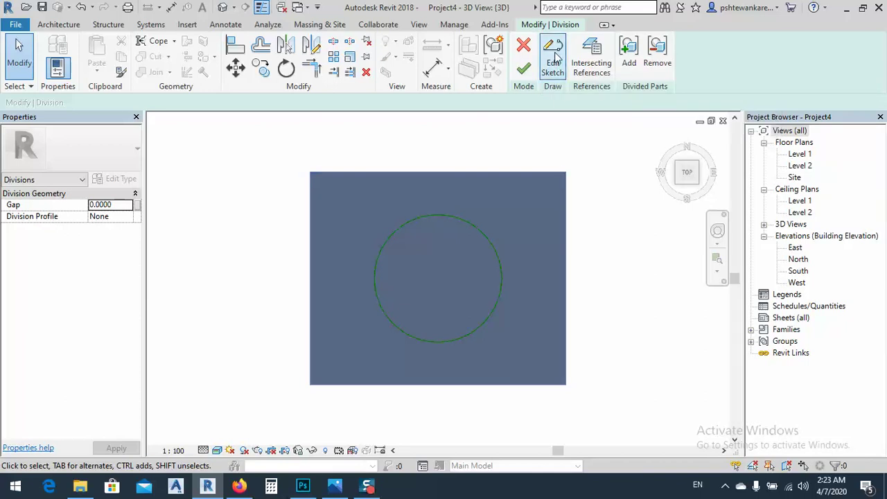
click(553, 56)
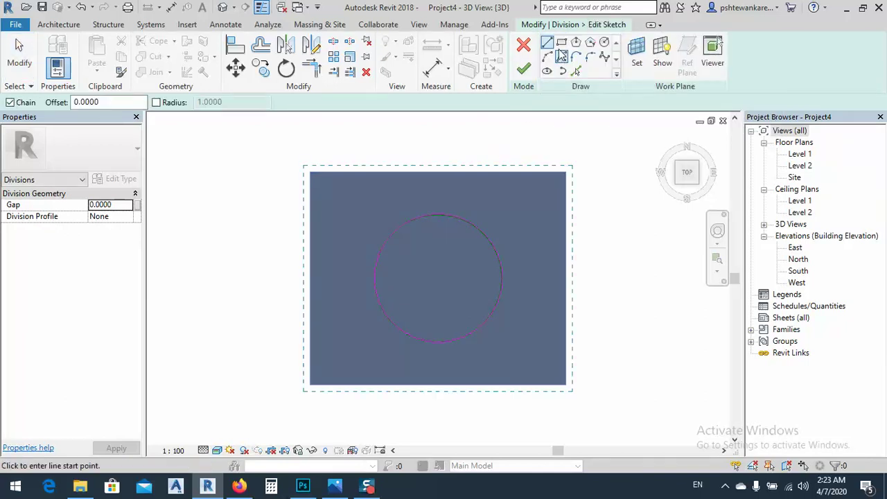
Step: Sketch a rectangle offset 0.3 m inward from the outer edges of the finish, corner to corner
click(561, 44)
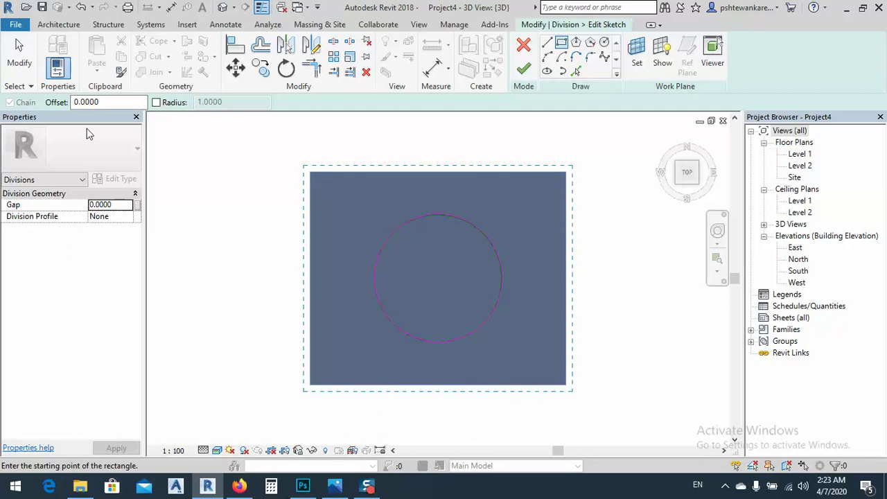
click(93, 104)
text(0.3000)
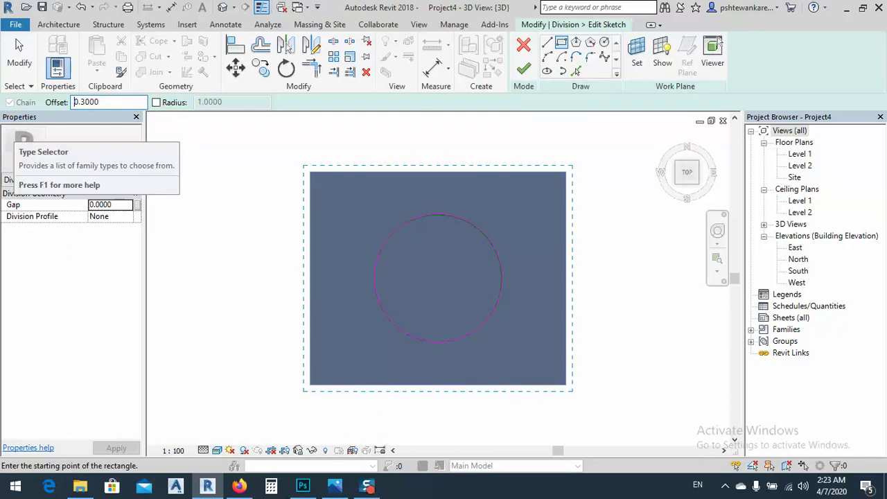
click(310, 171)
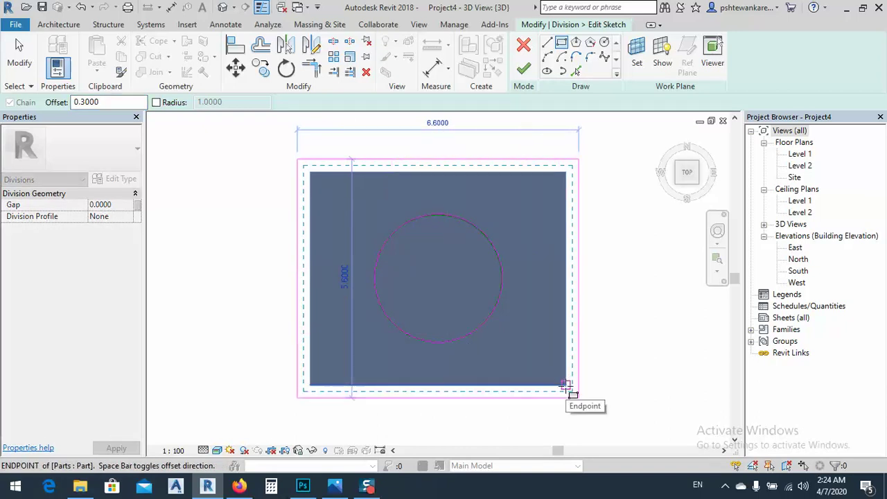
key(space)
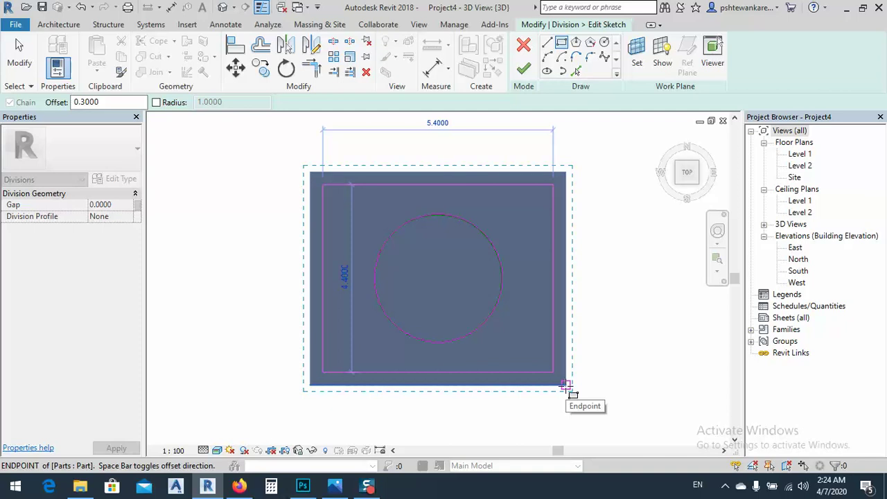
click(565, 385)
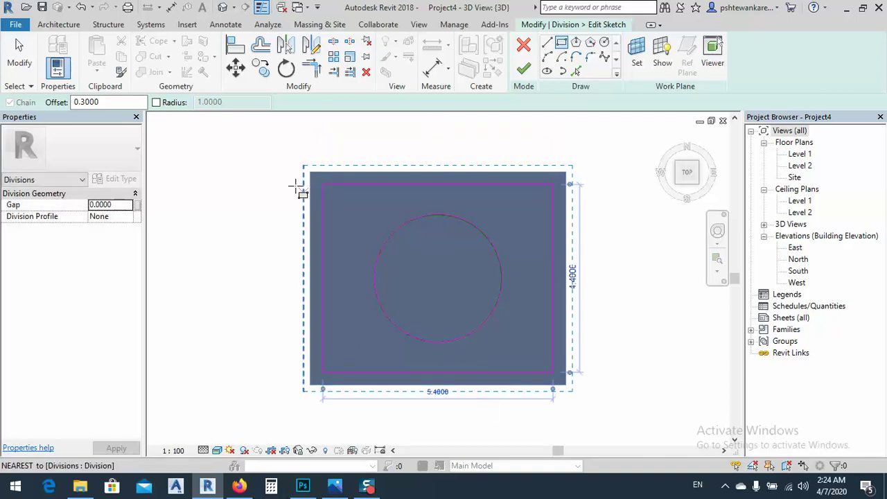
click(106, 101)
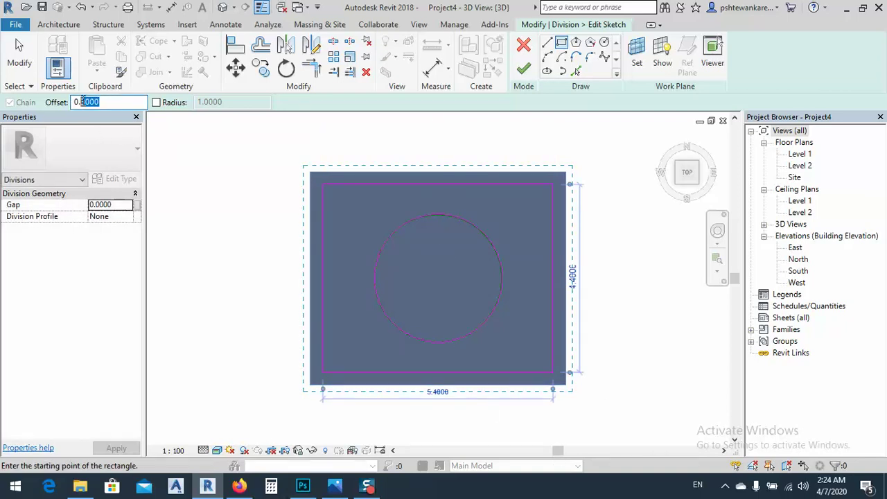
key(Return)
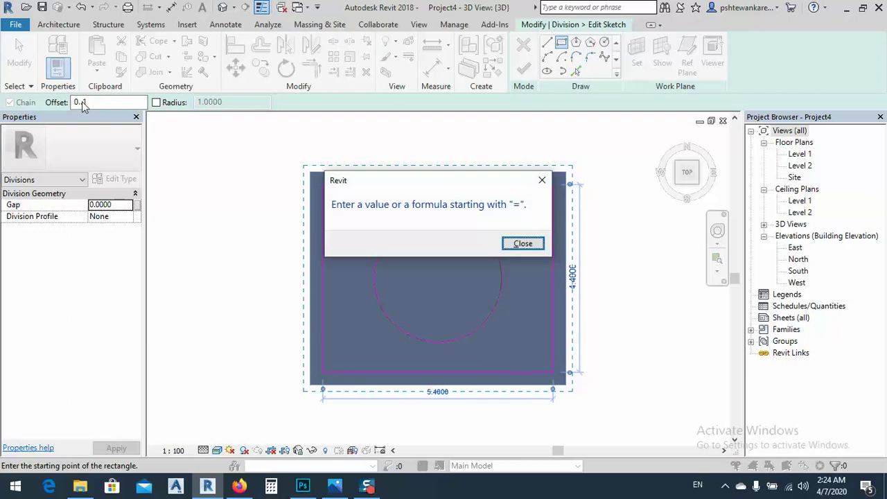
click(526, 244)
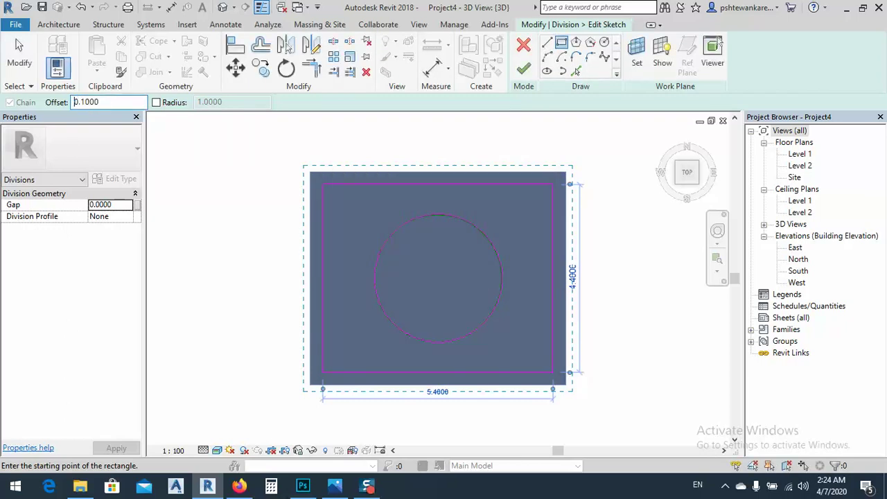
click(324, 186)
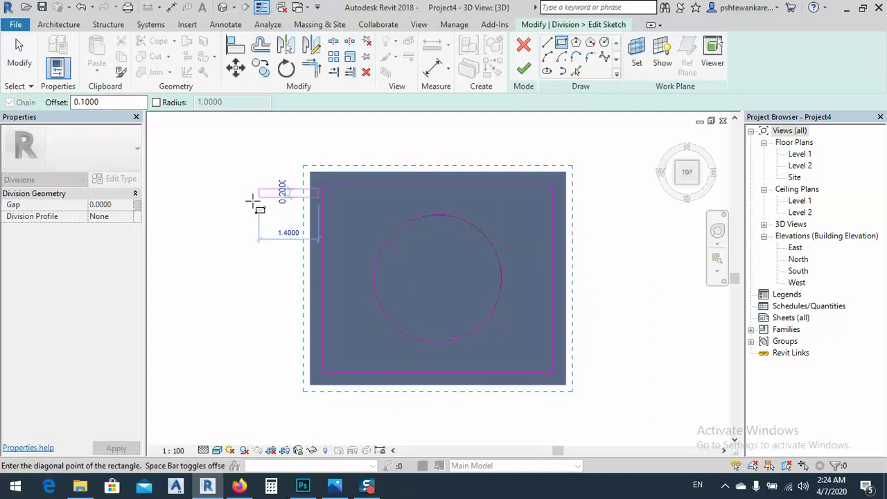
key(Escape)
key(Escape)
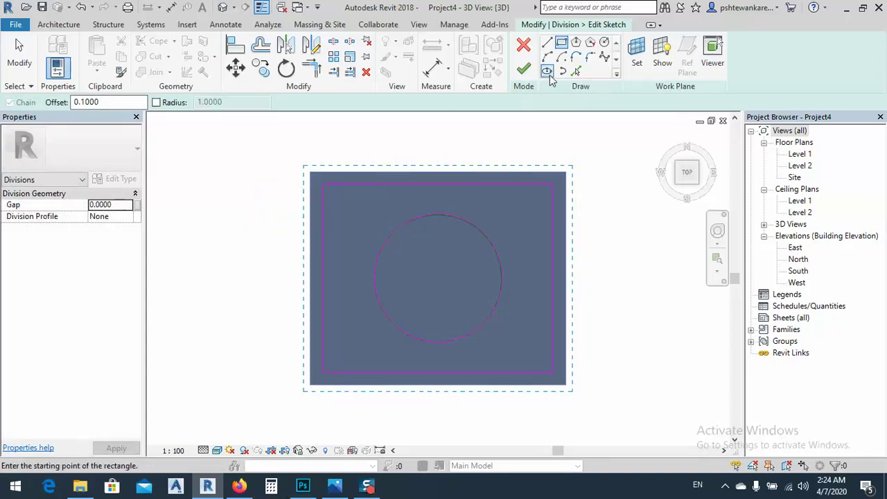
Step: Sketch a second rectangle offset 0.15 m inside the first one and complete the finish division
click(576, 71)
click(561, 42)
click(322, 184)
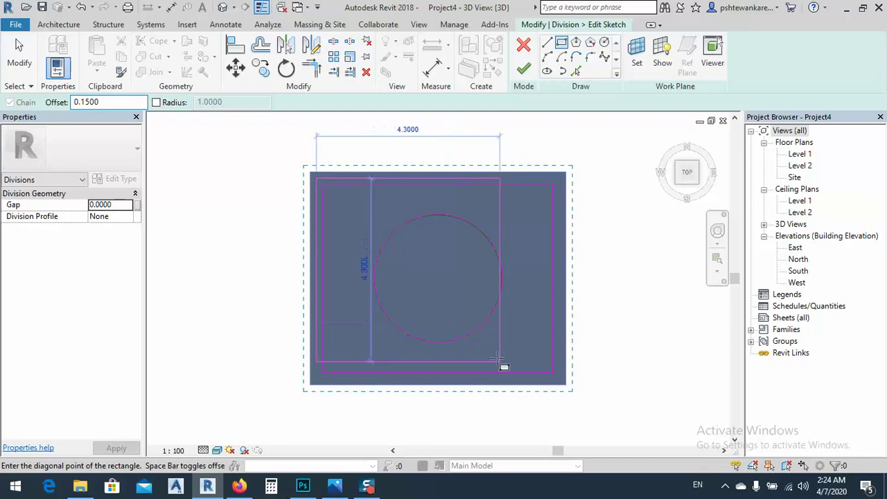
click(552, 372)
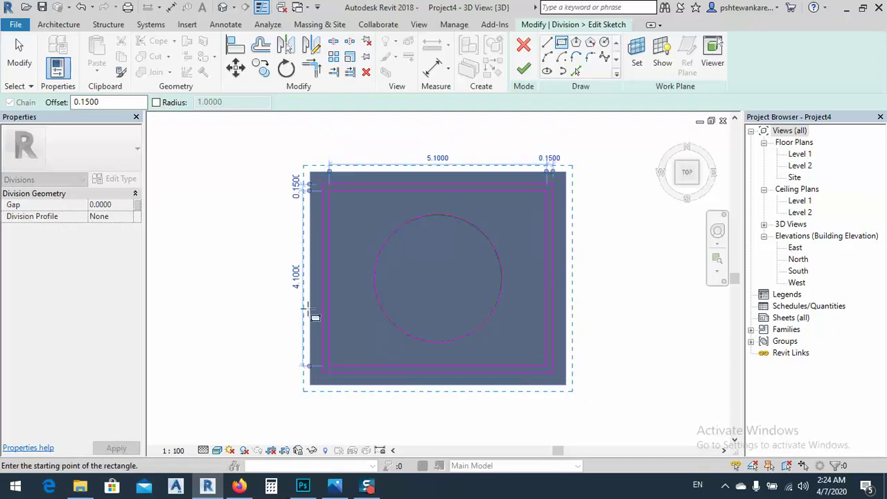
click(525, 68)
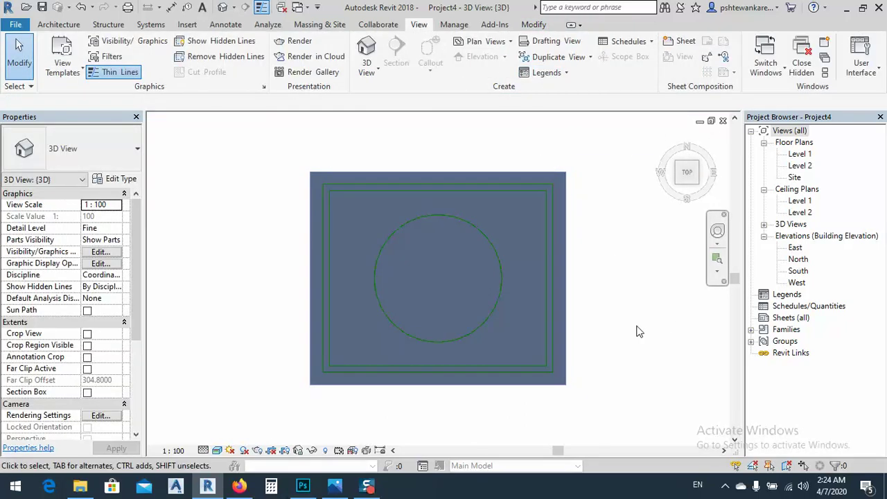
Step: Inspect the divided finish in 3D, selecting the inner border, the field, the circle and the outer border in turn
click(698, 186)
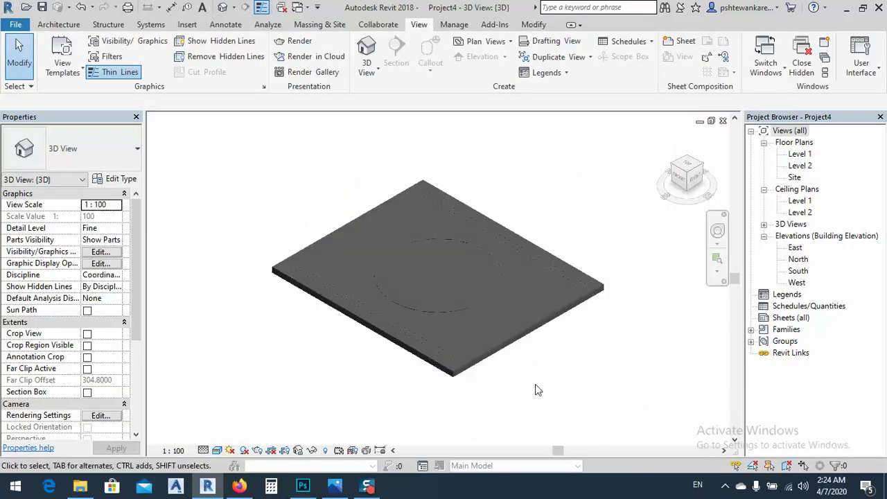
click(457, 362)
scroll(457, 361, up, 3)
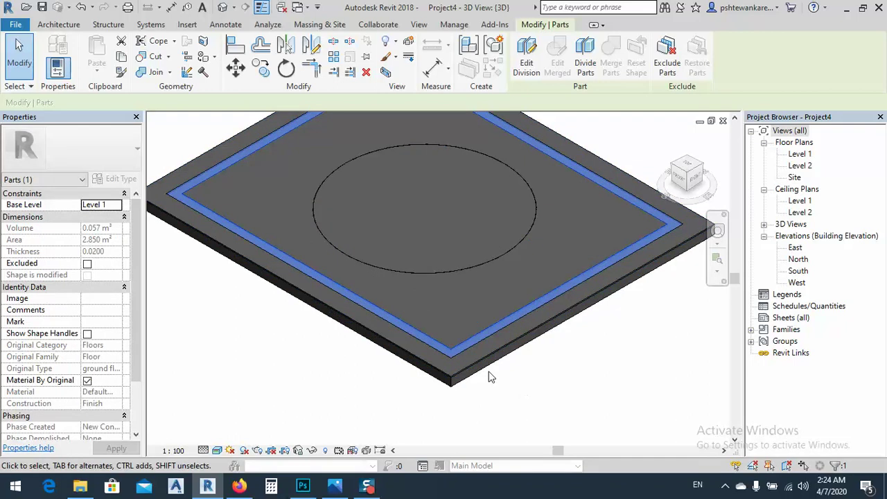
click(456, 313)
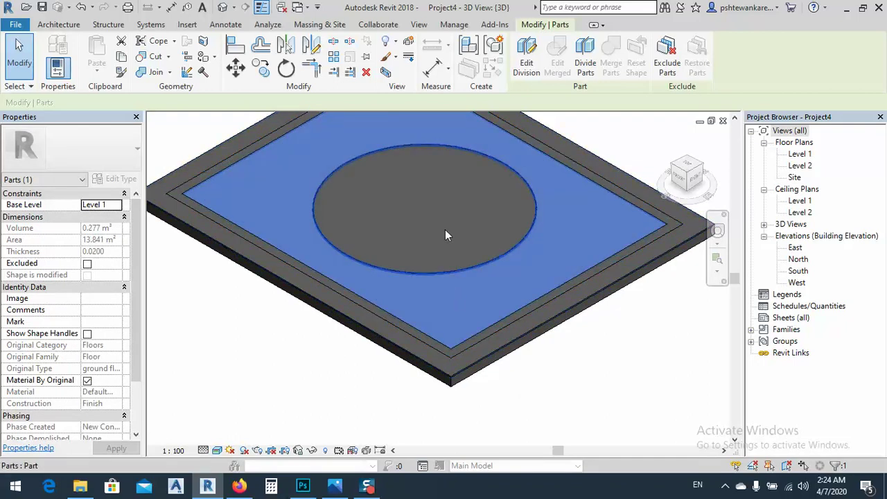
click(444, 231)
click(444, 367)
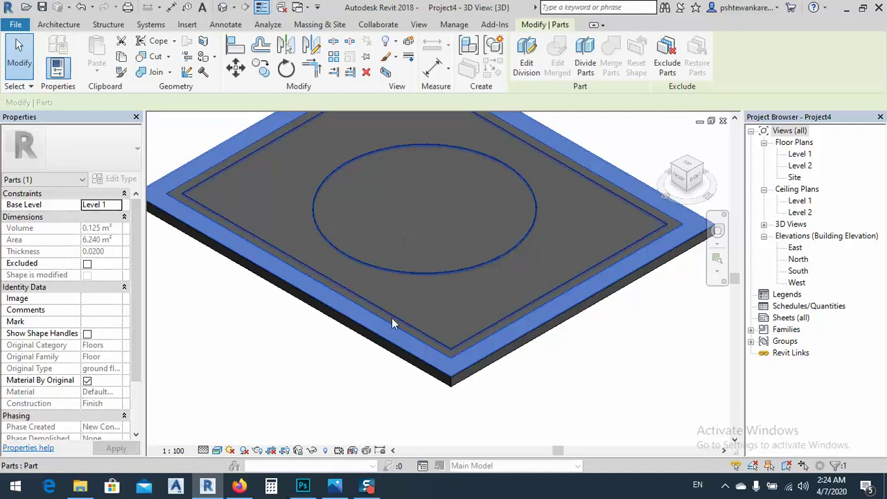
middle_drag(404, 240, 408, 295)
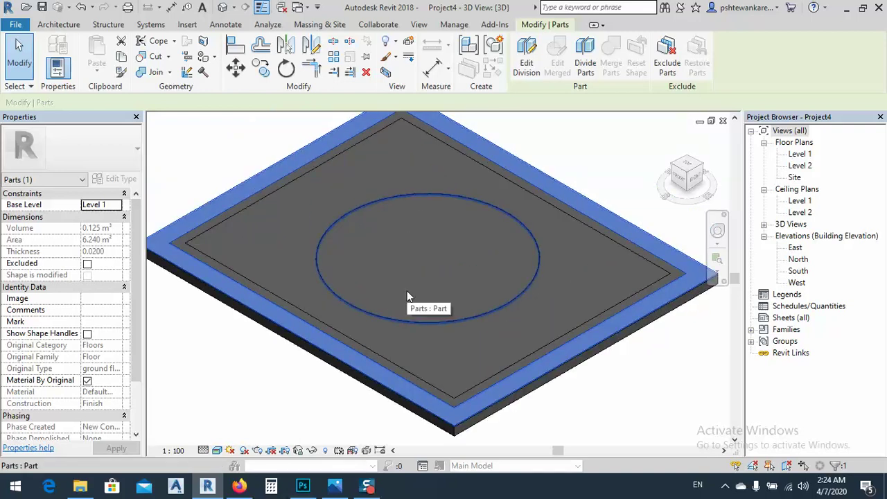
key(Escape)
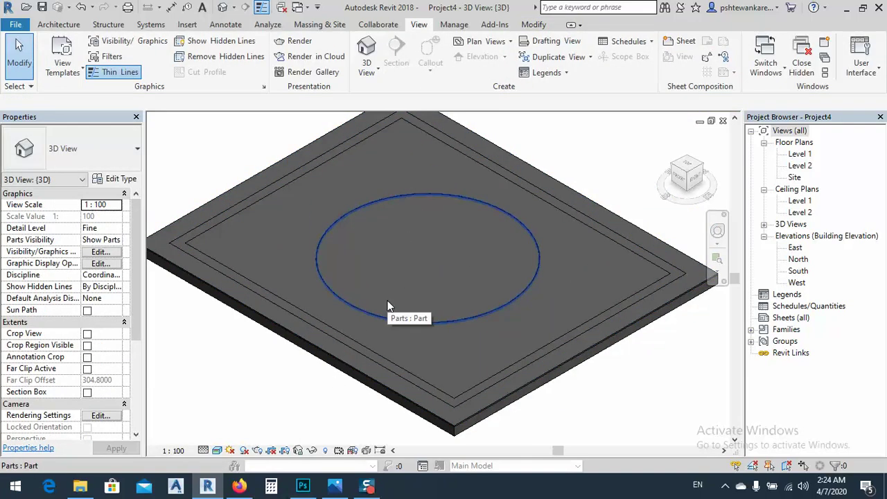
Step: Select the outer border part and review its material properties, leaving nothing selected at the end
scroll(387, 239, down, 1)
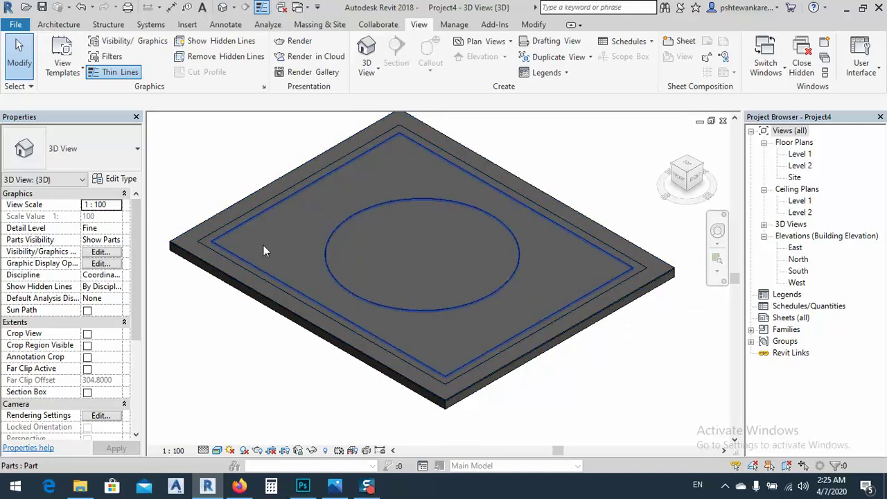
click(189, 245)
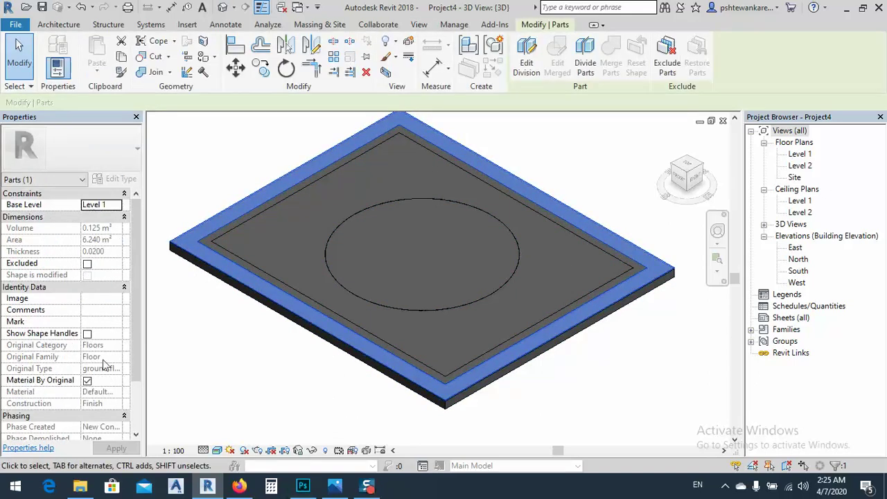
click(249, 301)
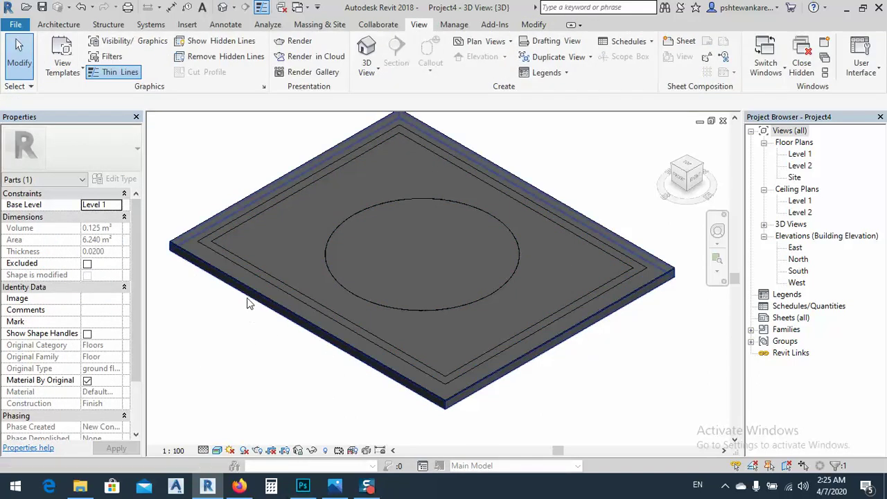
click(247, 294)
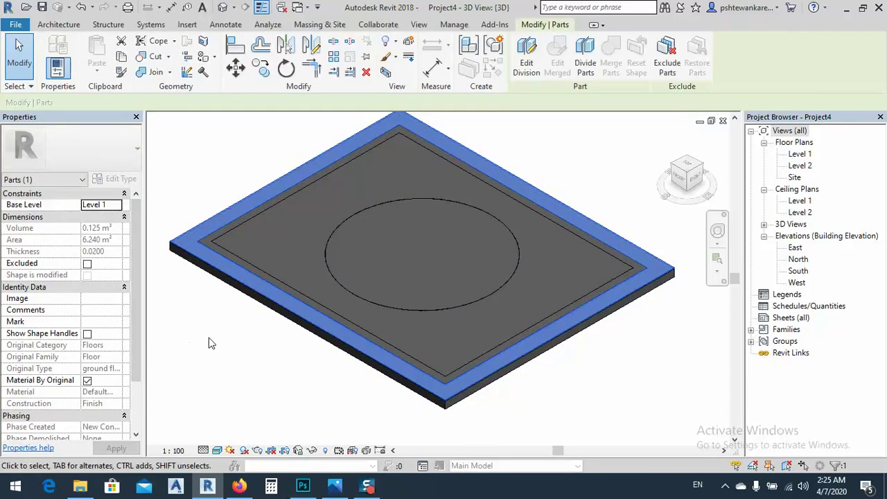
click(251, 389)
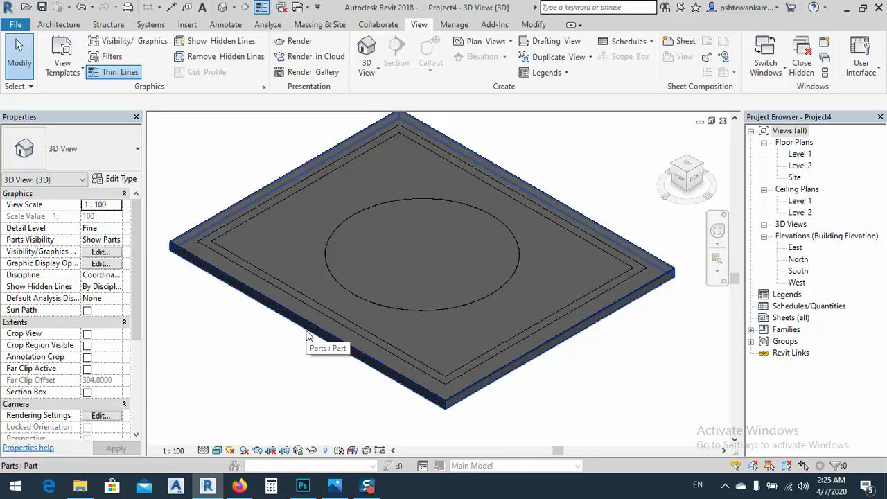
Step: Open the Material Browser, look through the project materials, search for "ce", and clear the search
click(454, 25)
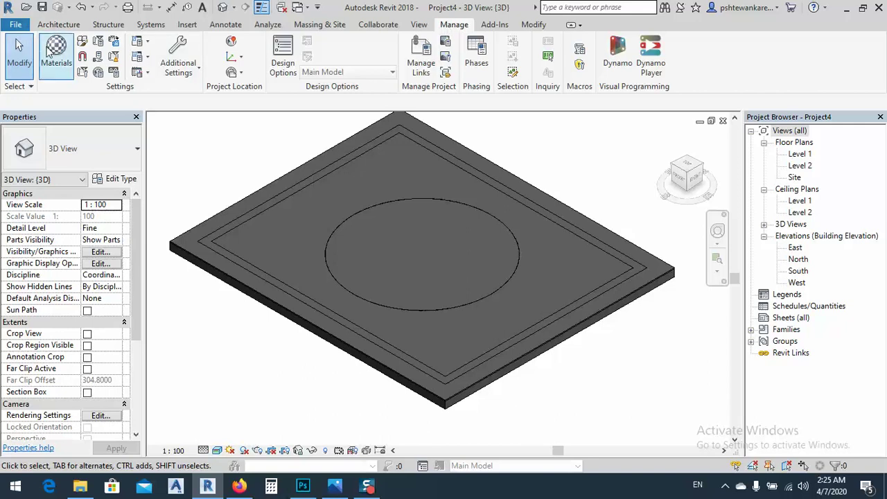
click(56, 52)
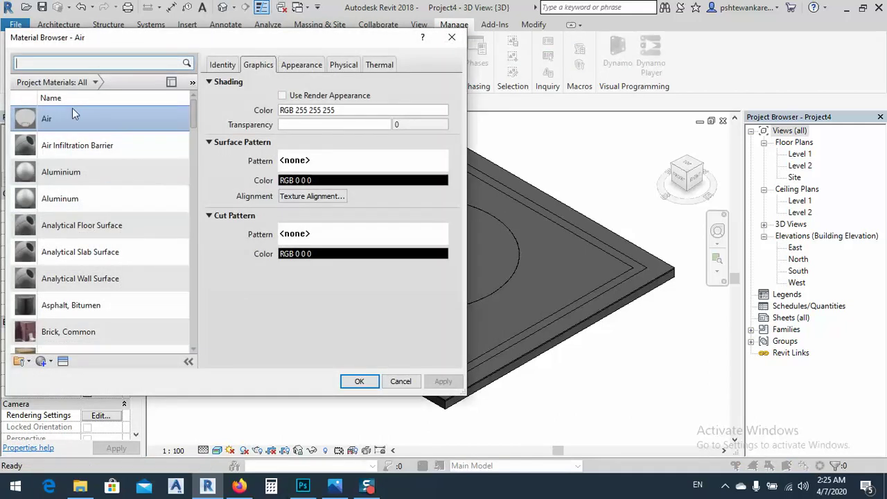
scroll(84, 243, down, 12)
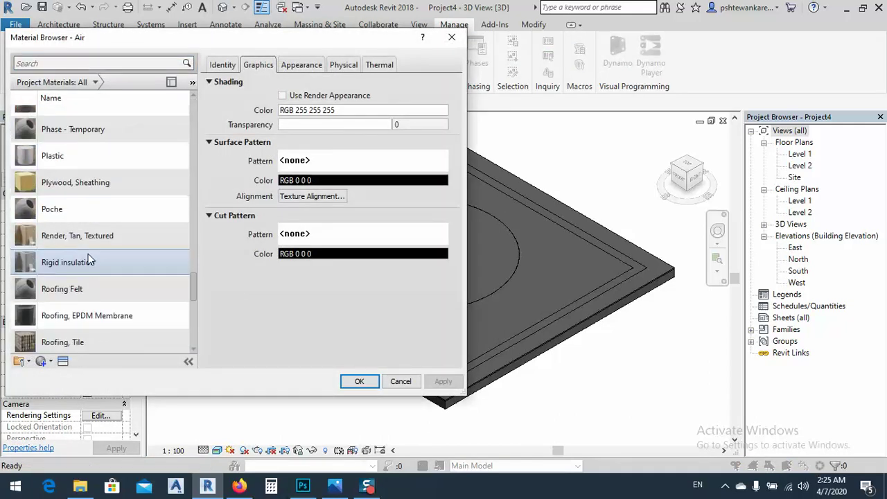
scroll(148, 332, down, 5)
scroll(138, 278, up, 1)
click(64, 63)
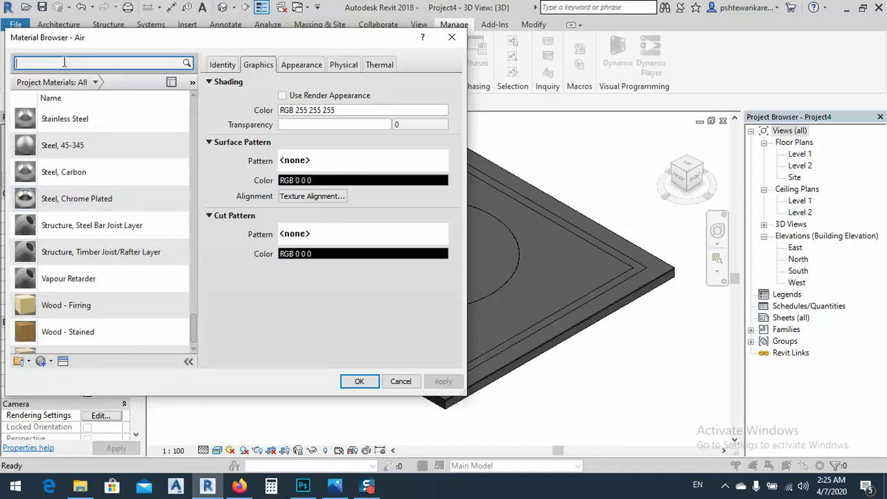
text(ce)
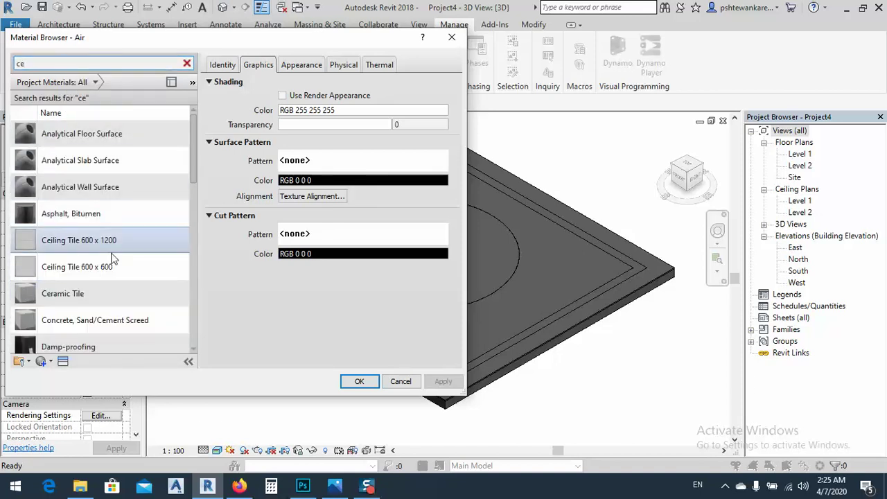
mouse_move(193, 136)
mouse_down()
mouse_move(196, 201)
mouse_move(193, 124)
mouse_up()
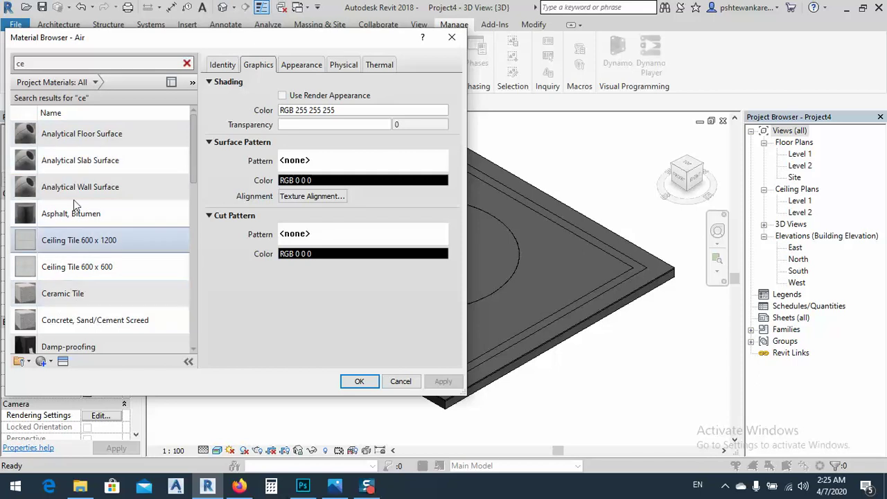
click(187, 64)
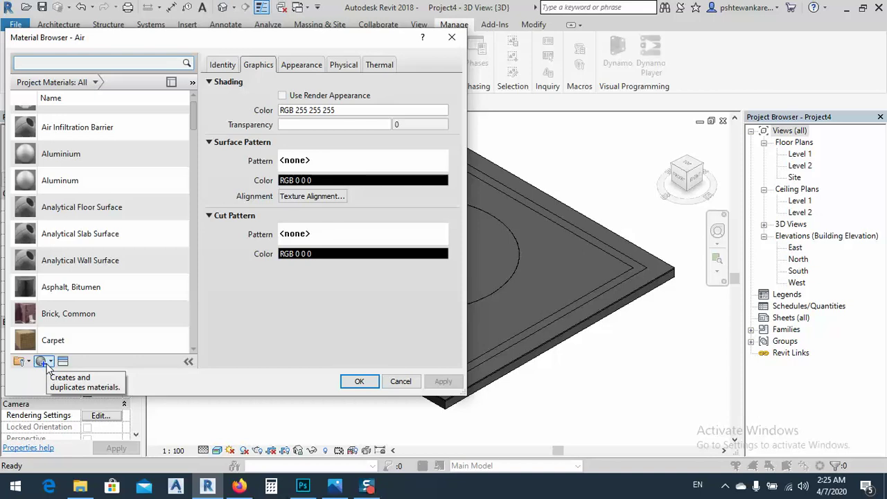
Step: Create a new project material and rename it Center
click(50, 362)
click(66, 375)
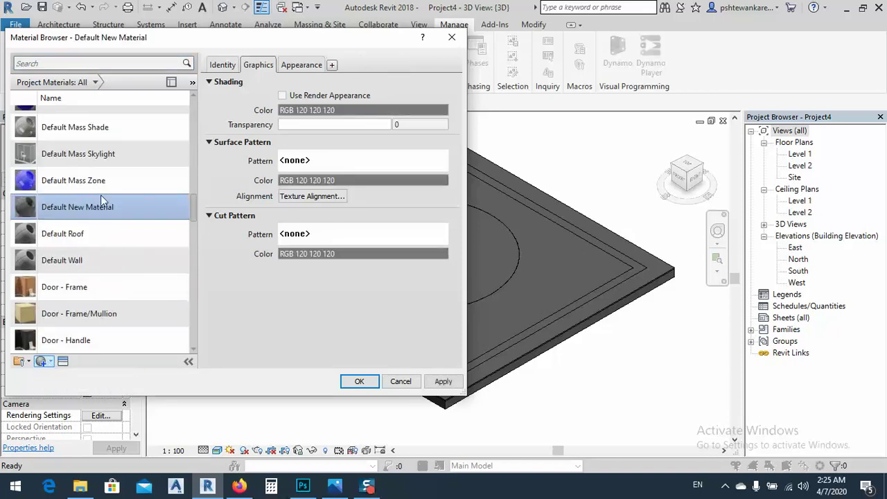
scroll(90, 152, up, 1)
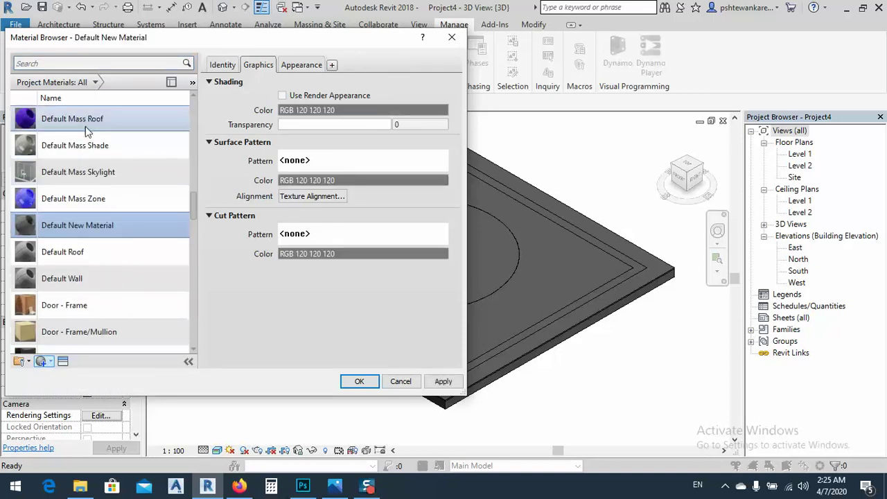
right_click(82, 229)
click(117, 260)
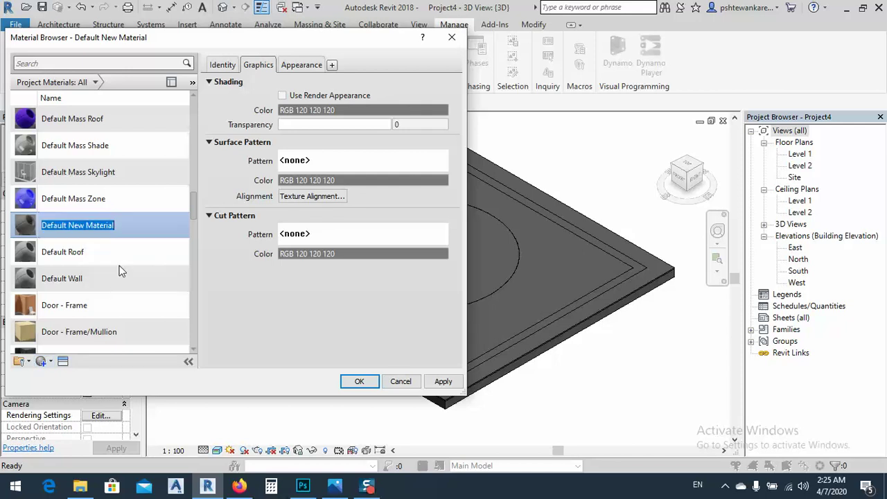
text(Ce)
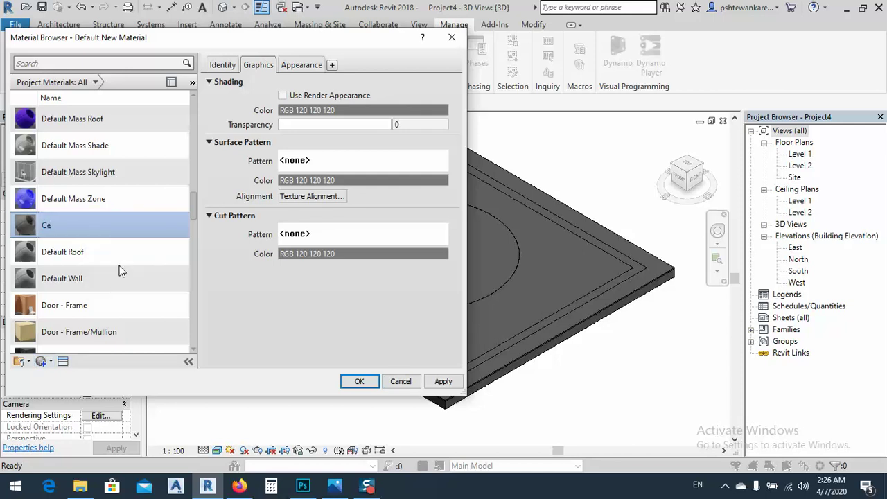
text(b)
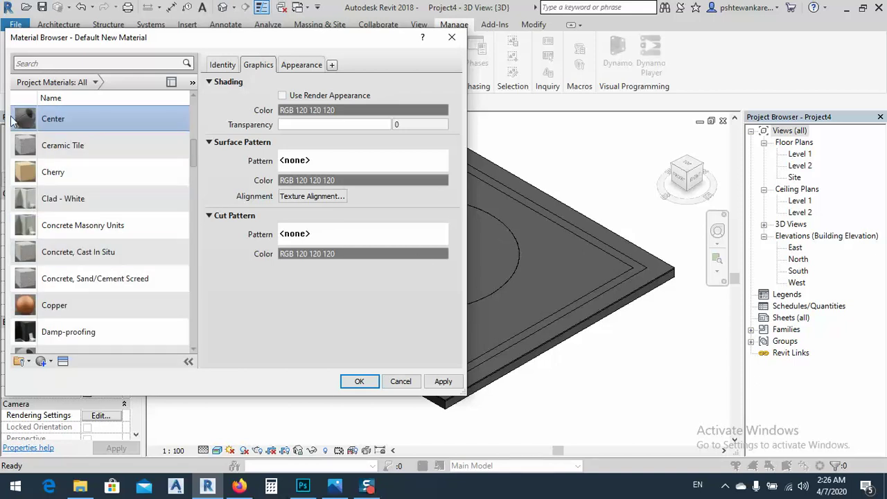
Step: Create another new project material and rename it borader
scroll(97, 229, down, 1)
click(50, 363)
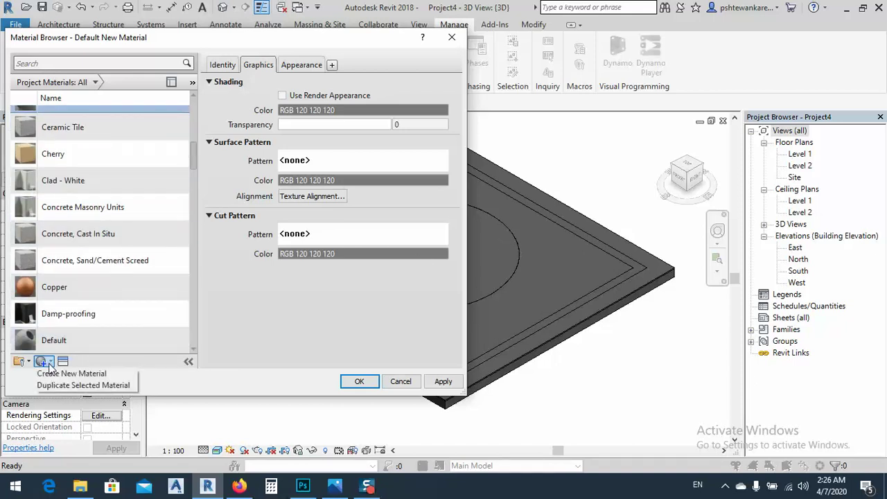
click(61, 371)
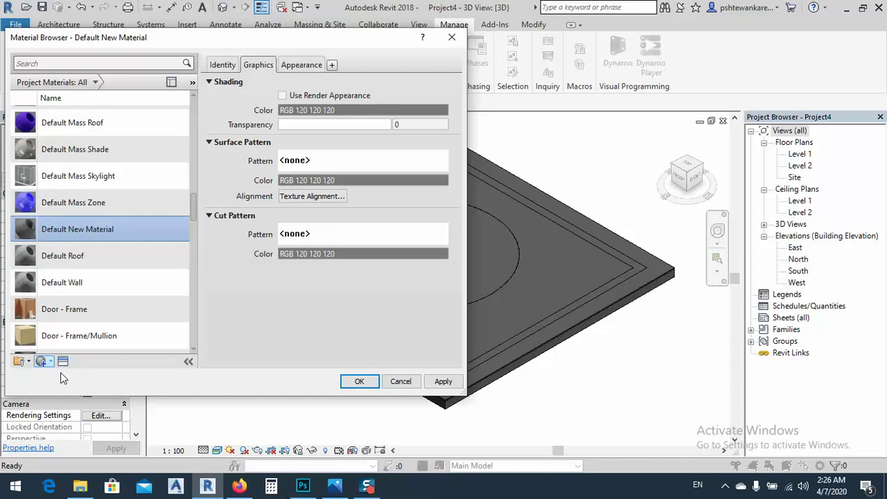
right_click(81, 227)
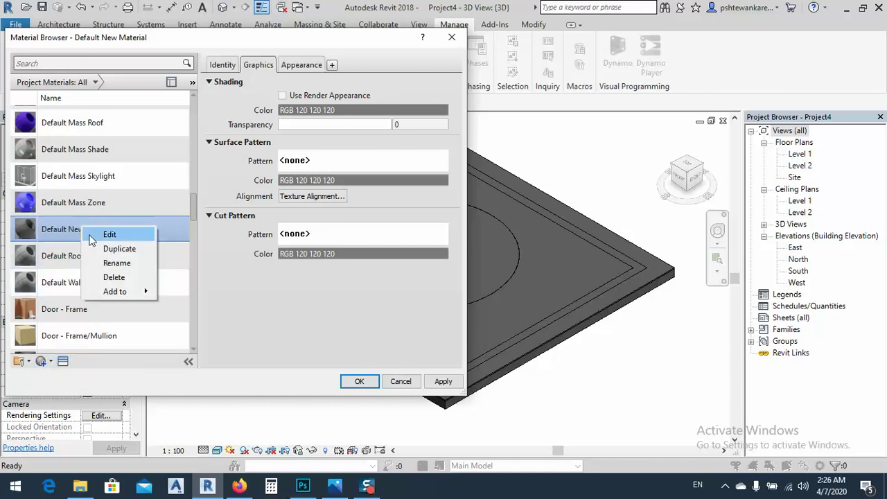
click(118, 264)
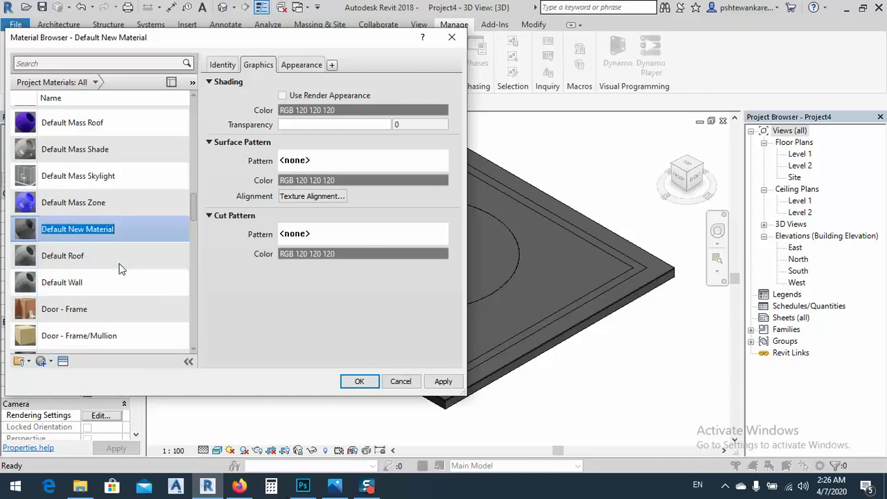
text(borader)
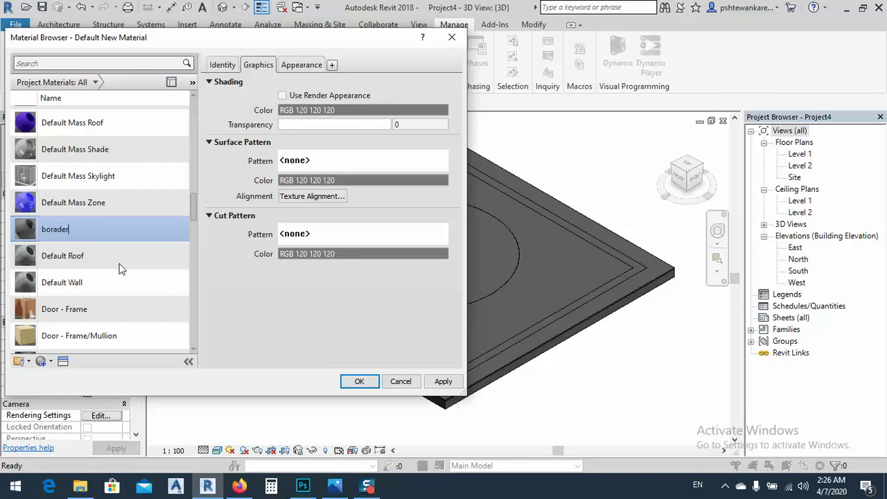
key(Return)
Step: Create a third new project material and rename it inside
scroll(118, 269, down, 1)
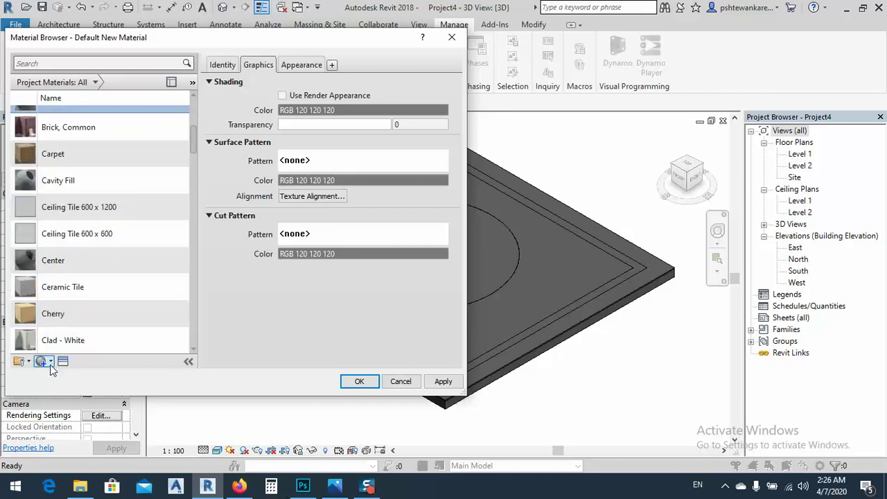
click(50, 363)
click(76, 376)
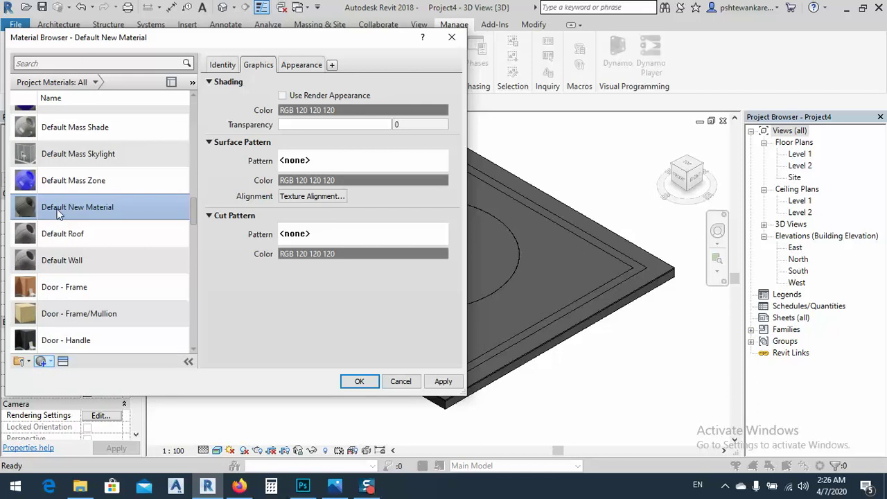
right_click(58, 213)
click(106, 246)
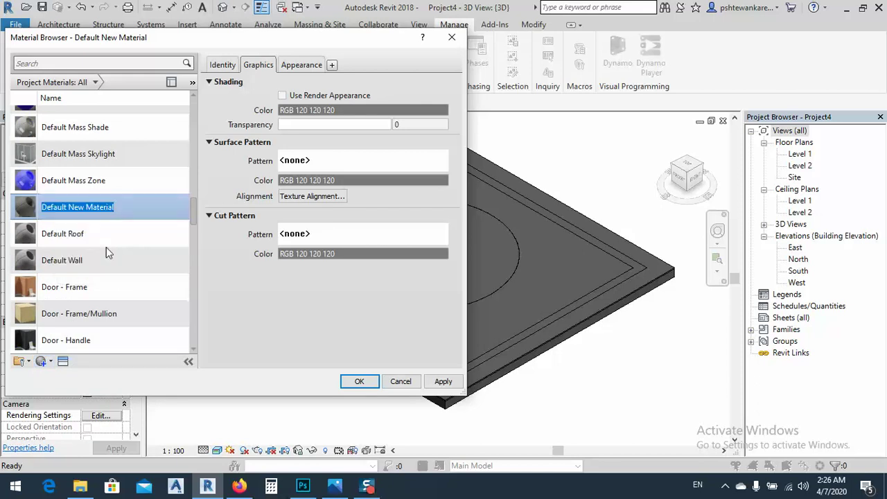
text(insid)
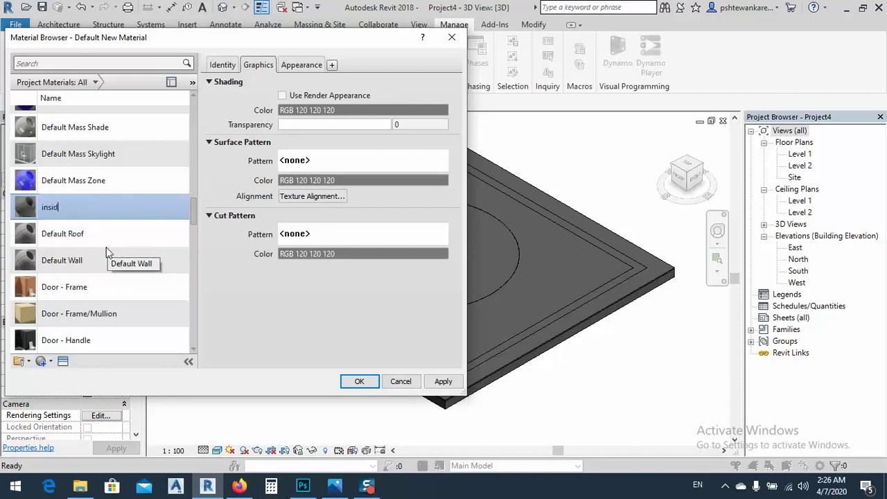
text(e)
click(105, 246)
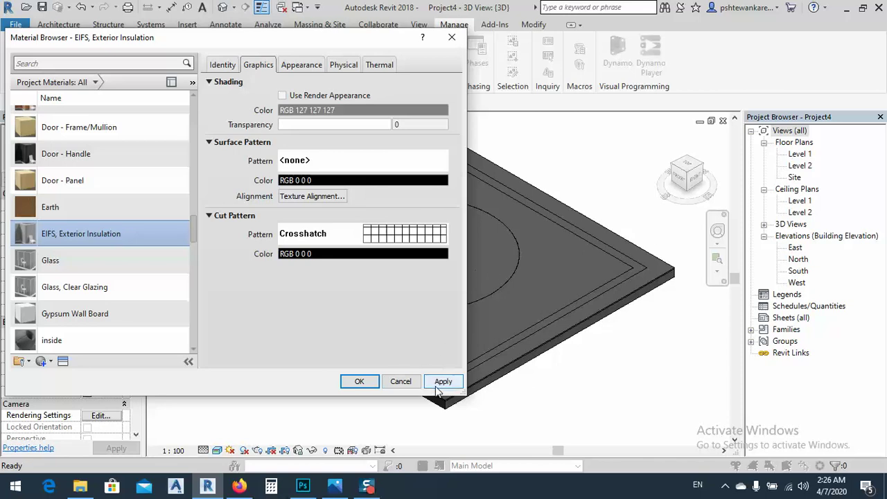
Step: Assign the Black-White-Marble-100cm image to the borader material's appearance and apply it
scroll(90, 232, up, 10)
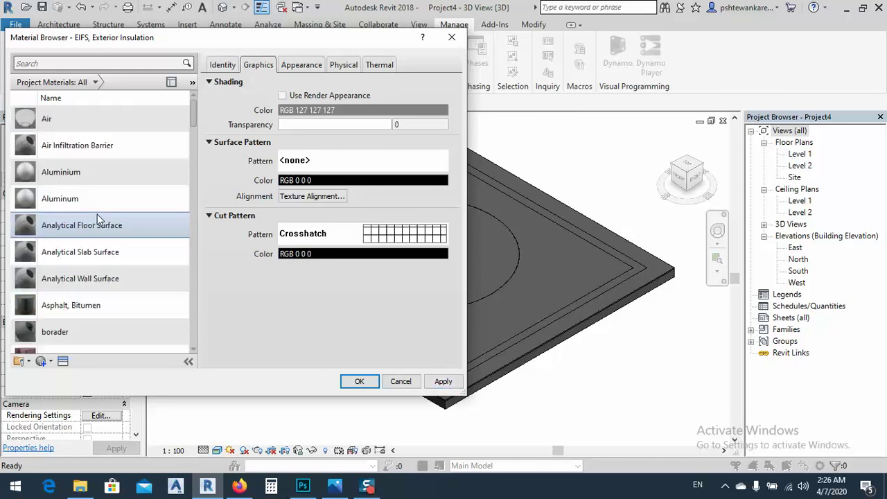
scroll(90, 257, down, 1)
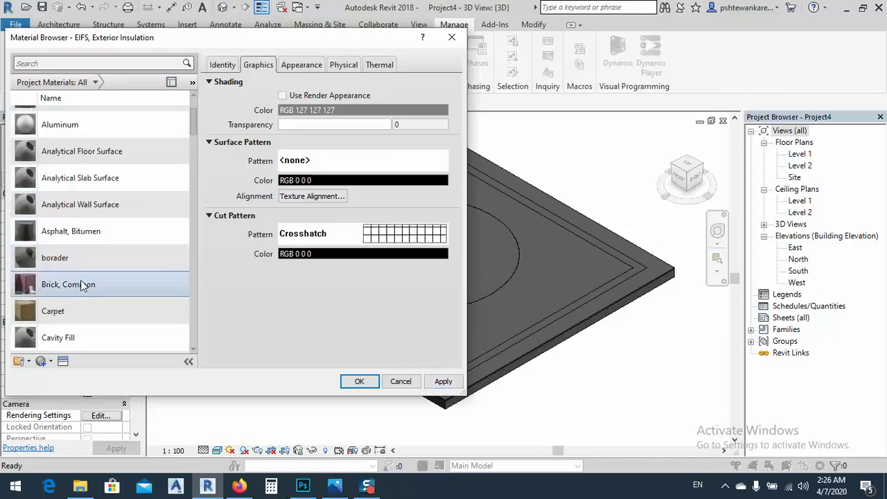
click(59, 261)
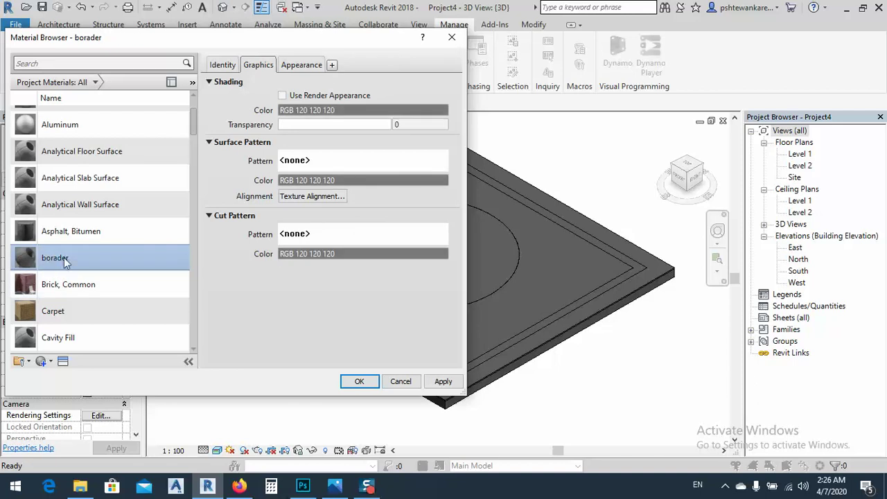
click(309, 65)
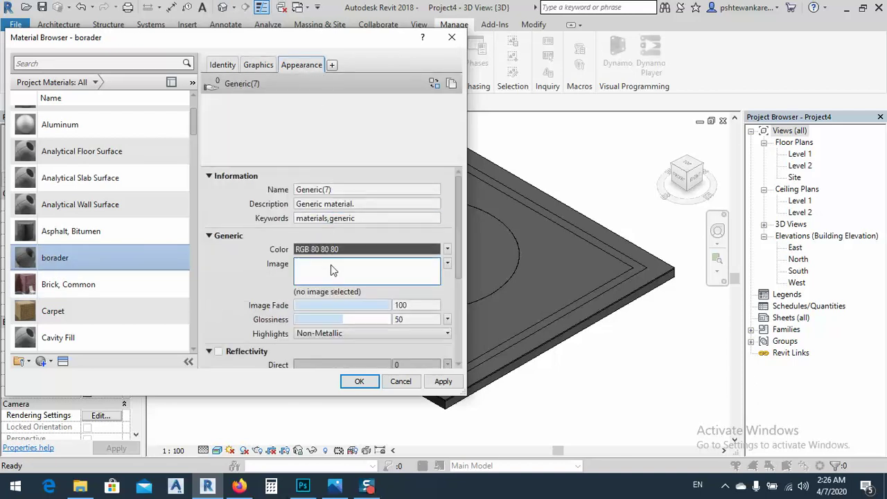
click(325, 275)
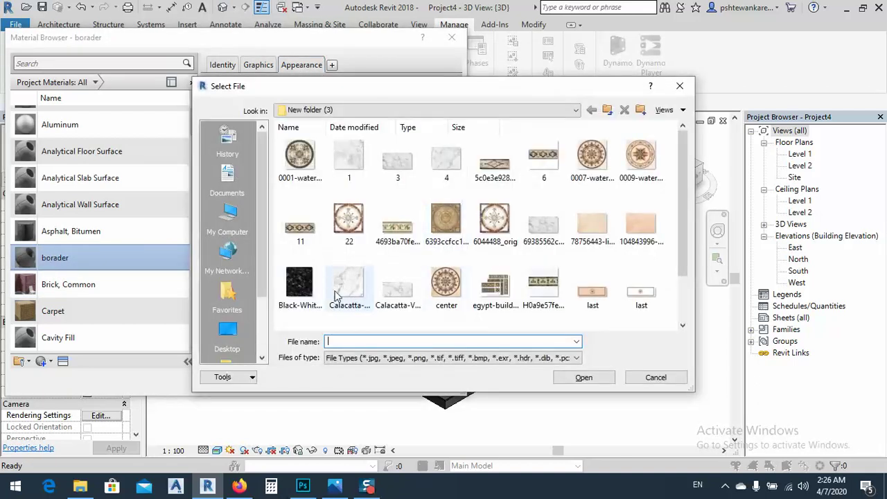
double_click(300, 281)
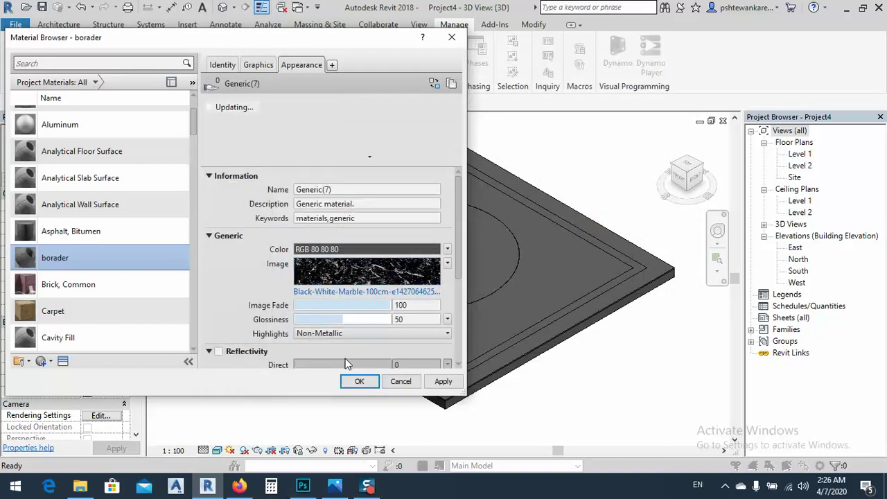
click(443, 381)
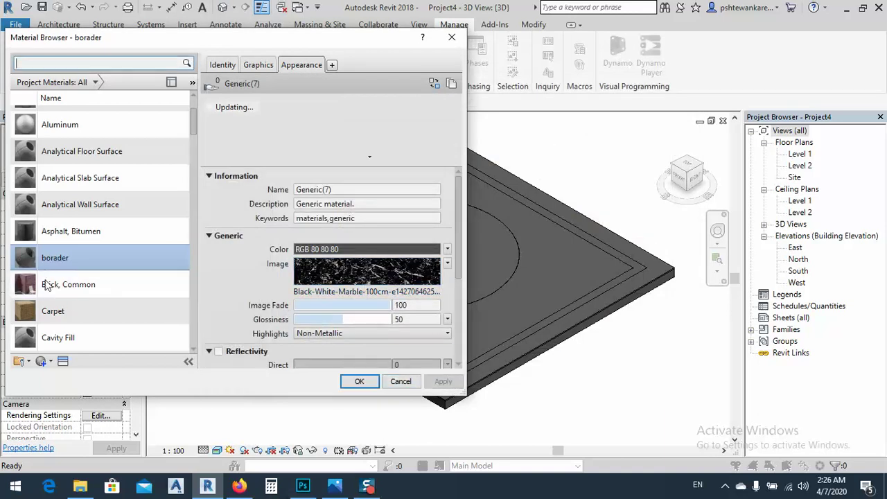
Step: Assign the center.jpg image to the appearance of the Center material
click(70, 287)
scroll(71, 289, down, 3)
click(73, 277)
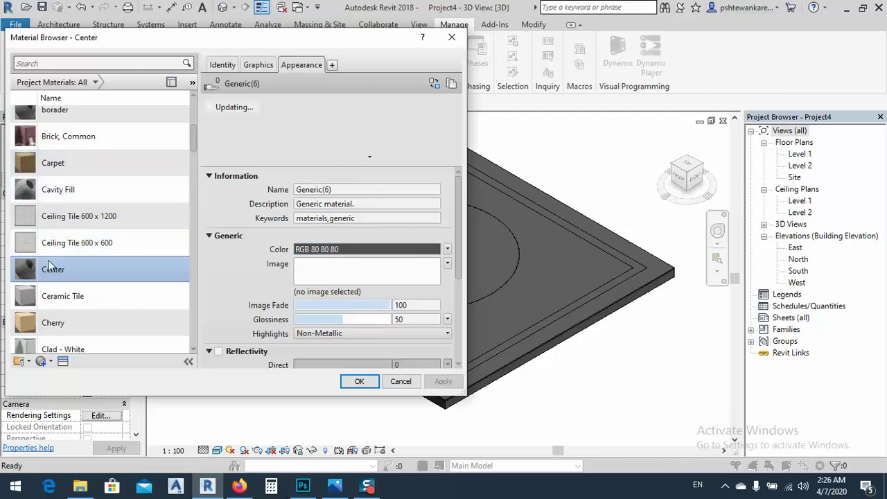
click(329, 273)
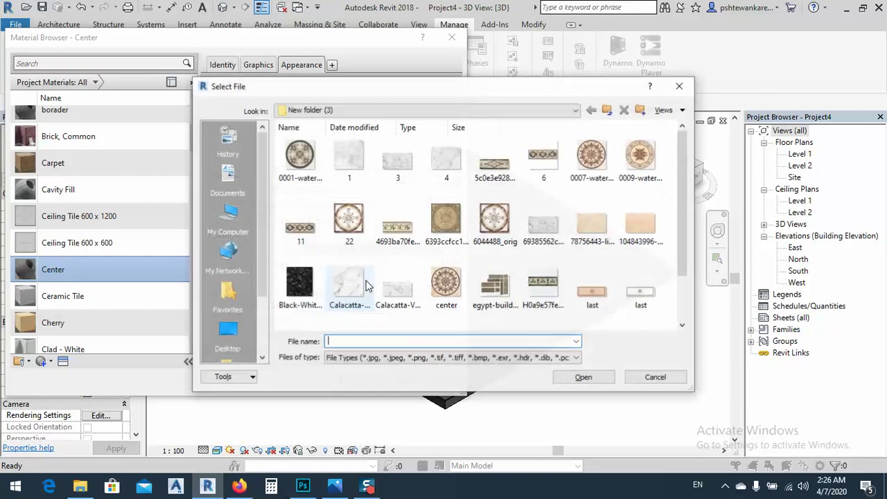
double_click(454, 309)
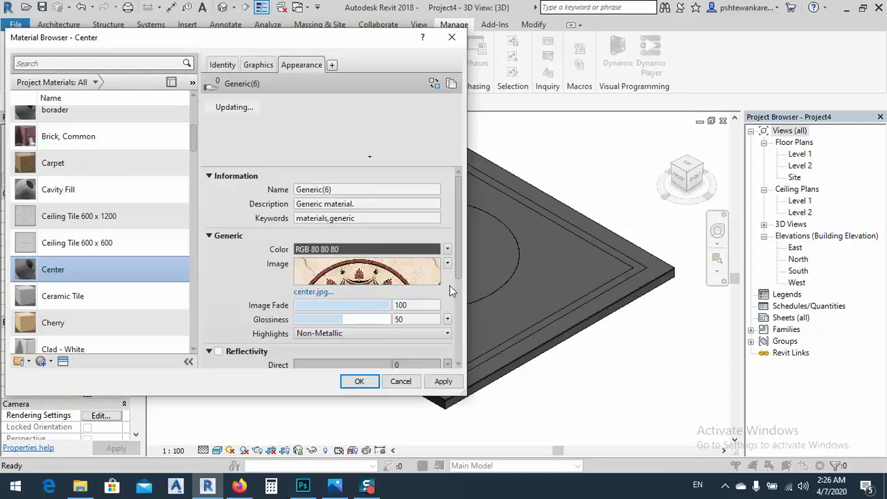
Step: Enable reflectivity for the Center material, set the direct value to 40, and apply the changes
scroll(236, 259, down, 3)
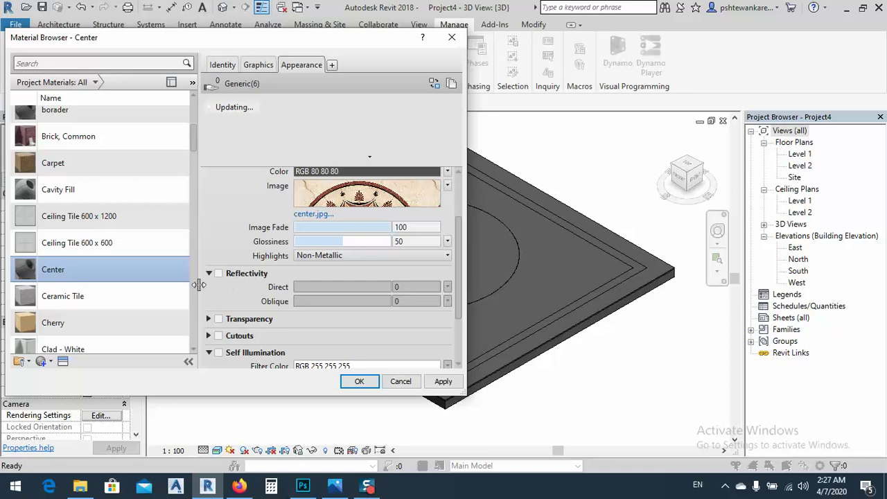
click(218, 273)
click(404, 286)
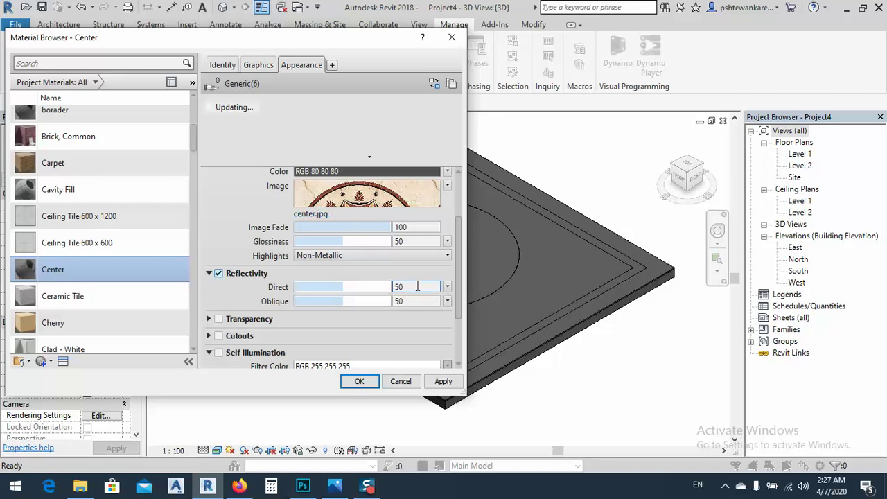
double_click(418, 287)
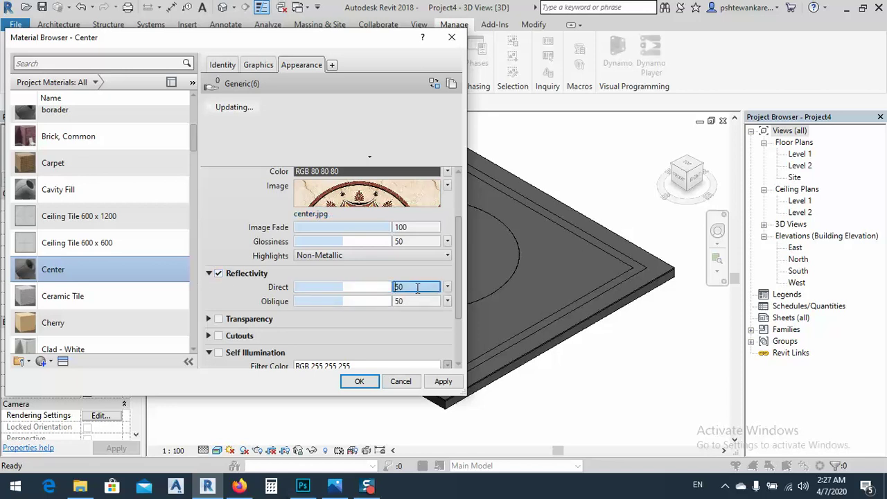
click(405, 287)
text(40)
click(442, 382)
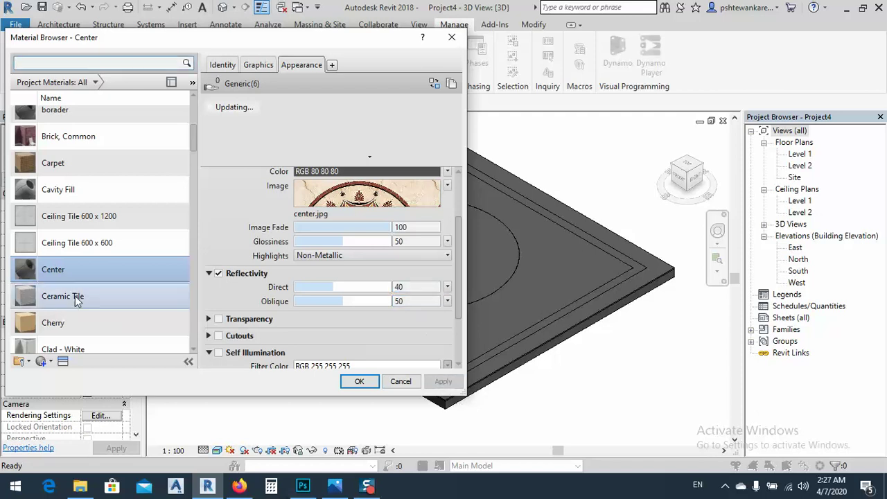
Step: Assign the 78756443-light-brown-marble-texture image to the inside material and enable reflectivity with a direct value of 40
scroll(74, 296, down, 7)
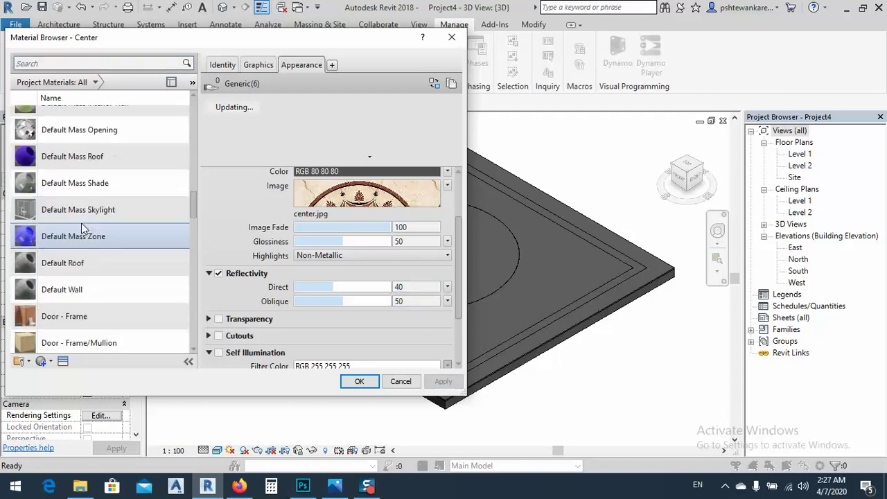
scroll(81, 226, down, 10)
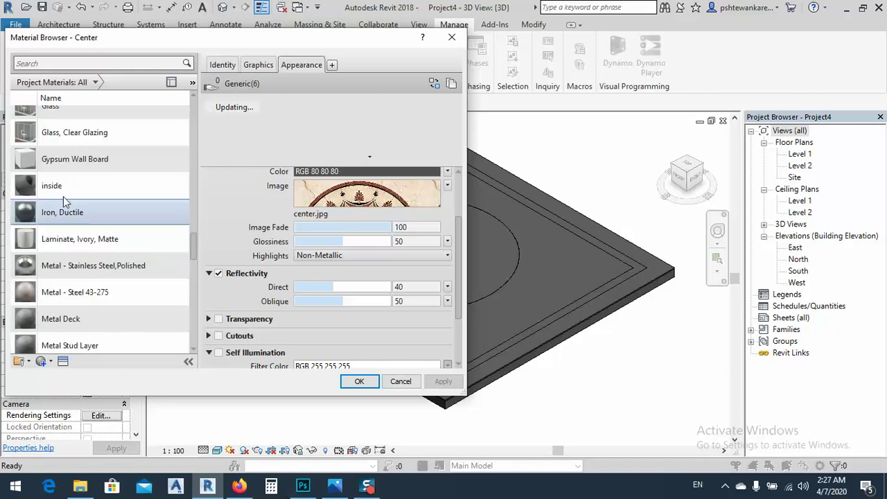
click(62, 188)
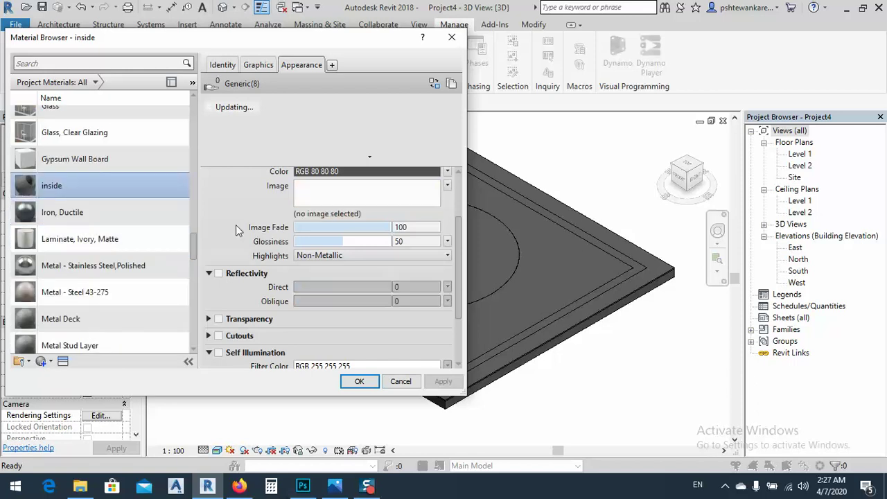
click(361, 198)
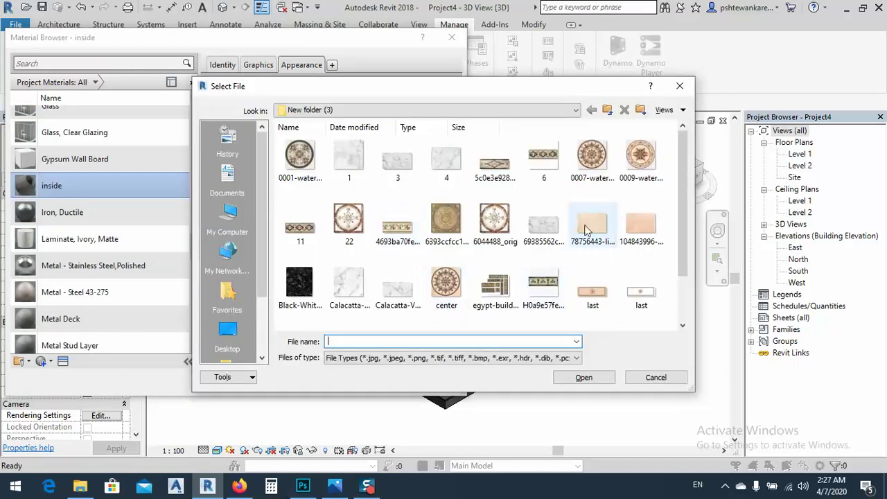
double_click(589, 225)
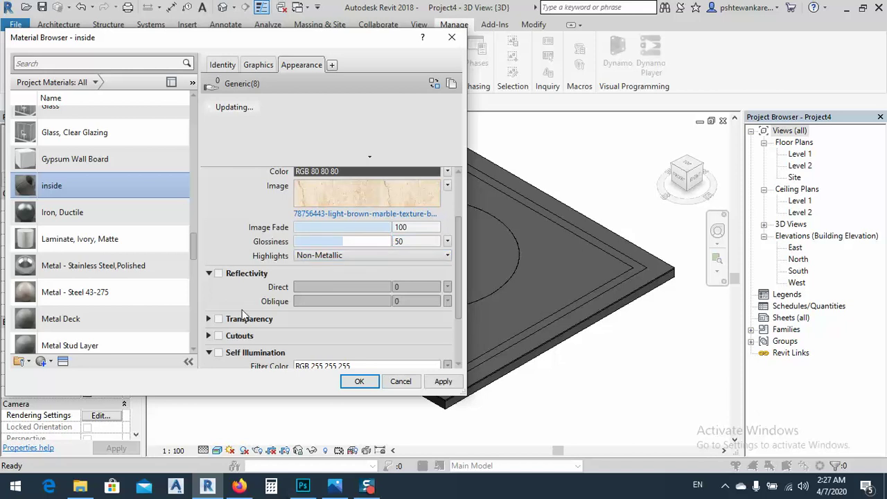
click(218, 273)
click(366, 286)
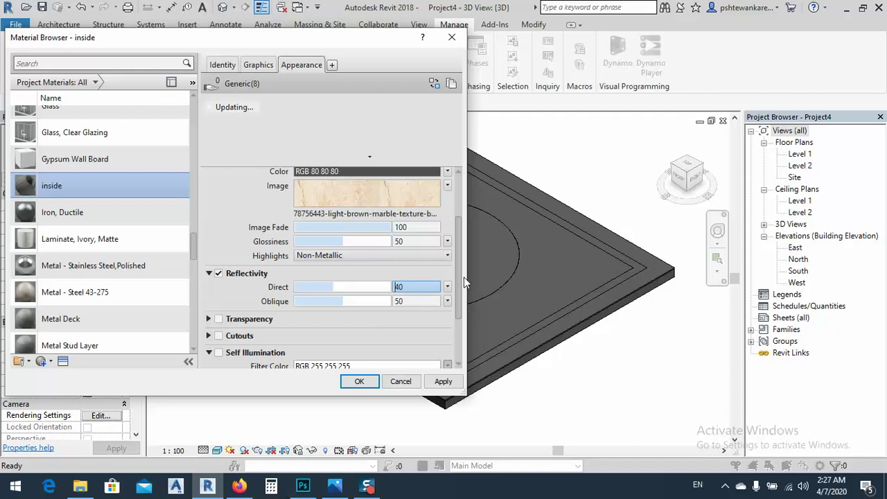
Step: Apply the changes to the inside material and close the material browser
click(442, 382)
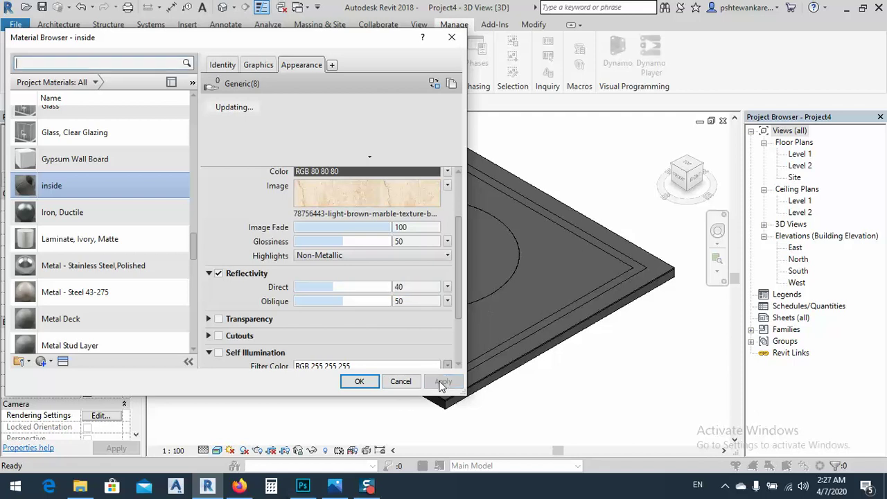
click(358, 381)
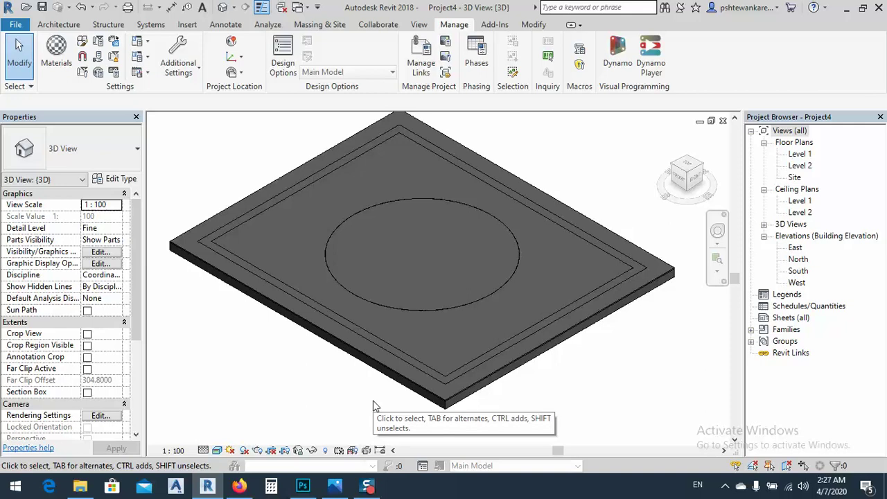
Step: Turn off Material By Original for the floor's outer border part and assign it the inside material
click(422, 384)
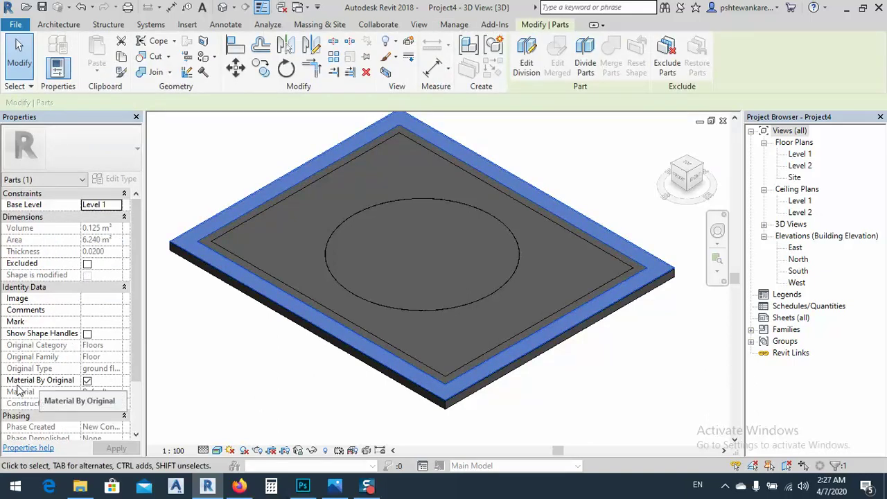
click(87, 383)
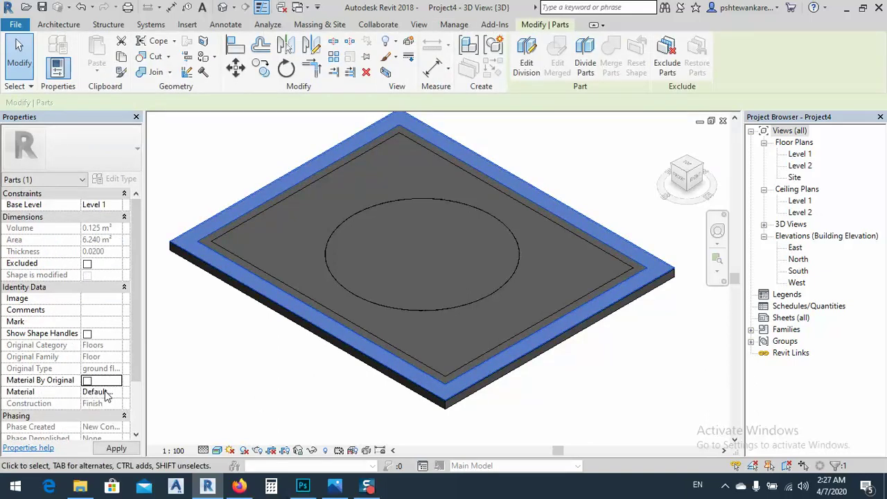
click(97, 391)
click(118, 392)
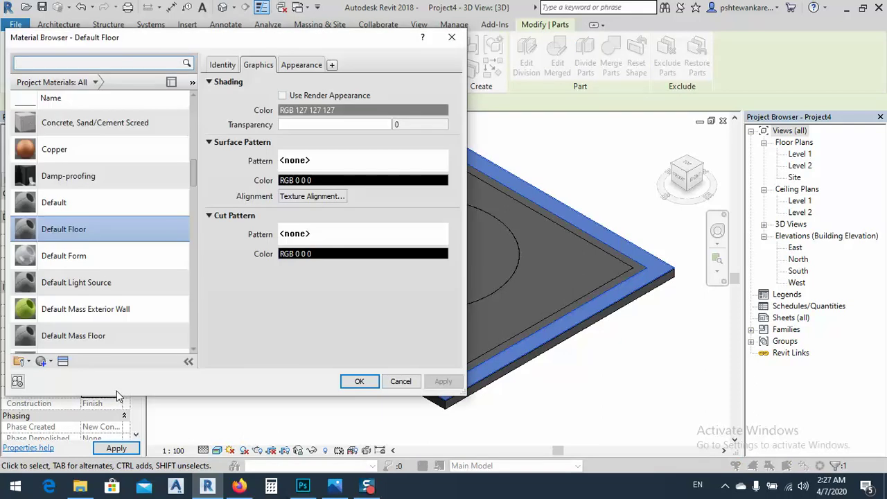
scroll(21, 113, up, 1)
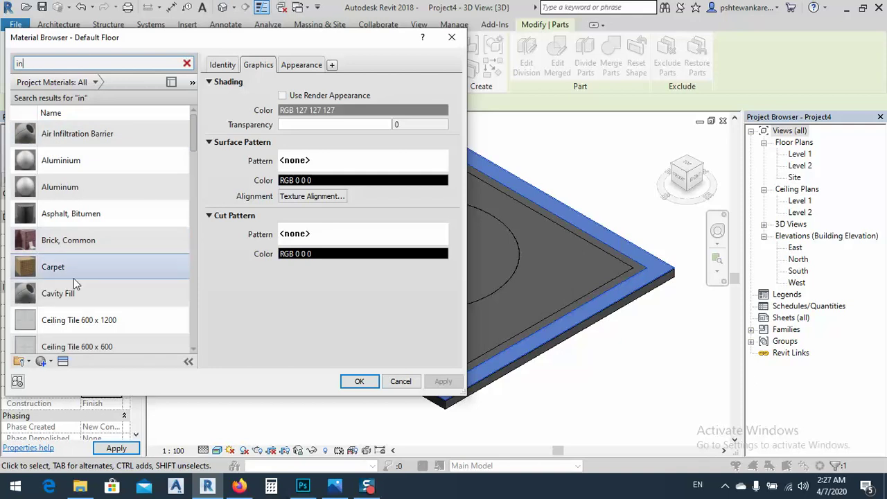
scroll(80, 290, down, 2)
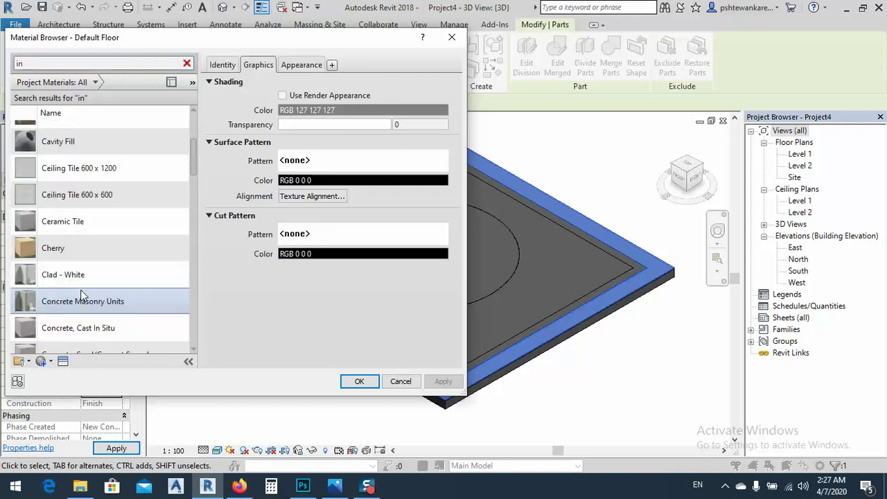
scroll(81, 290, up, 2)
scroll(90, 221, down, 3)
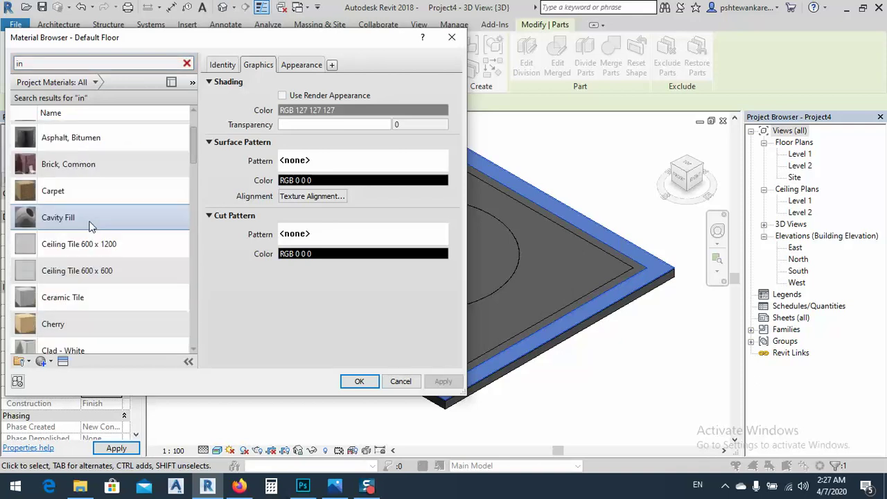
scroll(90, 228, down, 4)
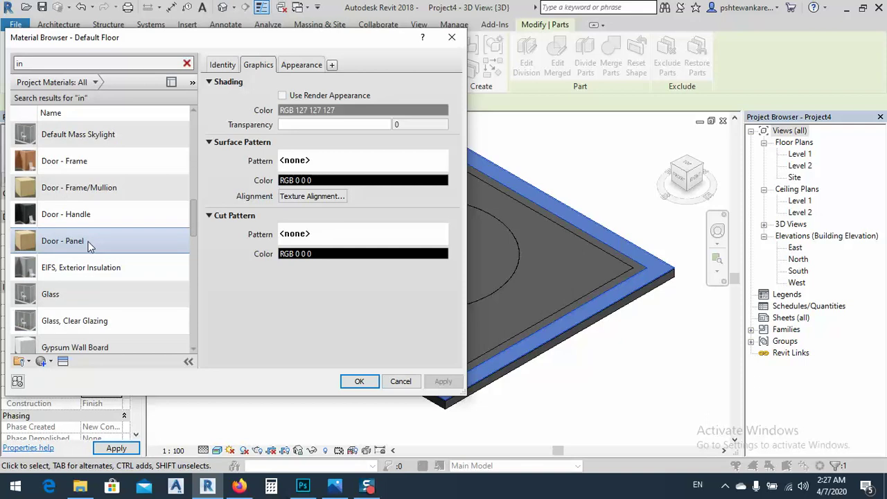
scroll(90, 239, down, 3)
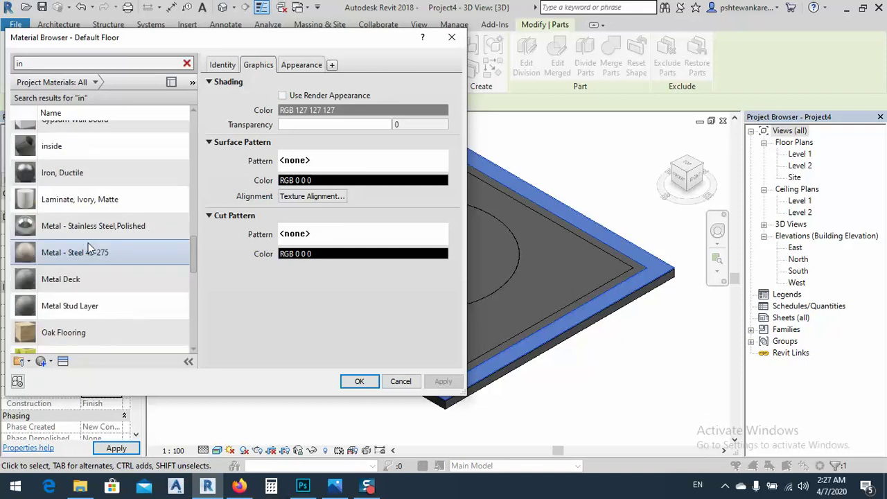
click(53, 151)
click(366, 383)
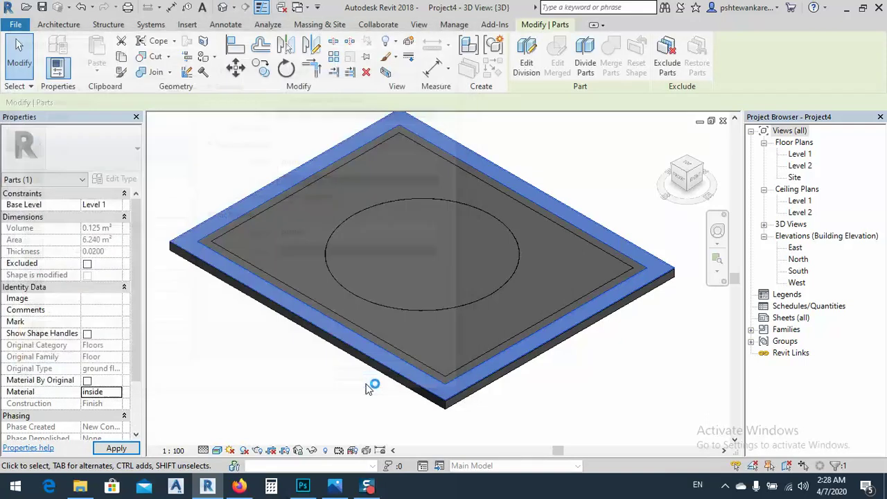
click(345, 408)
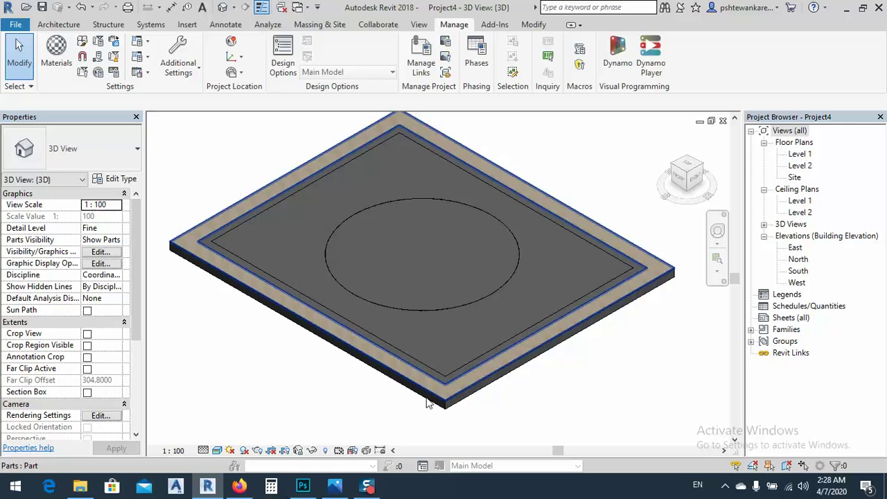
Step: Override the original material of the field part around the circle with the inside material
scroll(395, 391, up, 5)
scroll(405, 382, down, 2)
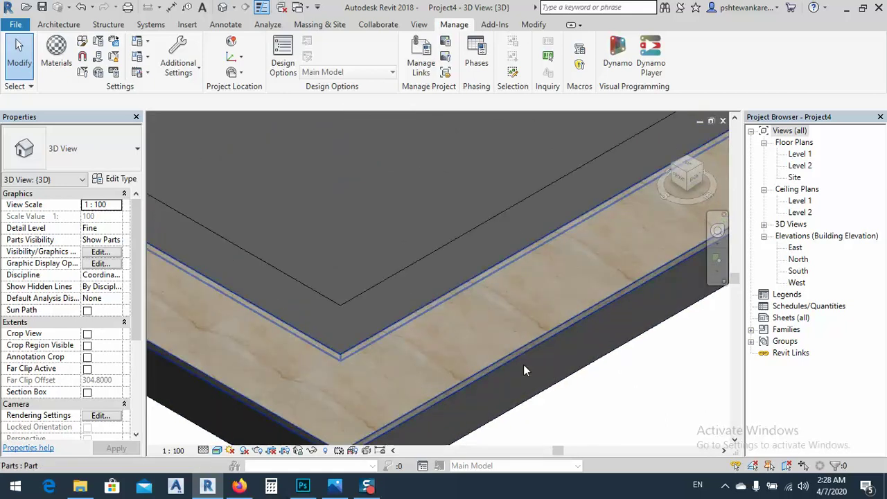
scroll(523, 365, down, 2)
scroll(516, 385, down, 3)
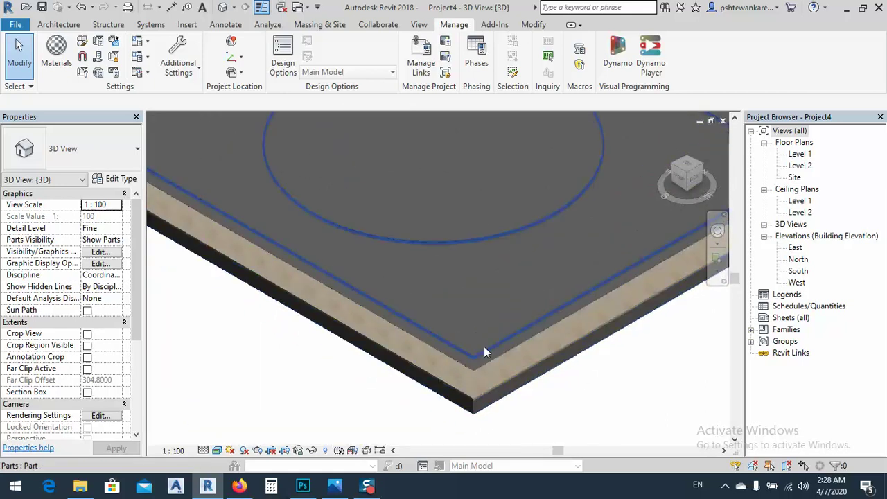
click(480, 339)
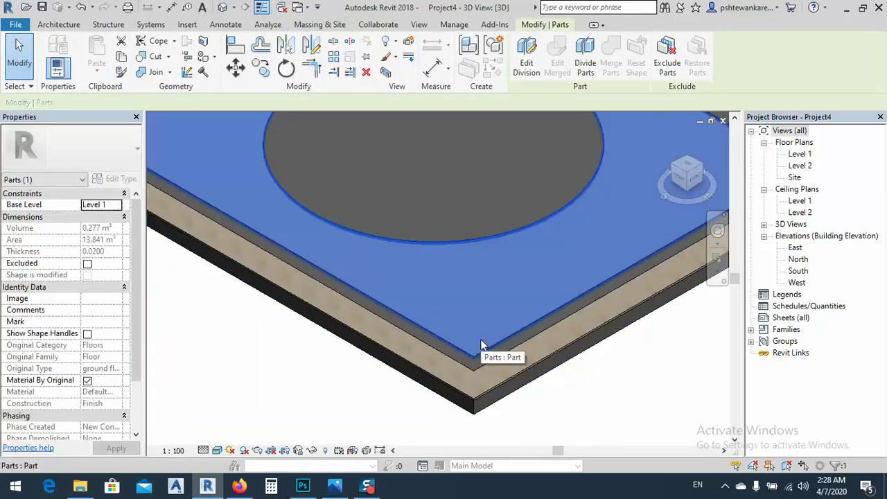
click(88, 380)
click(107, 391)
click(117, 392)
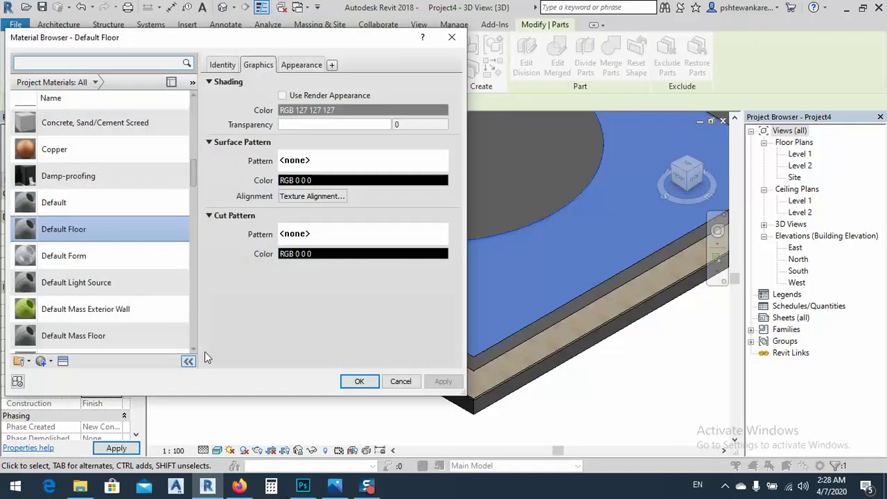
scroll(193, 167, up, 1)
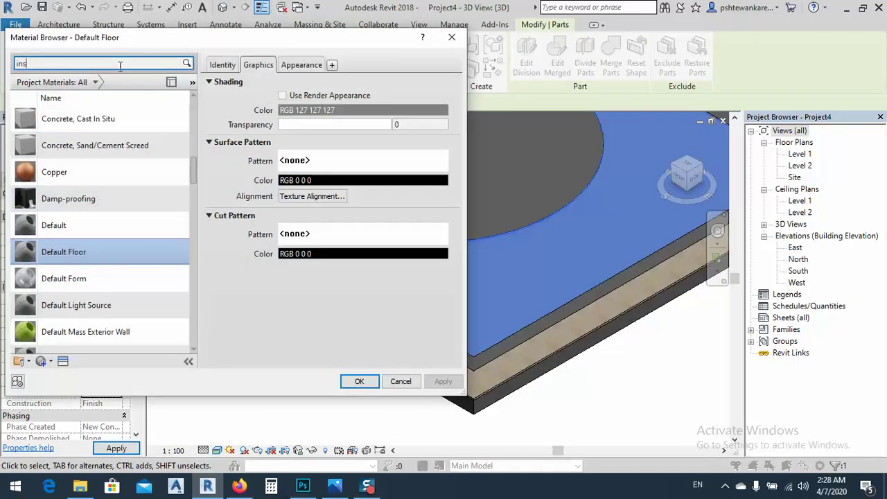
click(119, 65)
text(insi)
double_click(75, 138)
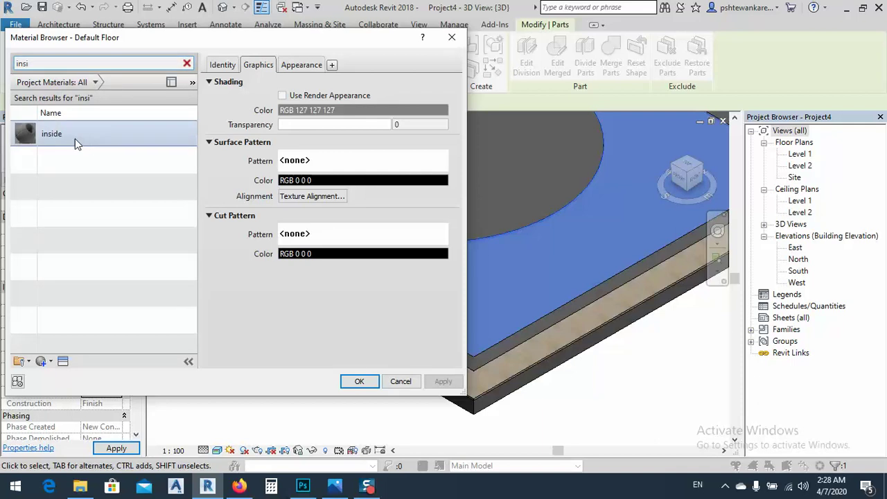
click(380, 368)
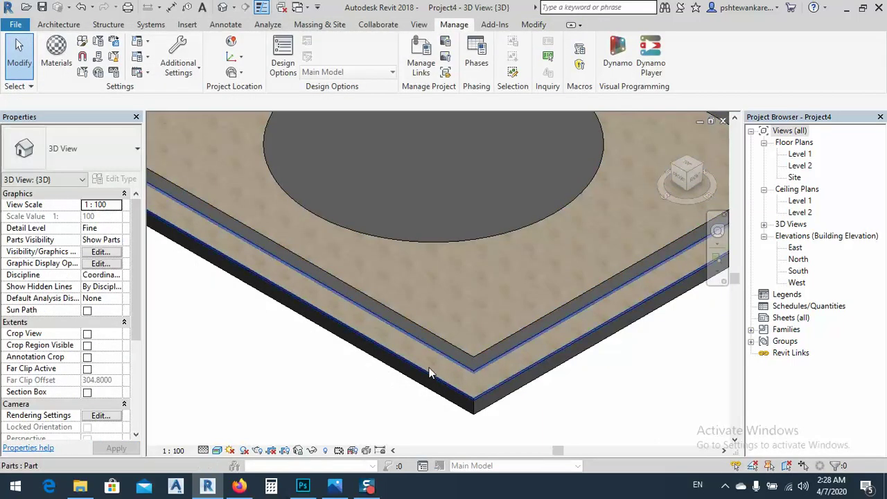
Step: Turn off Material By Original for the narrow inner border part and assign it the borader material
scroll(418, 381, down, 3)
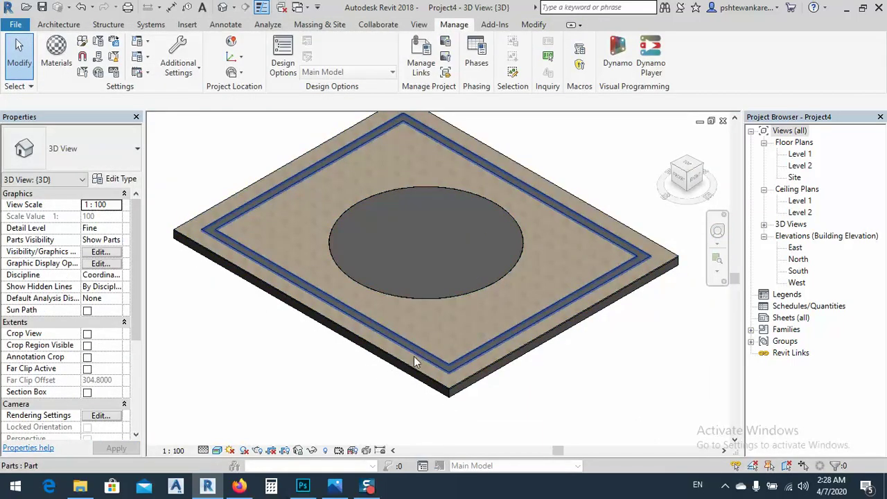
click(422, 352)
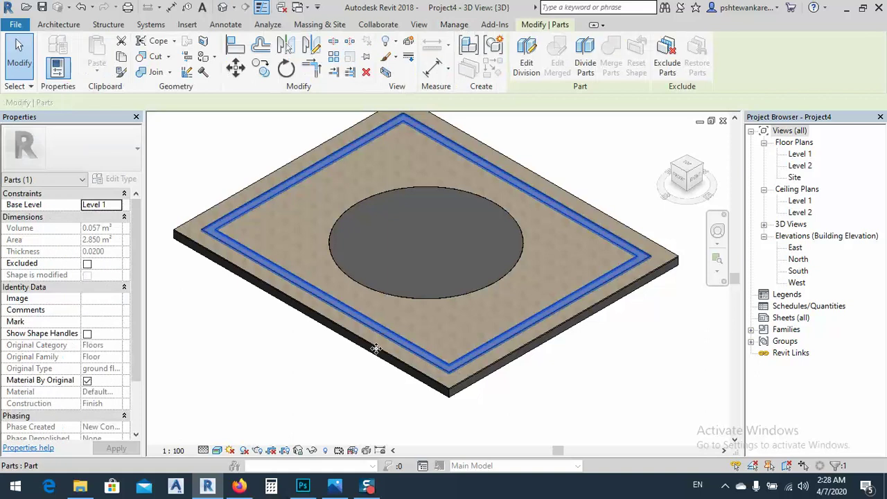
click(87, 381)
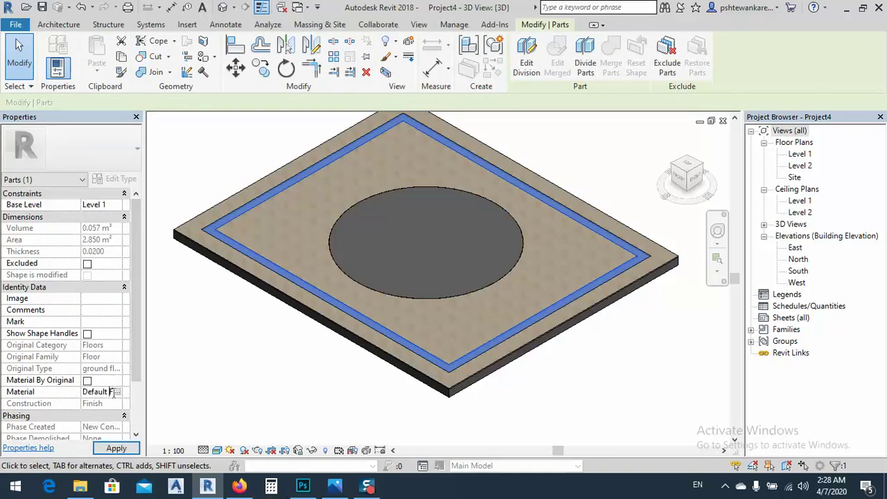
click(116, 391)
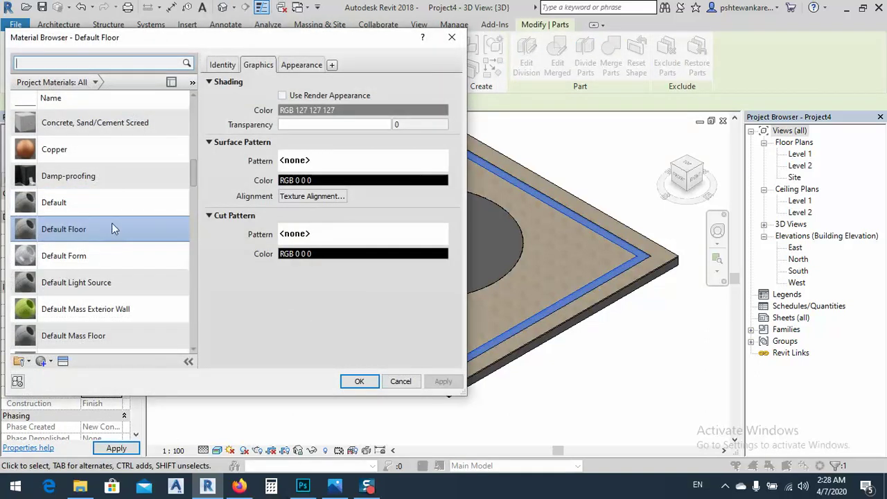
click(71, 64)
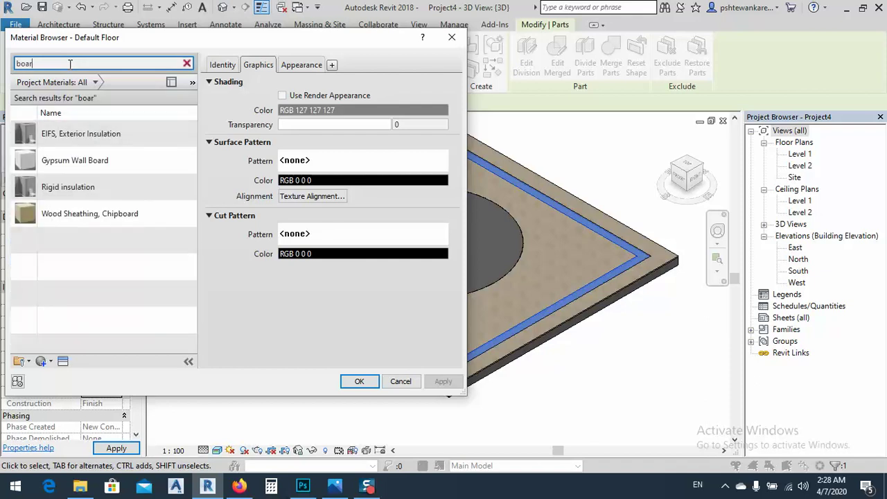
text(boar)
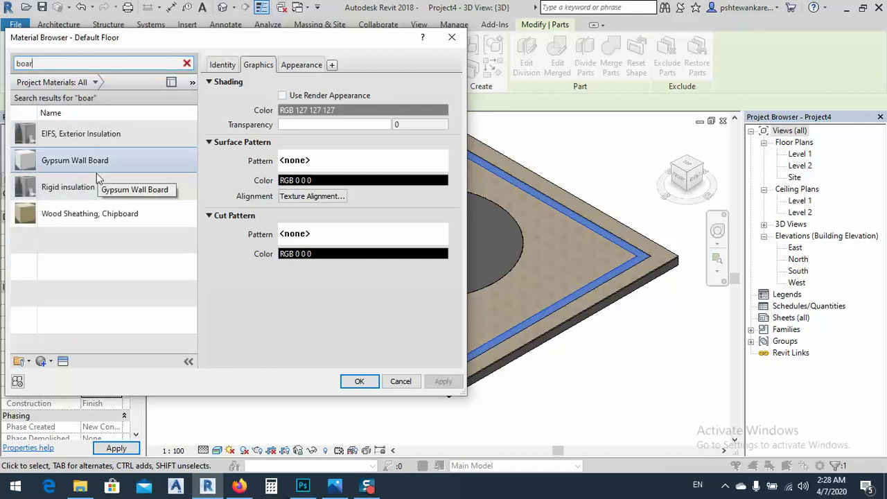
key(BackSpace)
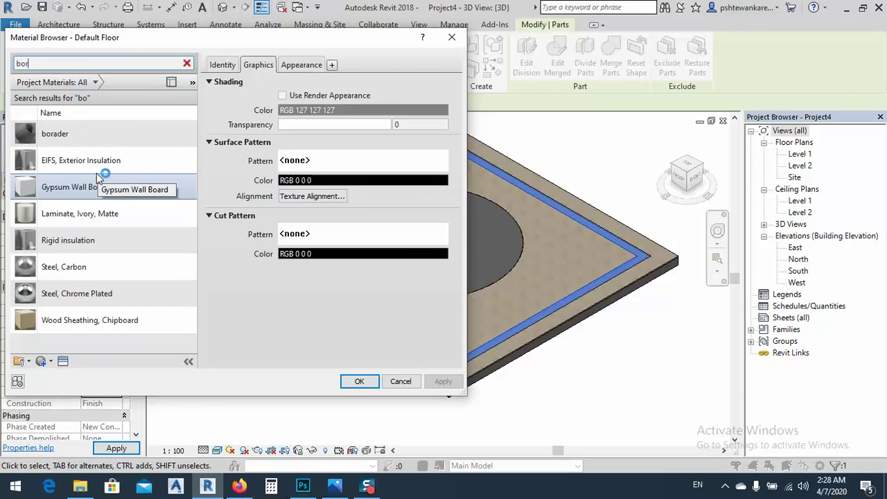
double_click(55, 136)
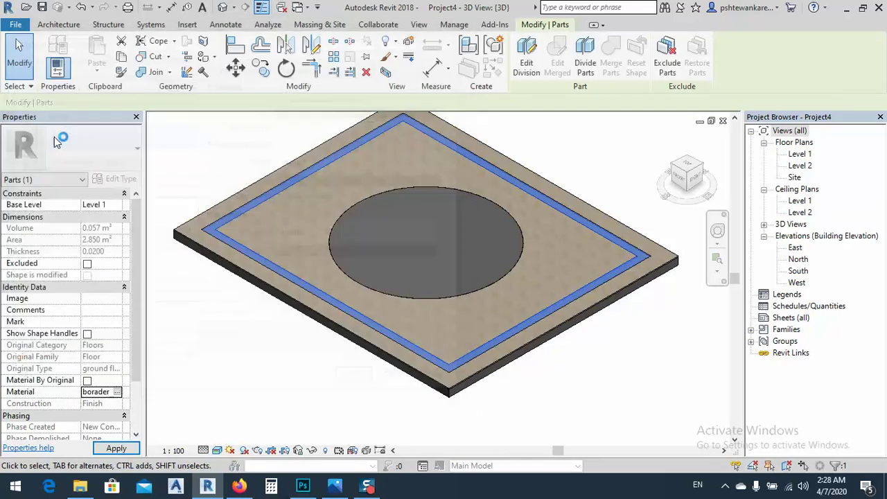
click(382, 381)
Step: Override the original material of the central circle part with the Center material
scroll(445, 351, up, 4)
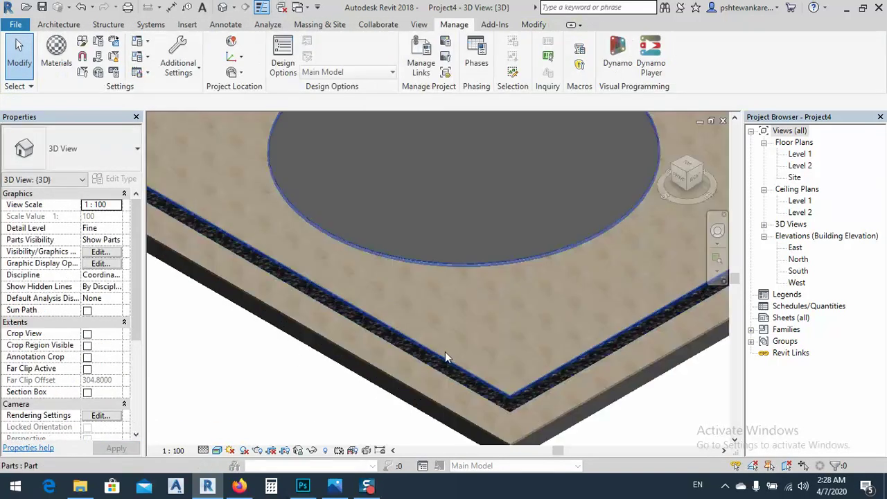
scroll(445, 351, down, 6)
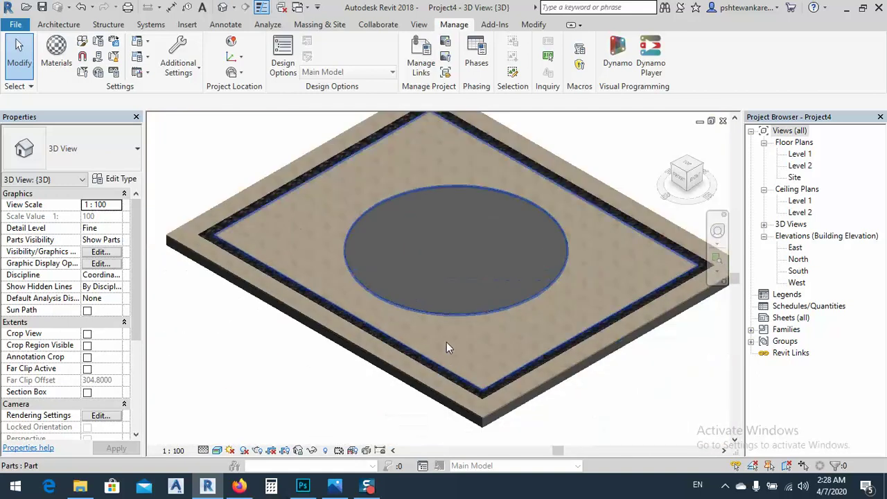
click(436, 272)
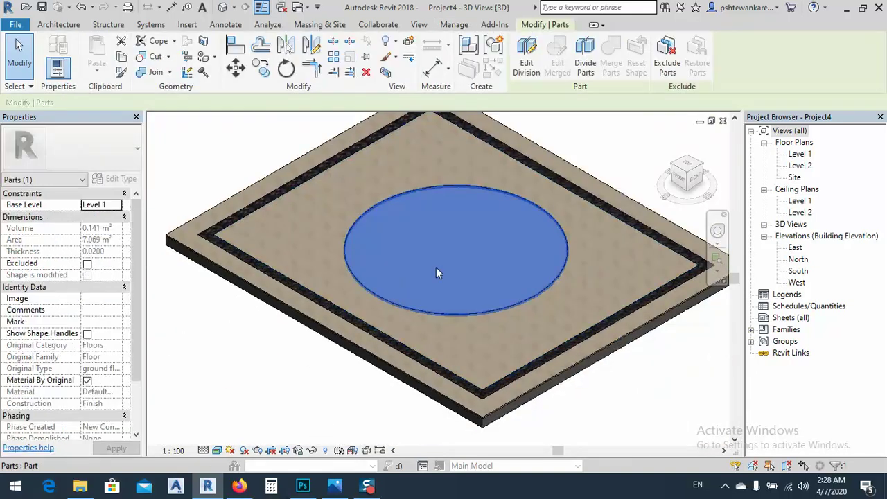
click(101, 392)
click(124, 392)
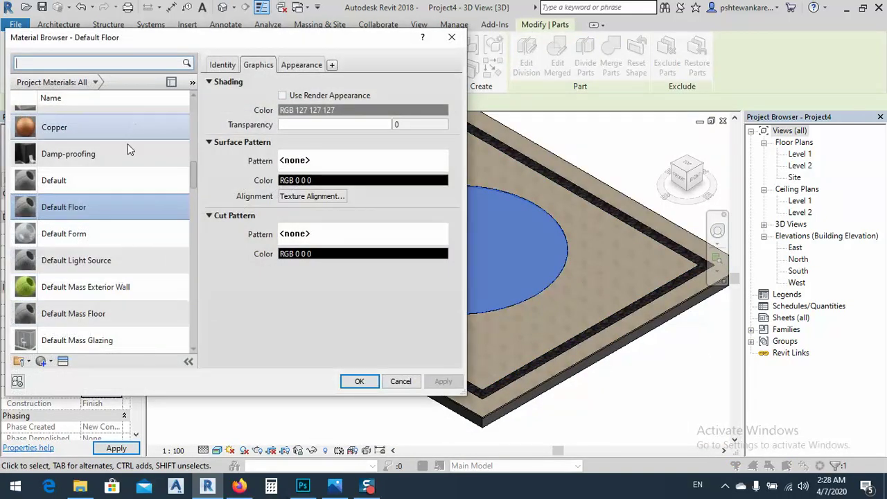
click(71, 63)
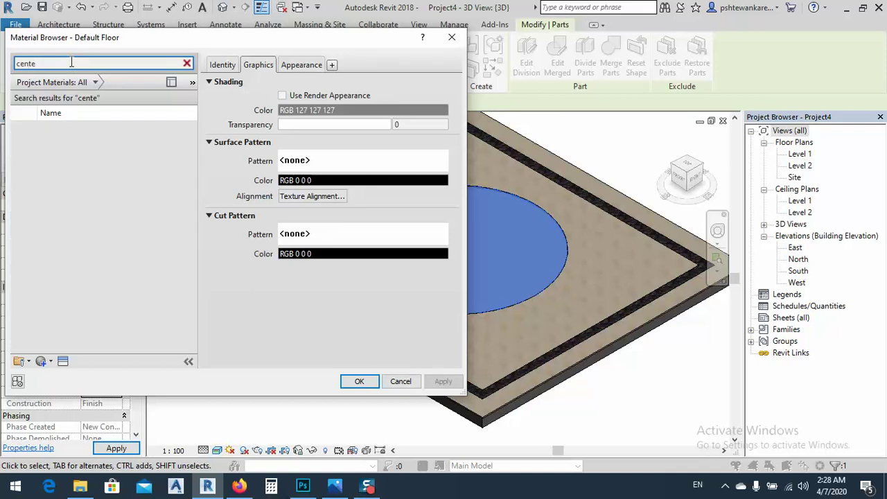
double_click(52, 145)
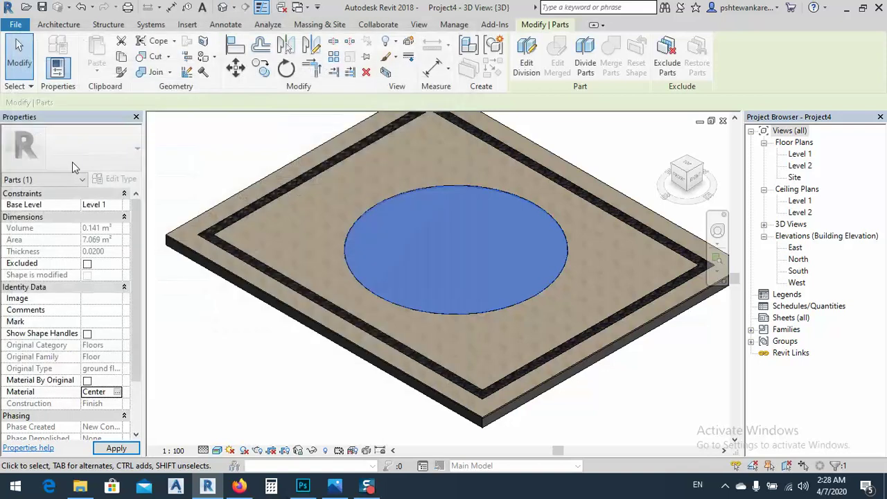
click(338, 356)
scroll(450, 257, up, 1)
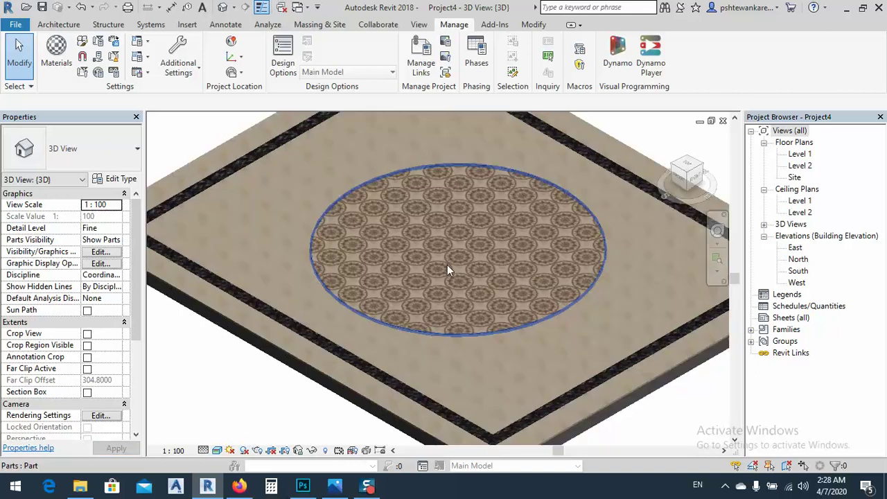
scroll(437, 228, down, 2)
scroll(430, 273, up, 1)
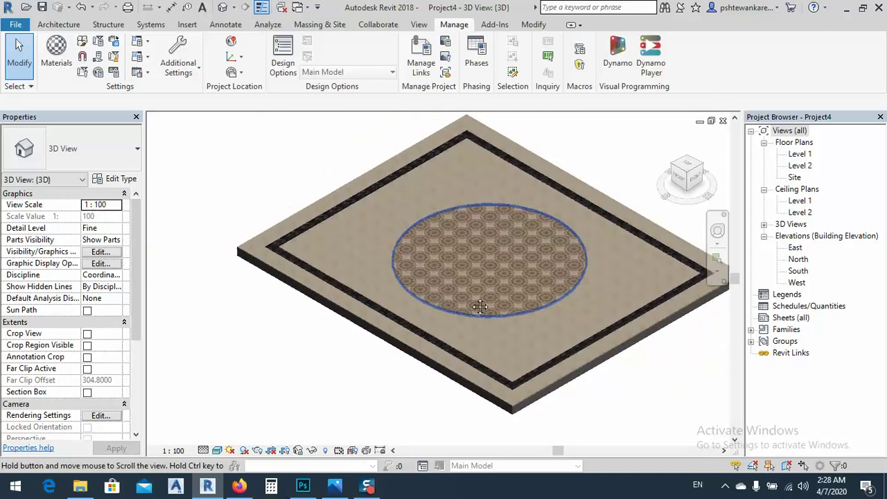
Step: Set the sample size of the Center material's texture image to 3.00 m by 3.00 m and apply it
scroll(415, 323, up, 2)
scroll(444, 300, down, 1)
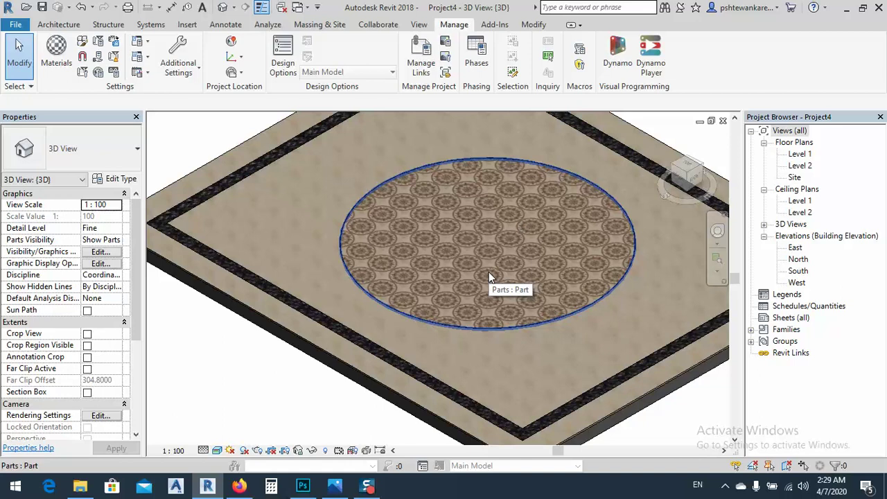
click(58, 69)
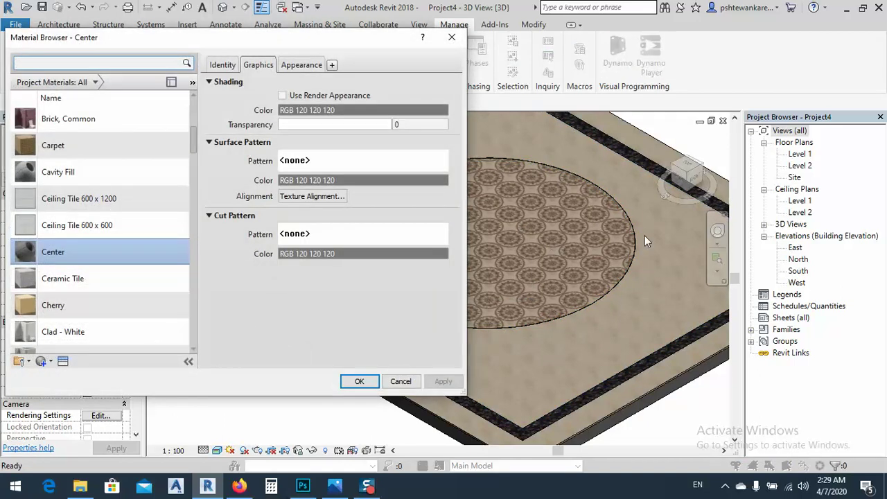
click(298, 64)
click(348, 270)
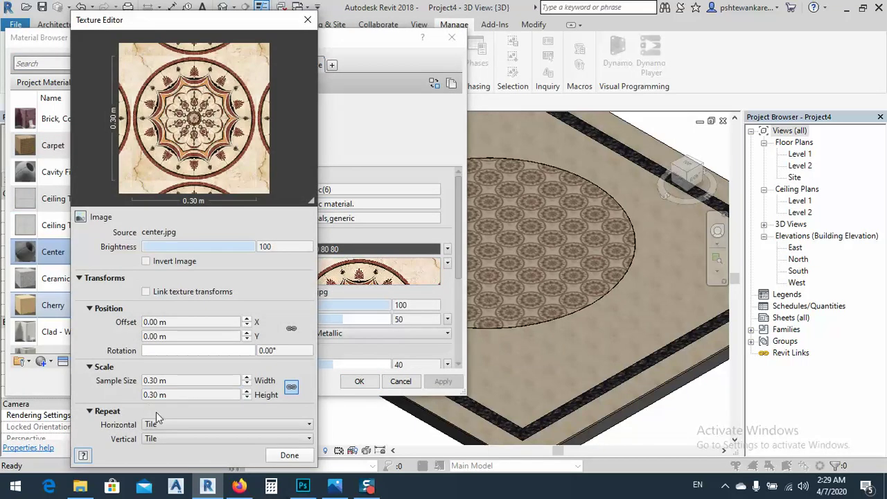
drag(174, 395, 131, 399)
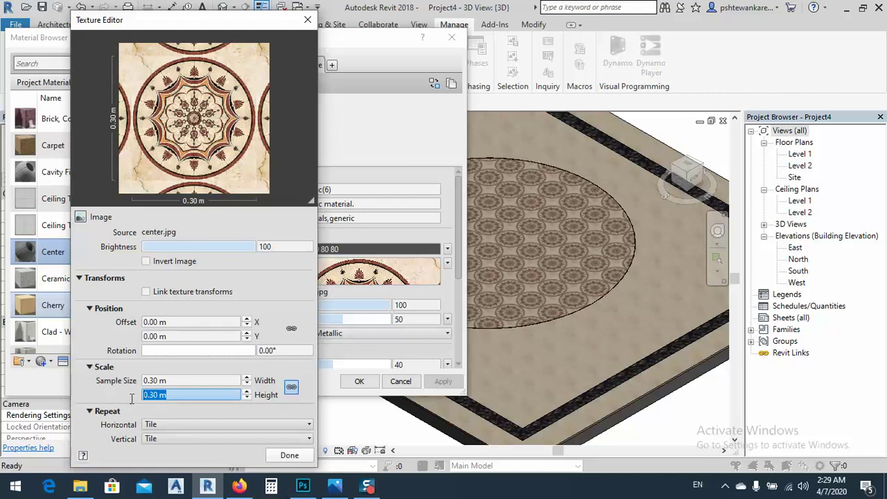
text(3)
click(174, 381)
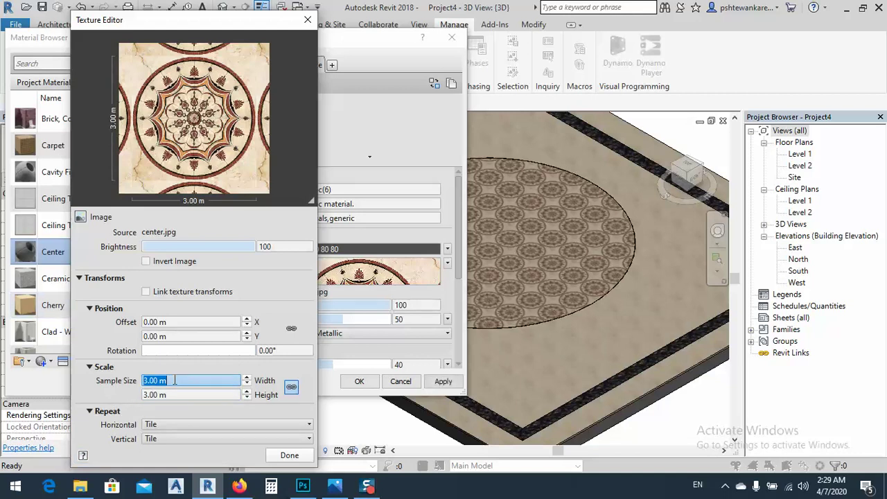
click(290, 456)
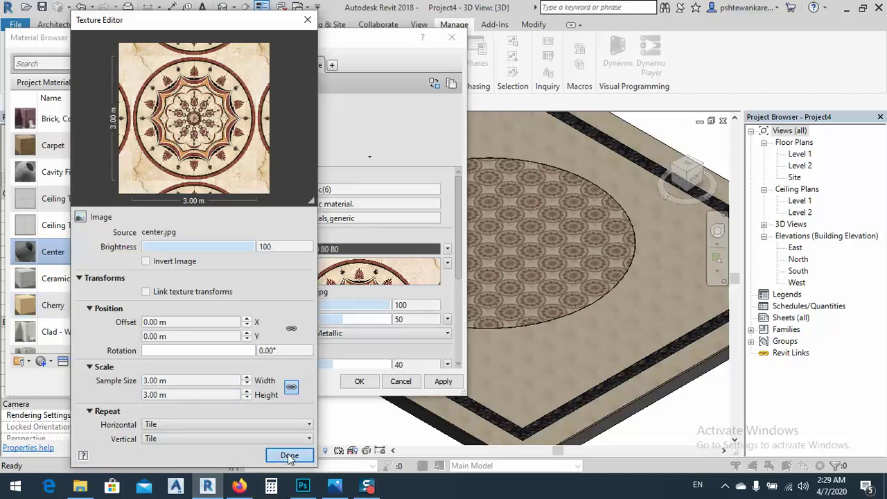
click(437, 387)
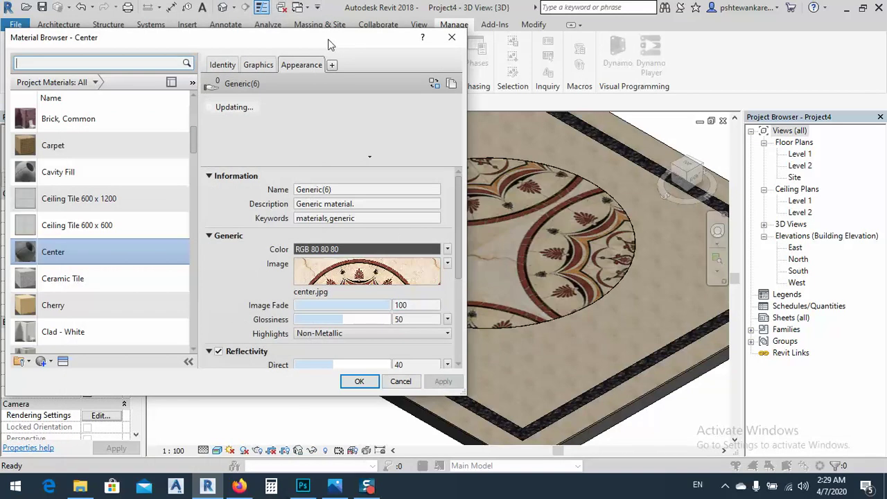
Step: Set the Y position offset of the Center material's texture image to -0.95 m
drag(333, 41, 225, 41)
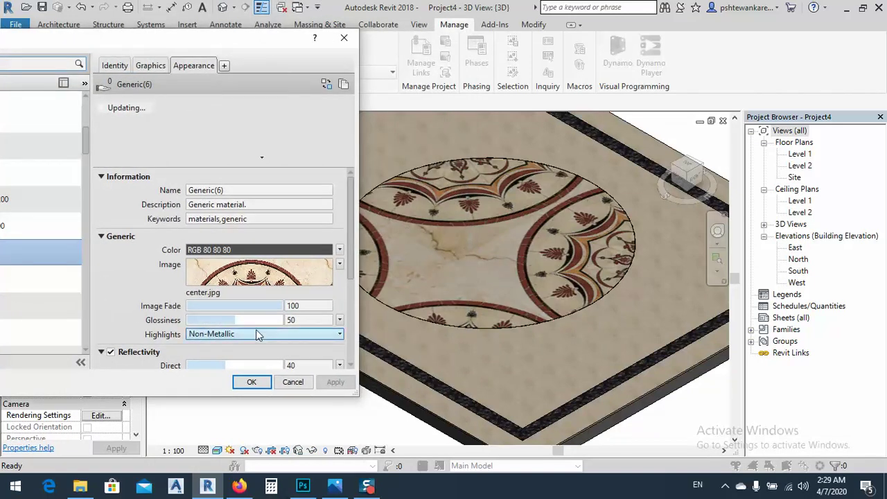
click(248, 278)
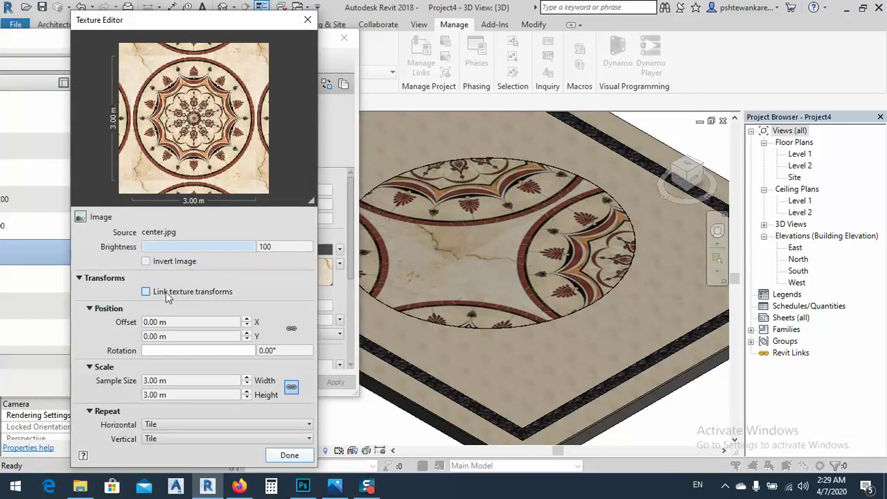
click(170, 338)
double_click(181, 335)
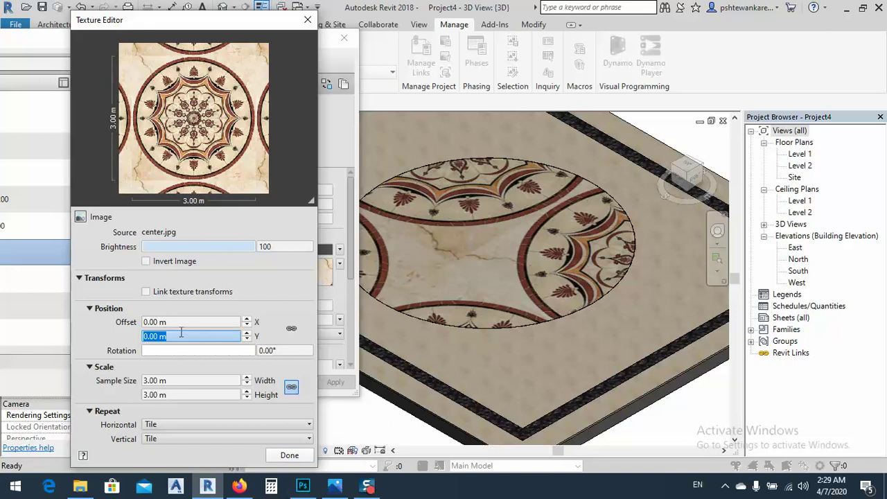
text(-0)
text(.95)
Step: Set the X position offset of the center.jpg texture to -1.15 m and apply the changes to the floor circle
click(188, 322)
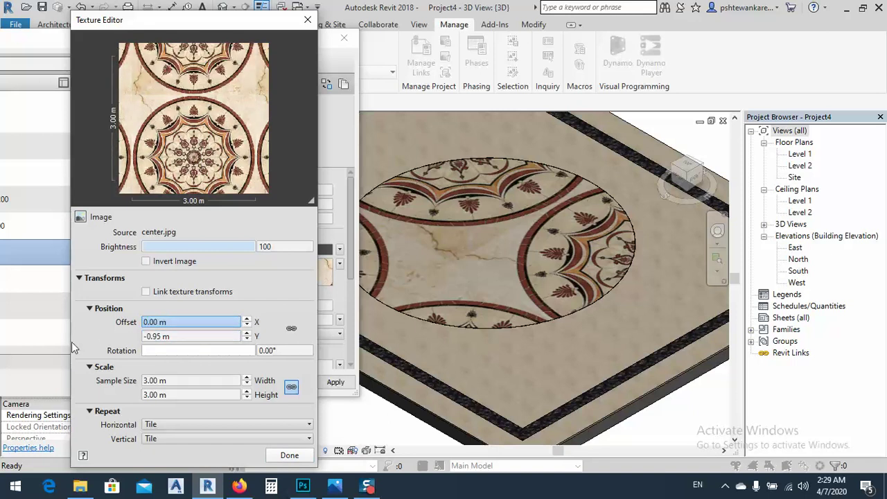
key(Delete)
key(Delete)
key(Delete)
key(Delete)
key(Delete)
key(Delete)
text(-1.15)
click(284, 454)
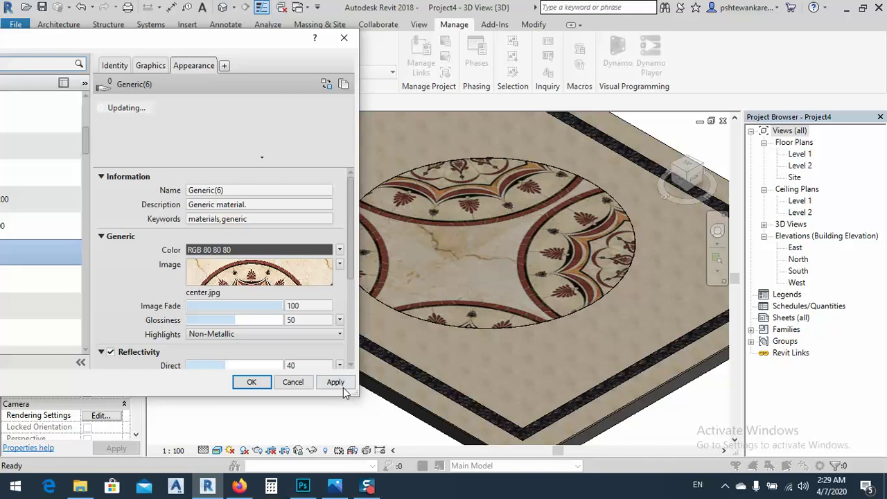
click(336, 385)
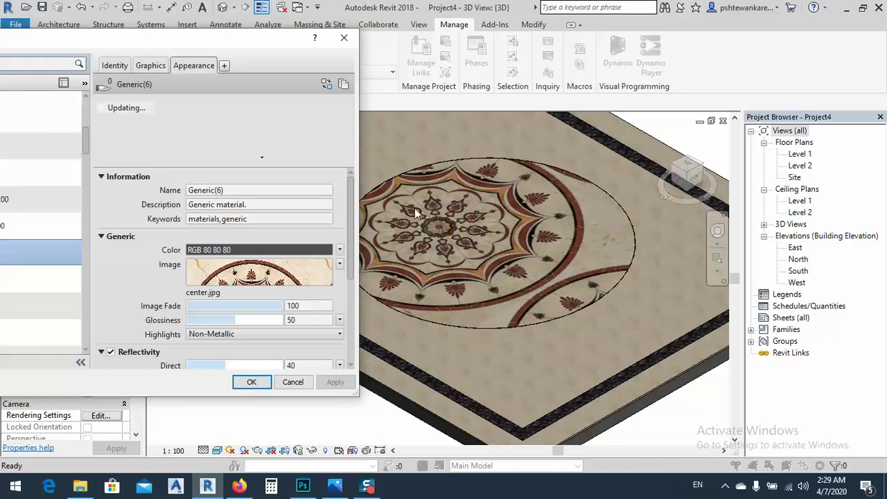
Step: Nudge the Center texture's offset to -1.16 m in X and -1.08 m in Y, and apply it
drag(246, 40, 218, 50)
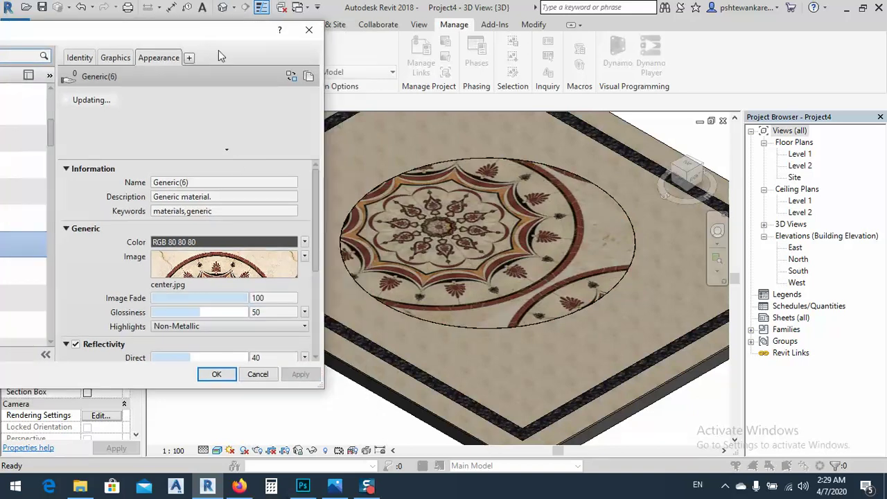
click(193, 263)
click(247, 324)
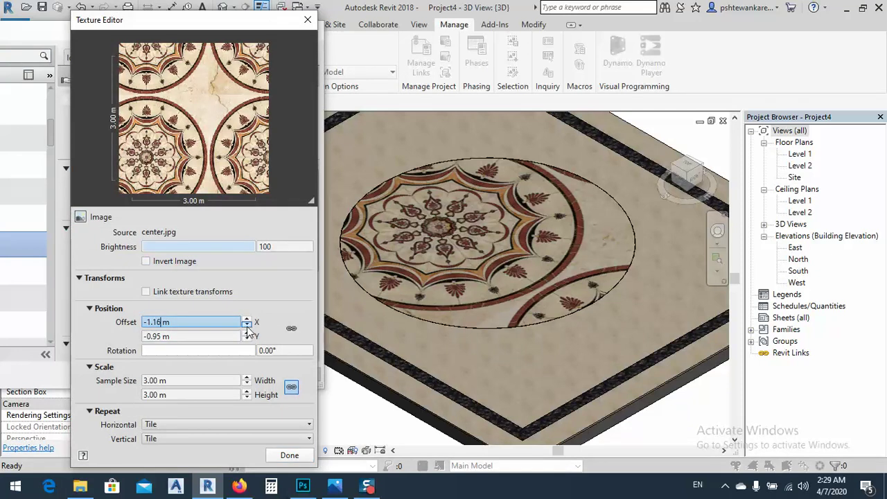
click(247, 338)
click(247, 339)
click(248, 339)
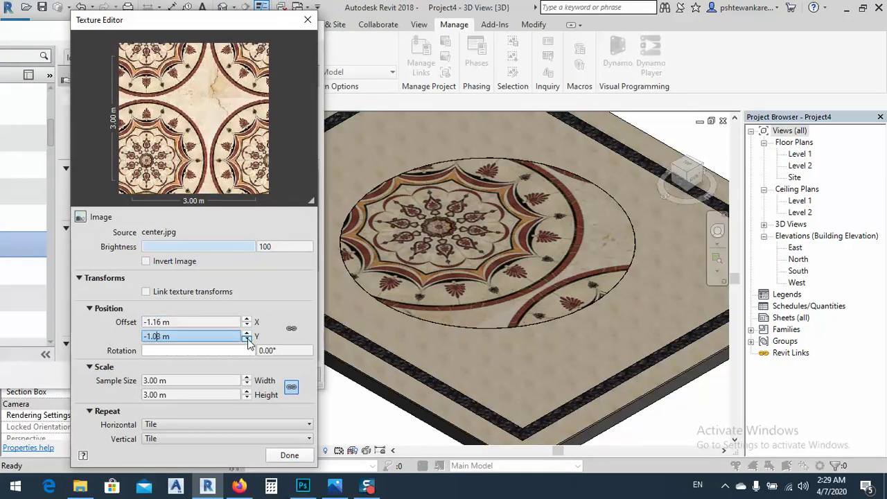
click(288, 455)
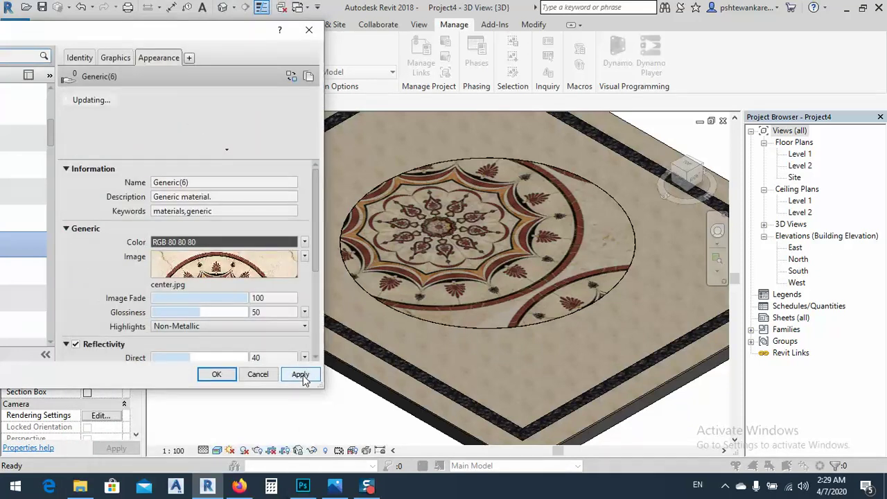
click(301, 374)
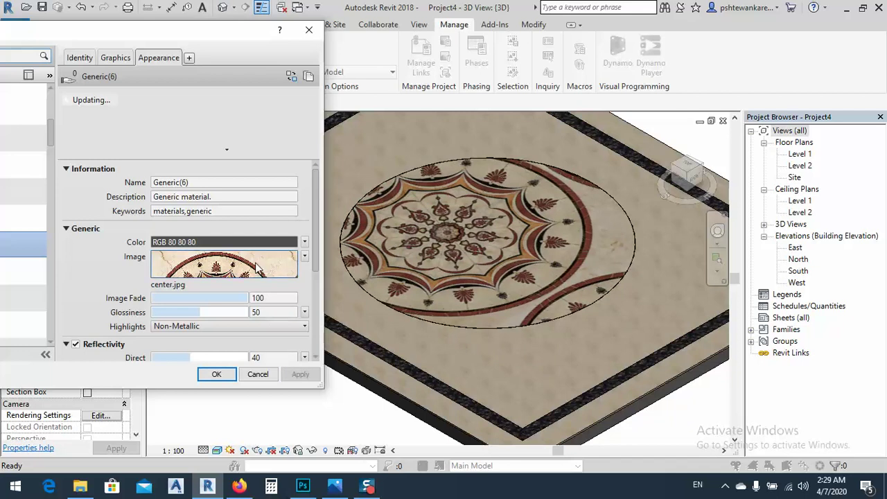
Step: Adjust the Center texture's Y offset to about -1.20 m and apply it to the circle
mouse_move(257, 268)
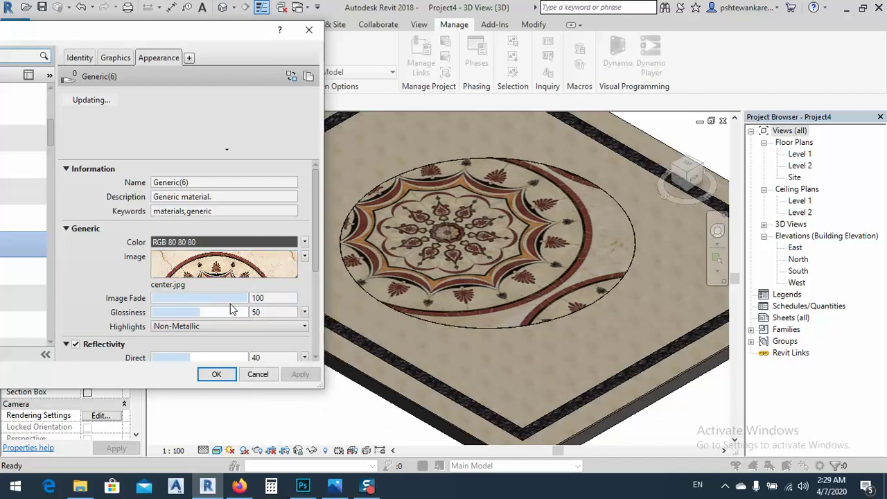
click(235, 265)
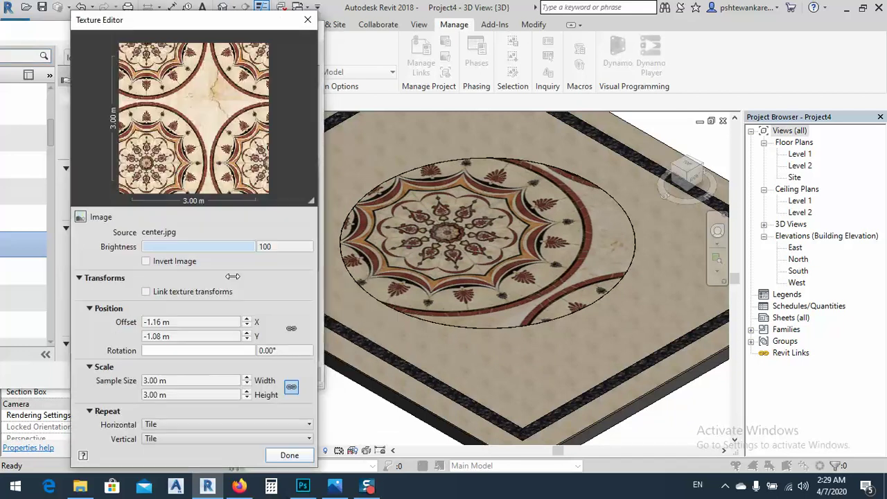
click(247, 338)
click(246, 339)
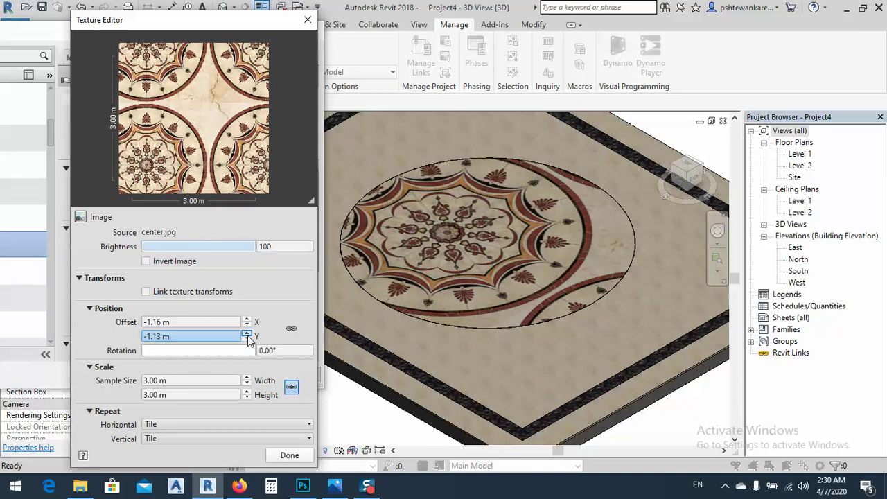
click(246, 337)
click(247, 337)
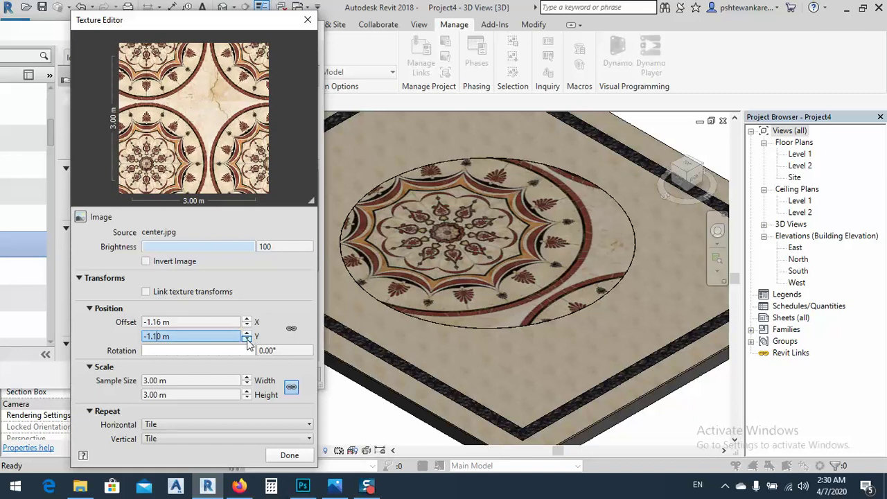
click(247, 340)
click(247, 339)
click(247, 339)
click(246, 339)
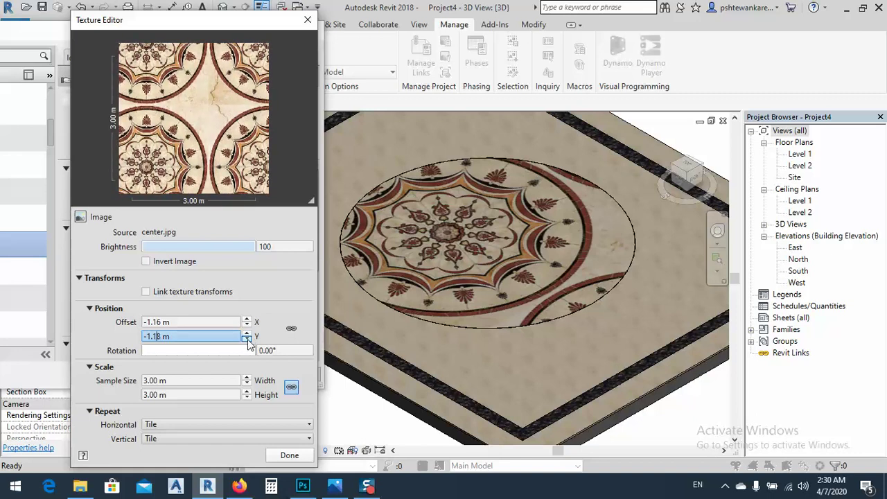
click(246, 339)
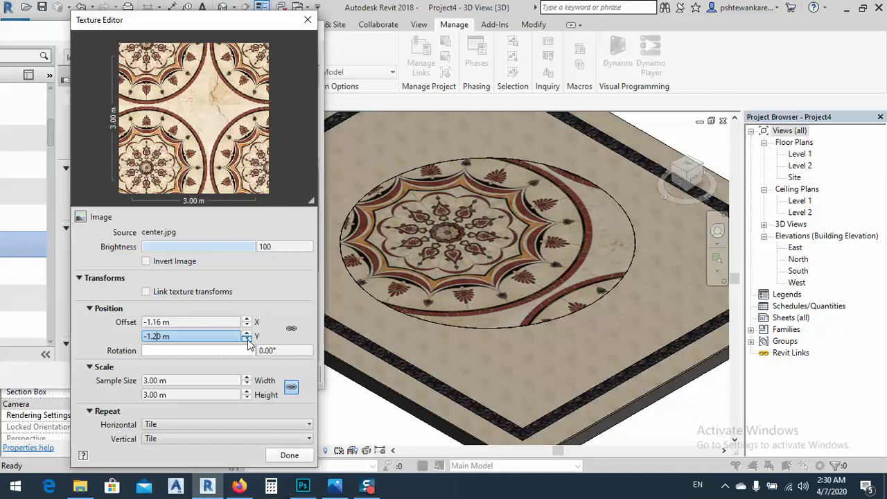
click(290, 455)
click(297, 377)
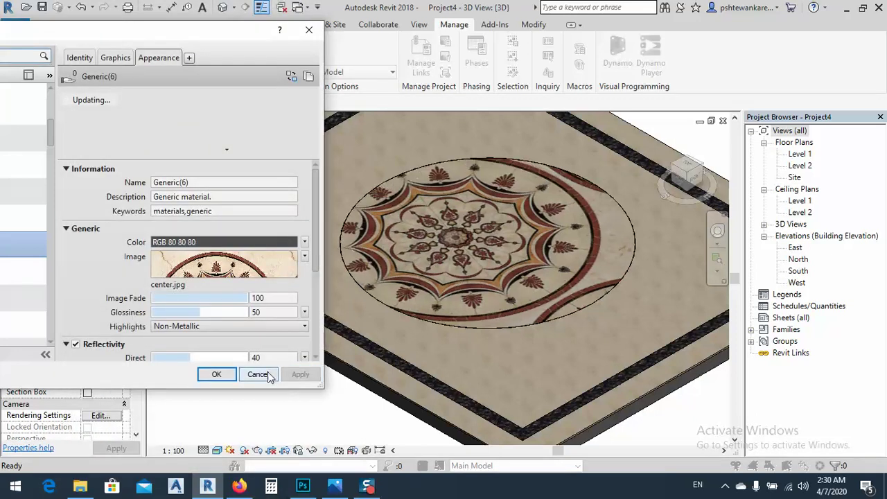
Step: Lower the Center texture's Y offset further, past -1.32 m, and apply the material change
click(256, 272)
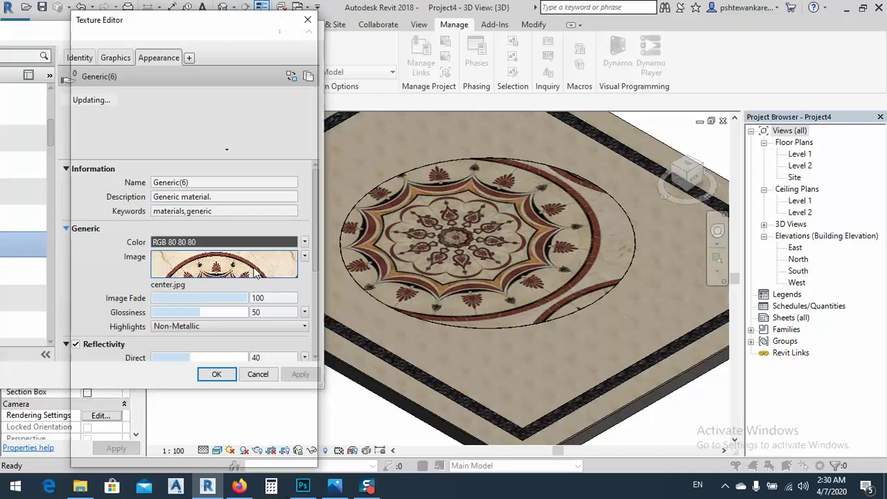
click(247, 340)
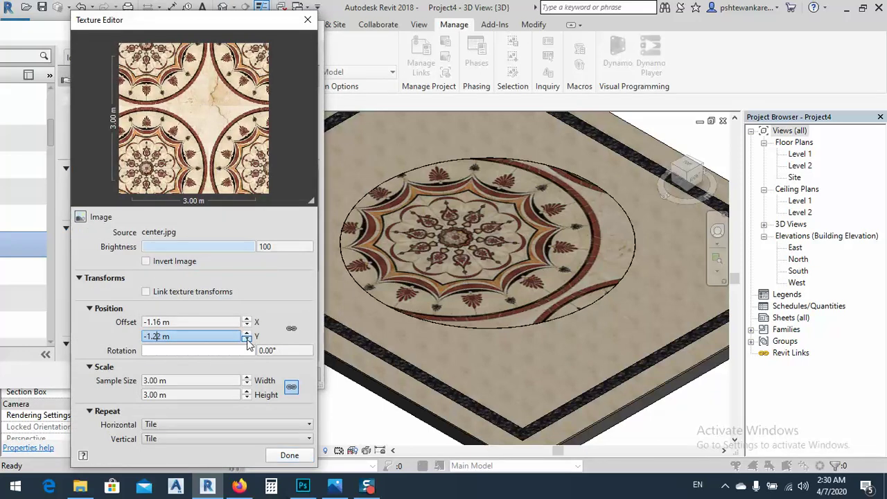
click(246, 340)
click(246, 340)
click(247, 339)
click(246, 339)
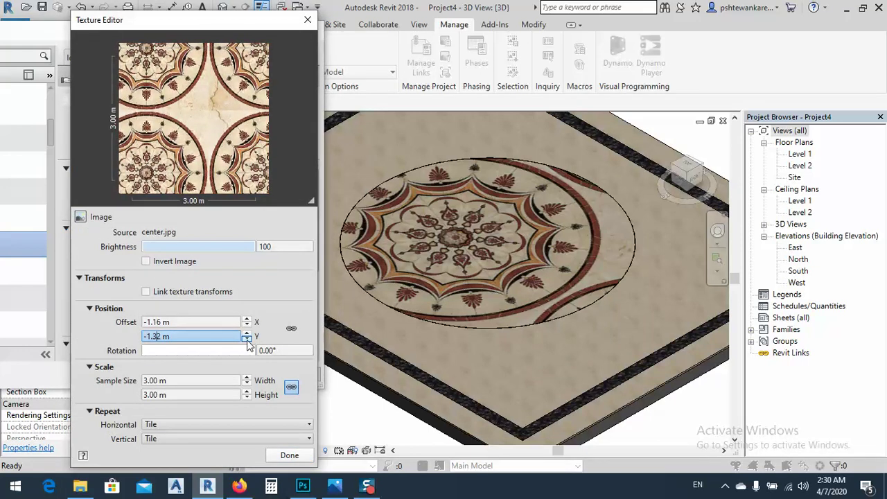
click(247, 339)
click(246, 340)
click(289, 454)
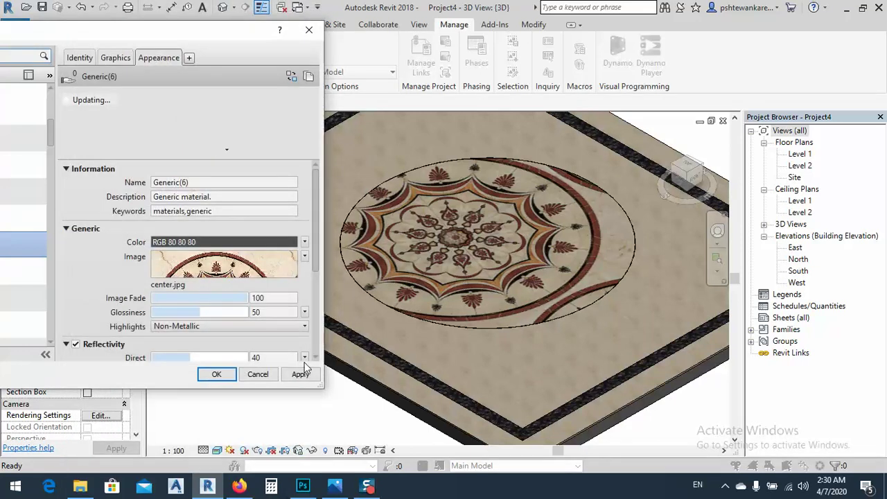
click(300, 374)
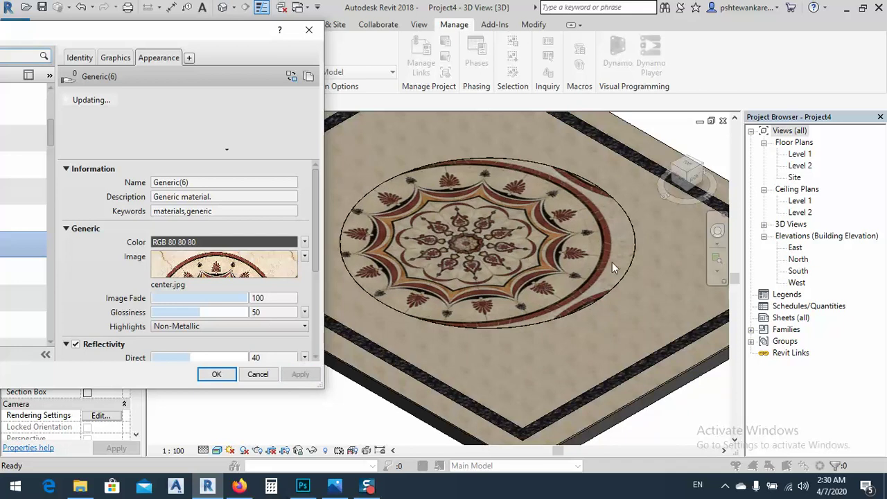
Step: Review the Center texture's X and Y offset, rotation and brightness settings in the Texture Editor
mouse_move(372, 491)
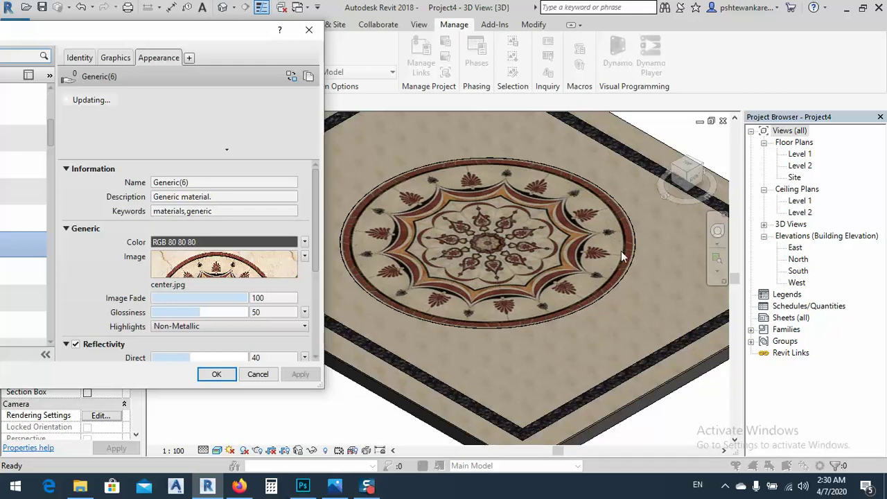
click(235, 261)
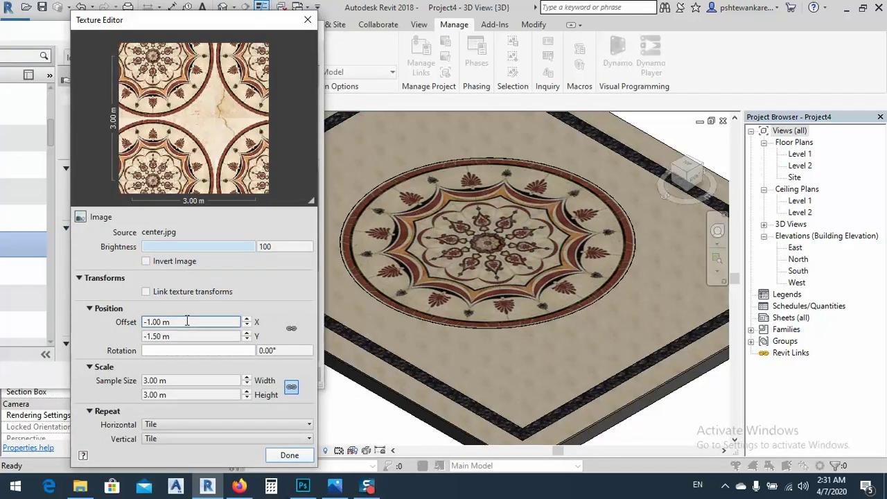
click(174, 337)
click(208, 321)
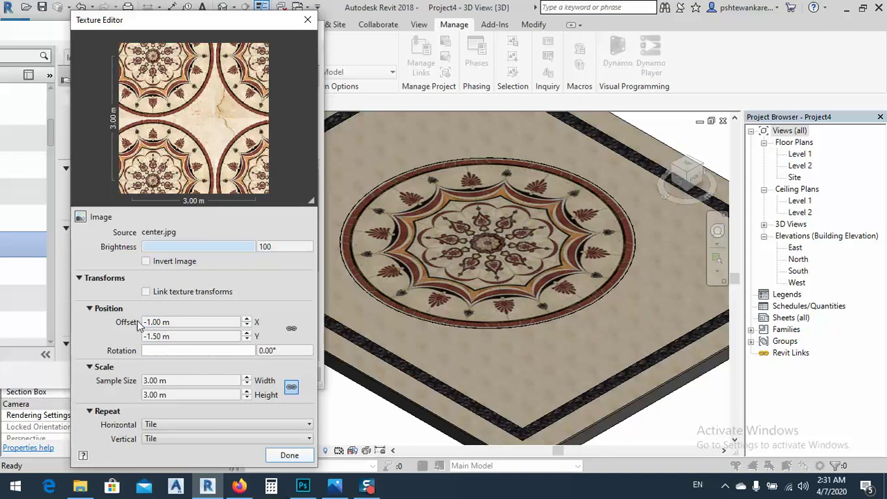
click(208, 346)
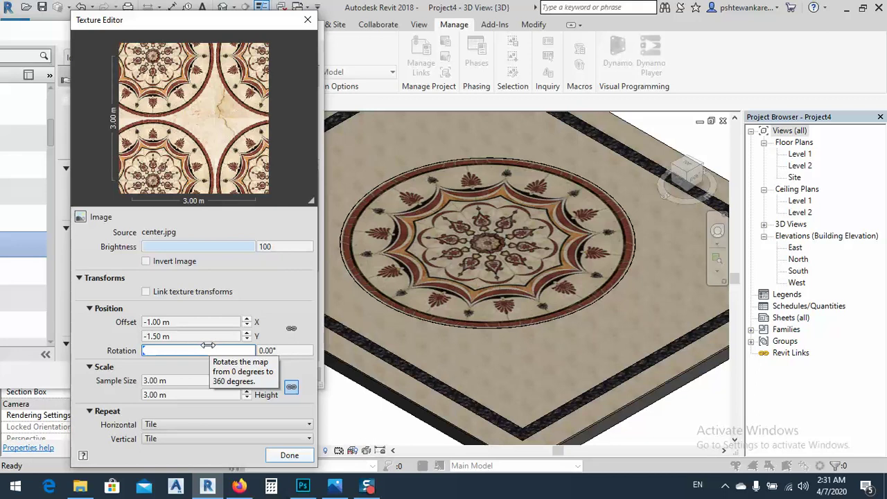
click(231, 244)
drag(236, 244, 258, 257)
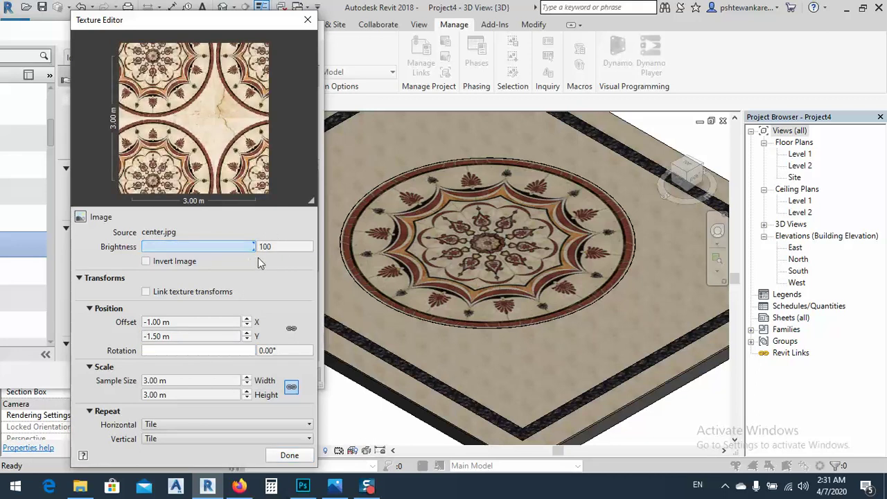
Step: Try inverting the Center texture's image, then apply the material with the image uninverted
click(173, 262)
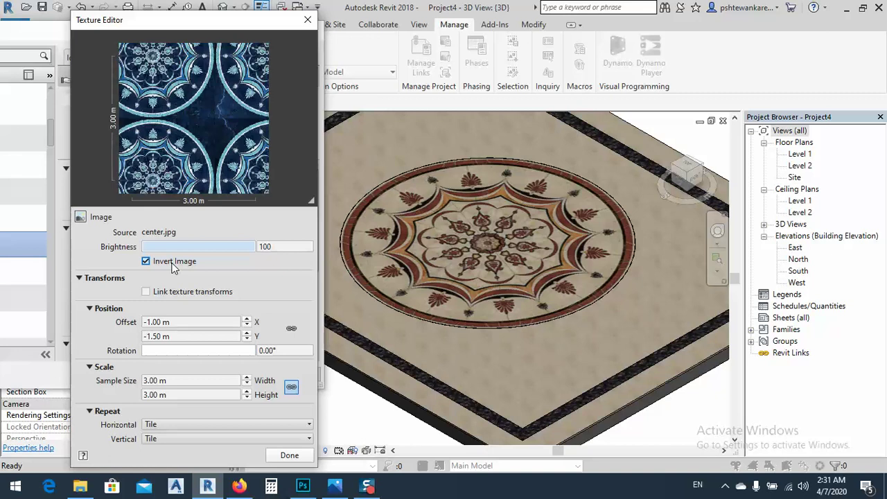
click(289, 455)
click(298, 375)
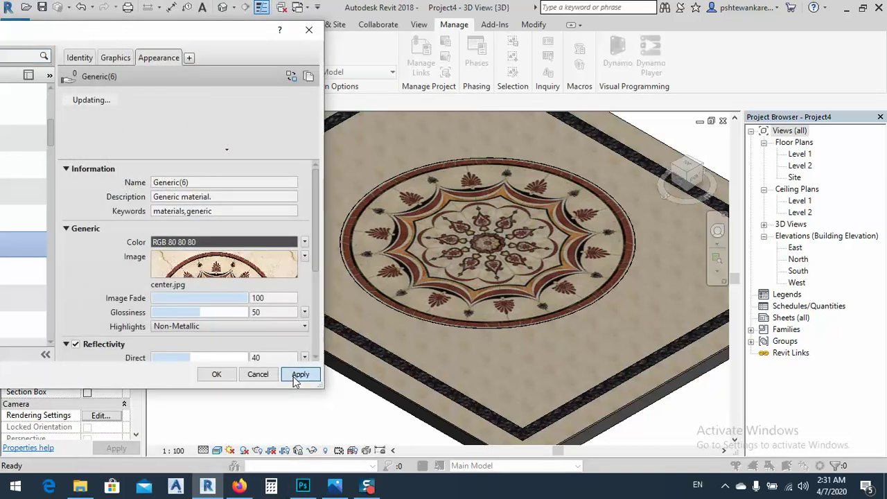
click(216, 375)
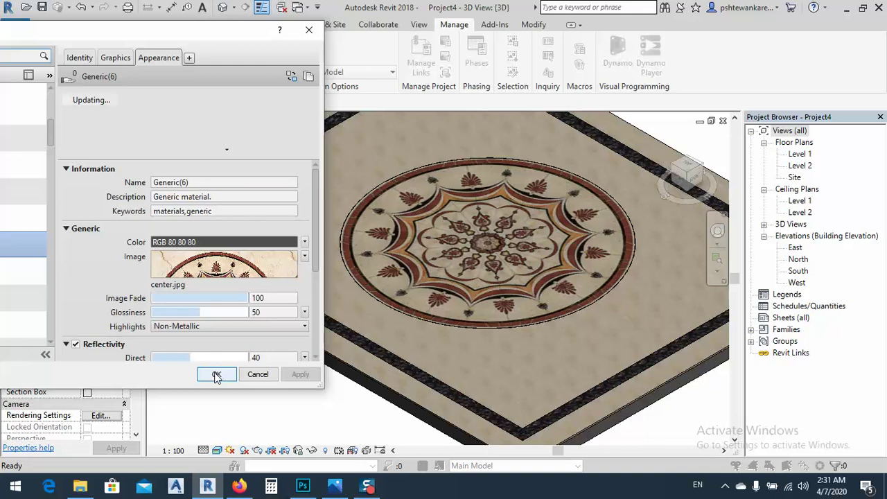
Step: Search the project materials for "ins" and select the inside material
drag(189, 31, 324, 23)
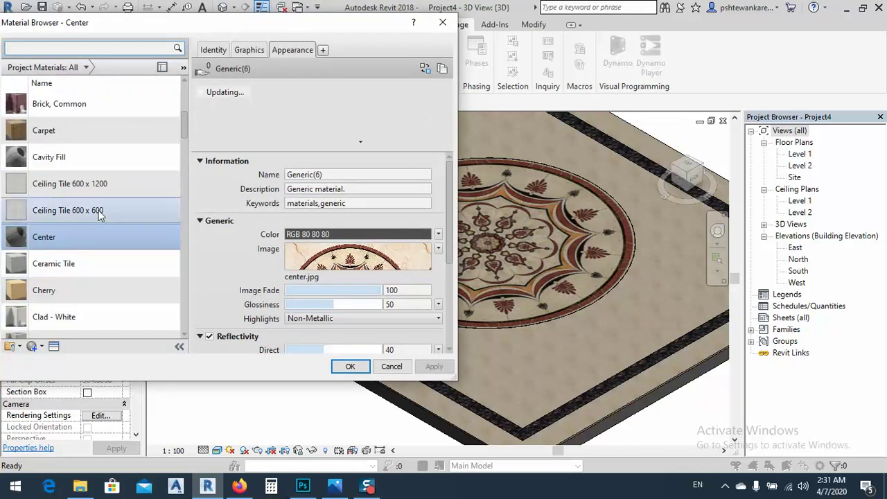
scroll(99, 222, down, 8)
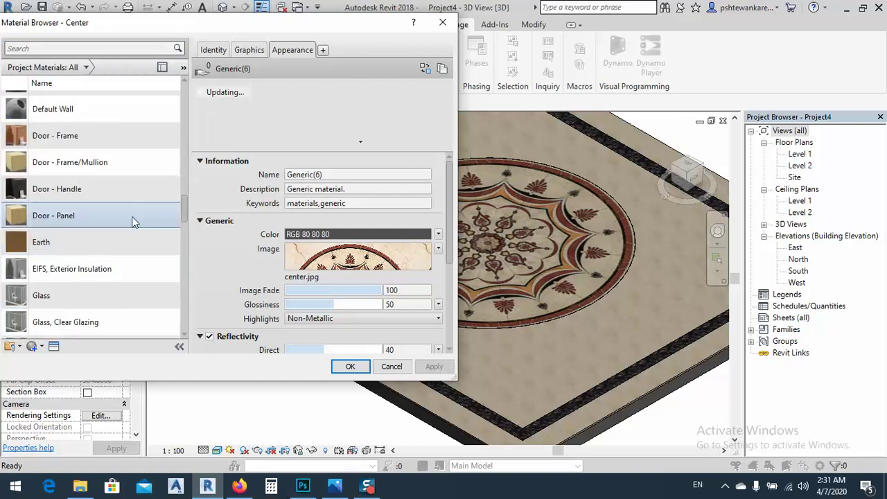
scroll(111, 235, down, 4)
scroll(87, 260, down, 8)
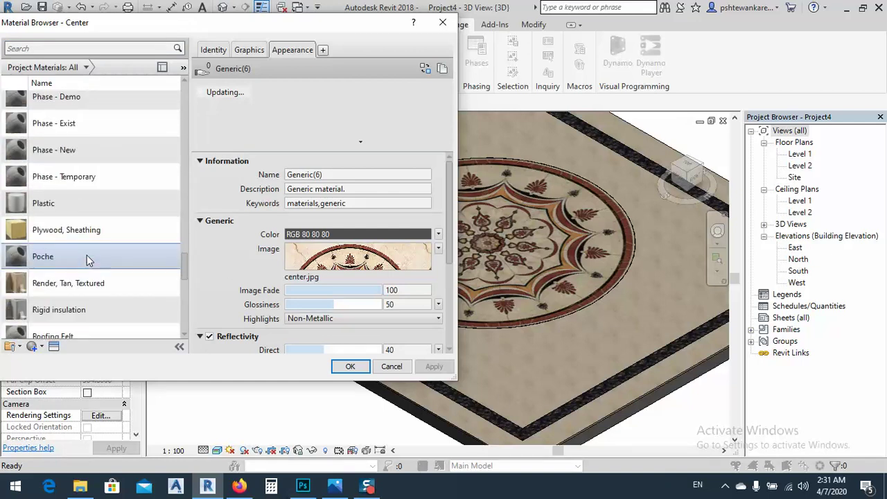
scroll(87, 260, up, 12)
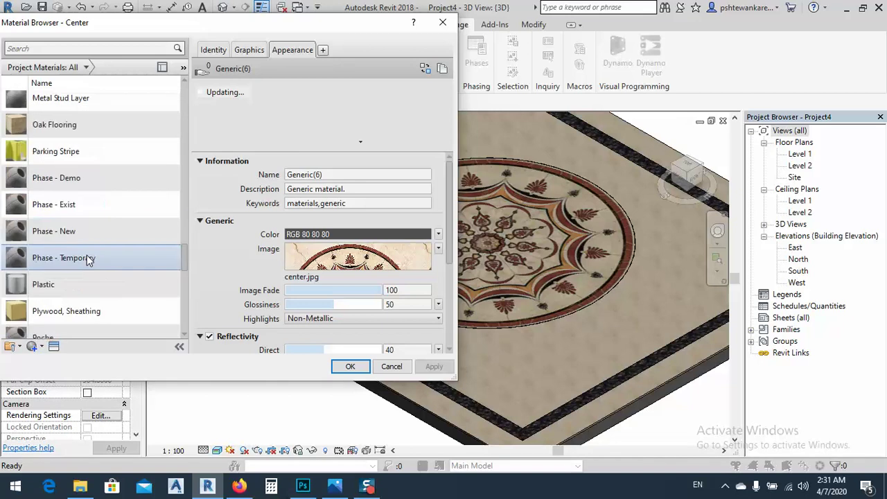
scroll(85, 251, up, 5)
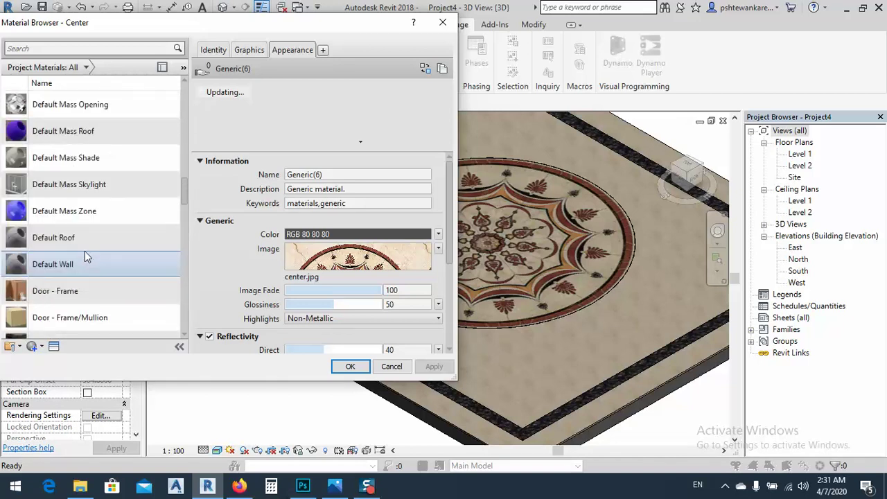
click(77, 46)
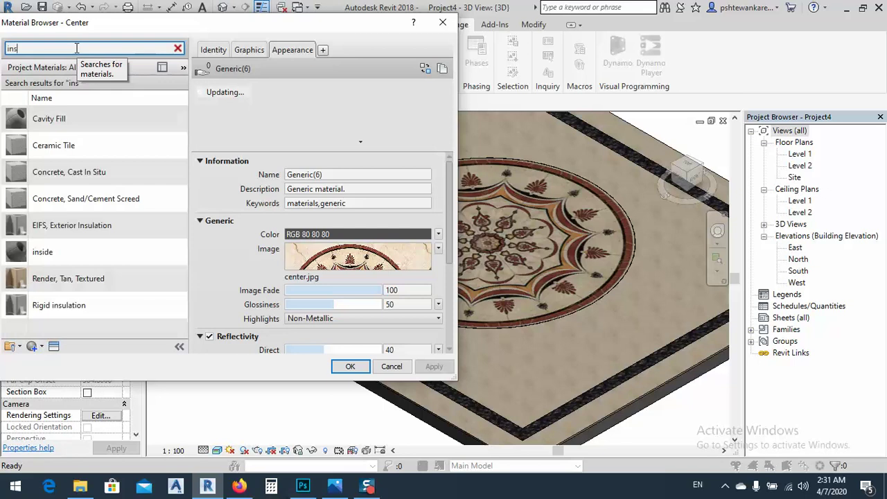
click(56, 252)
Step: Set the inside material's marble texture sample size to 0.60 m in width and height, and apply it to the floor
click(339, 257)
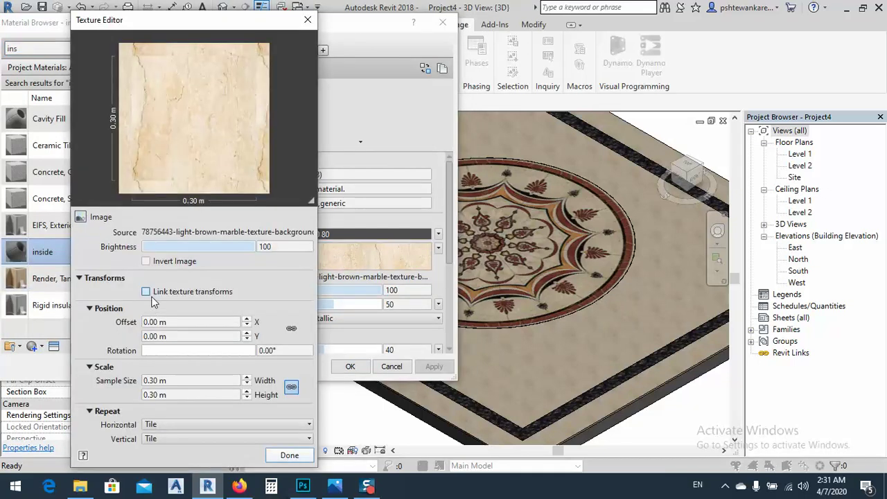
click(184, 381)
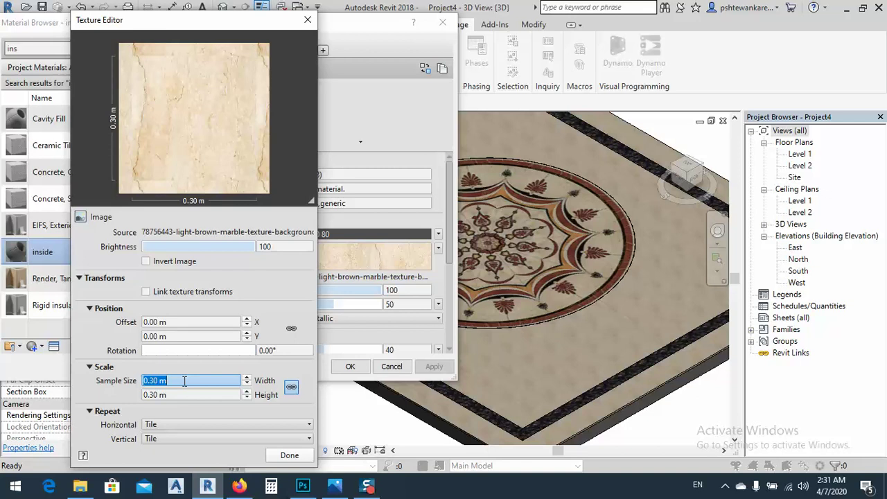
text(0.6)
key(Tab)
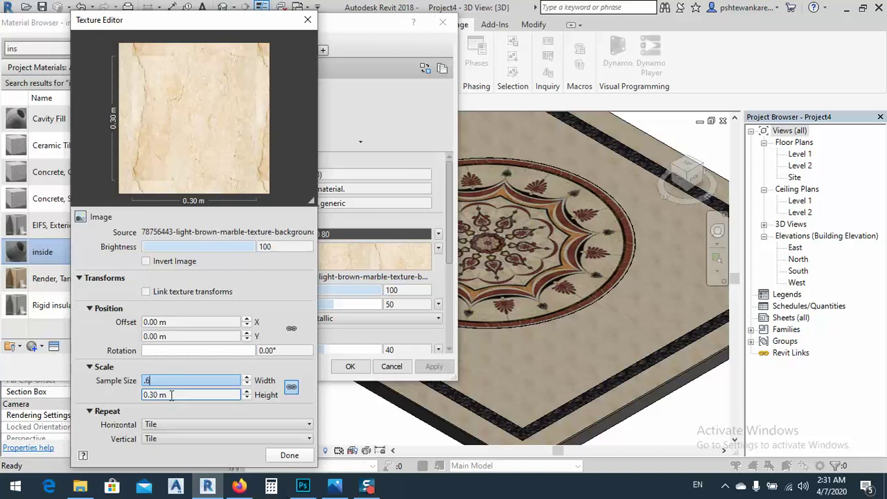
click(288, 455)
click(432, 367)
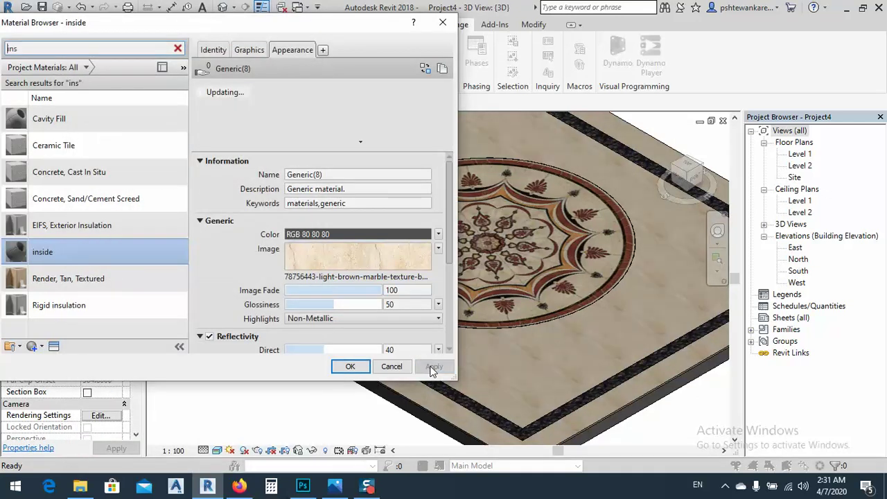
Step: Set the inside marble texture's sample width and height to 0.80 m and confirm the material change
click(345, 261)
click(184, 383)
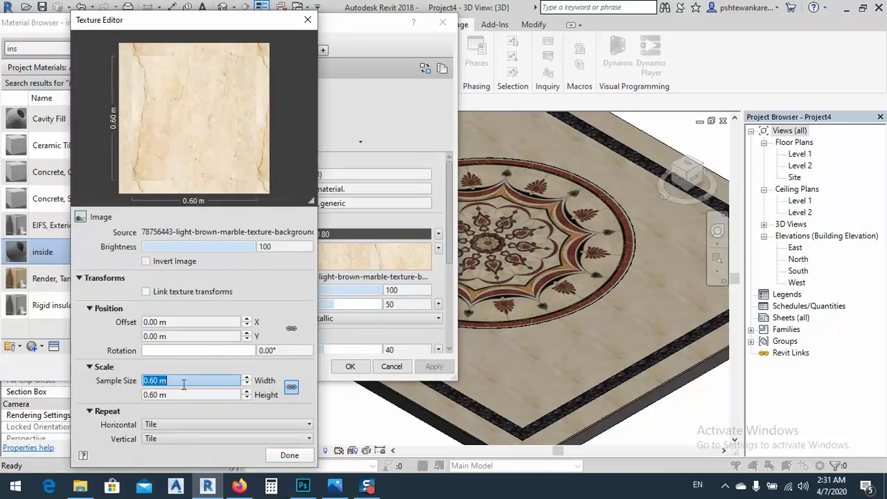
key(BackSpace)
text(.8)
key(Tab)
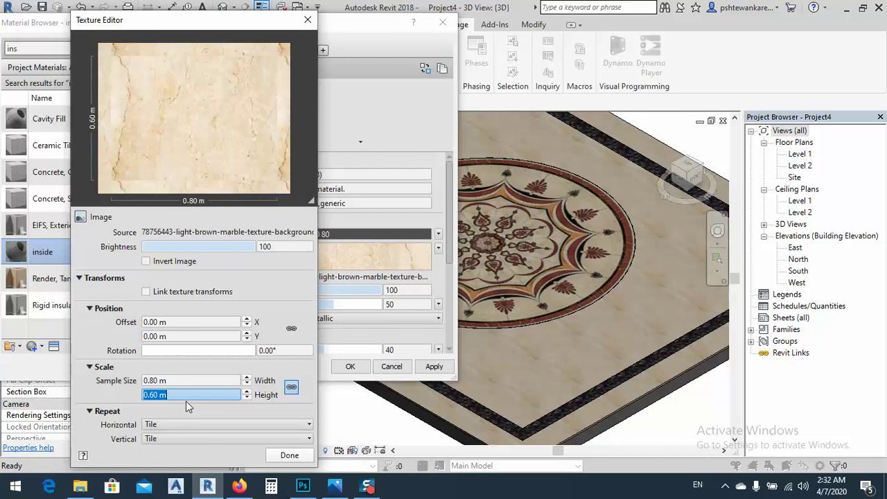
key(BackSpace)
text(.8)
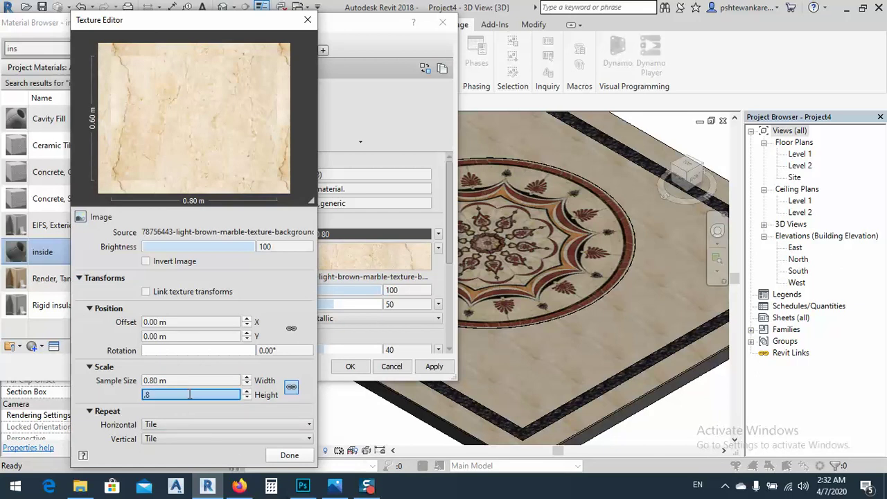
key(Tab)
click(290, 455)
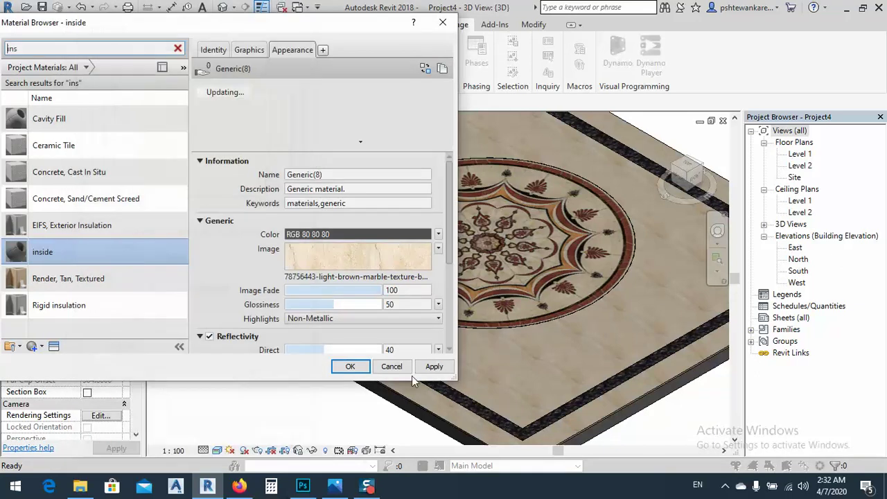
click(350, 365)
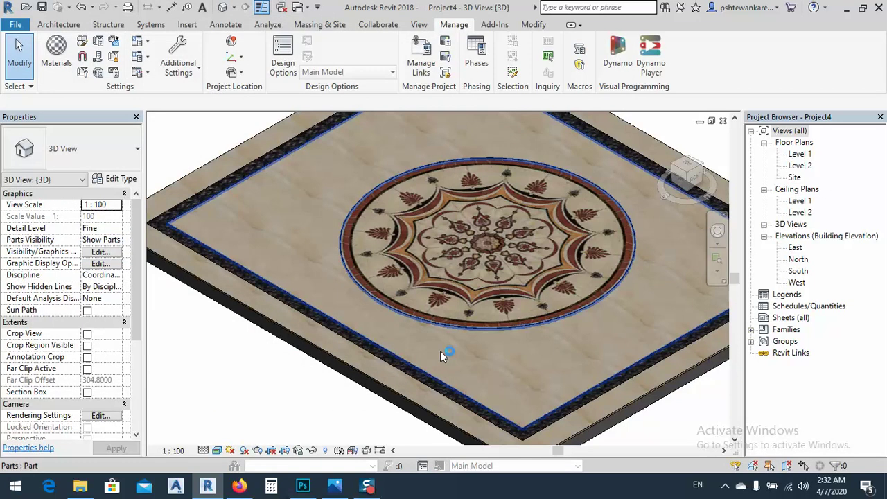
Step: Examine the marble pattern scale of the field and the dark border strip near the floor's front corner in the 3D view
scroll(407, 338, down, 4)
scroll(434, 370, up, 8)
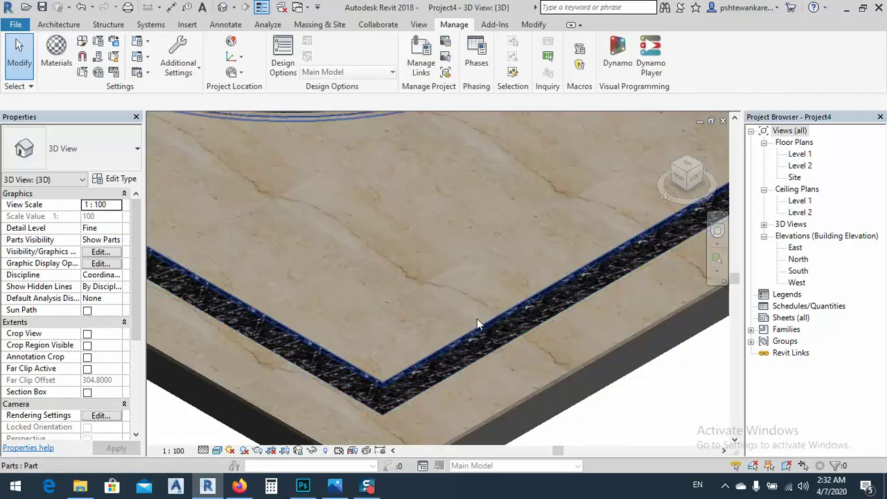
scroll(476, 324, up, 2)
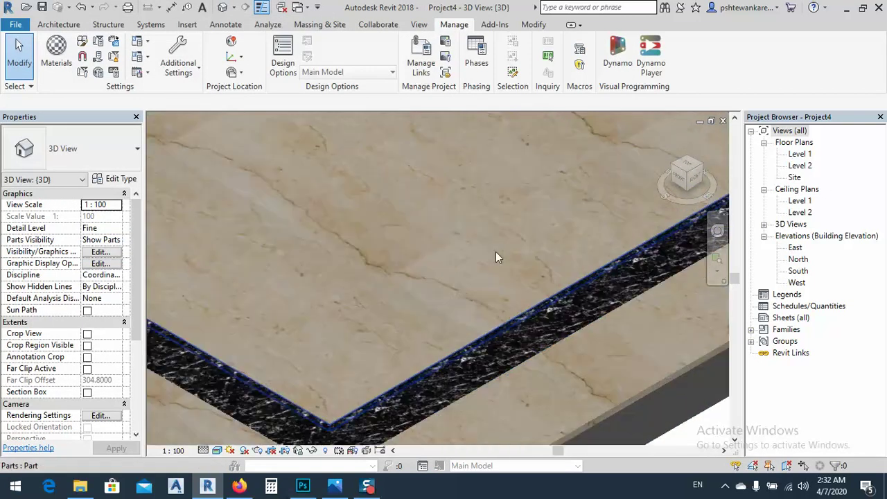
click(499, 355)
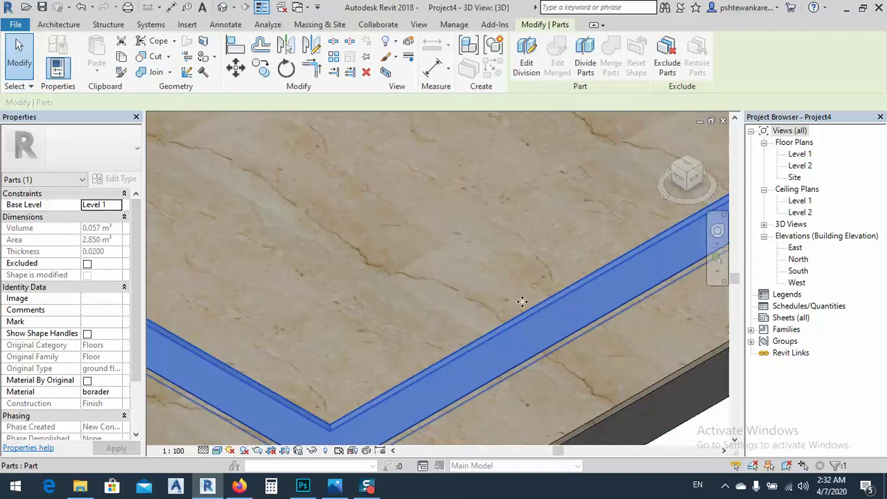
scroll(523, 301, down, 2)
click(641, 424)
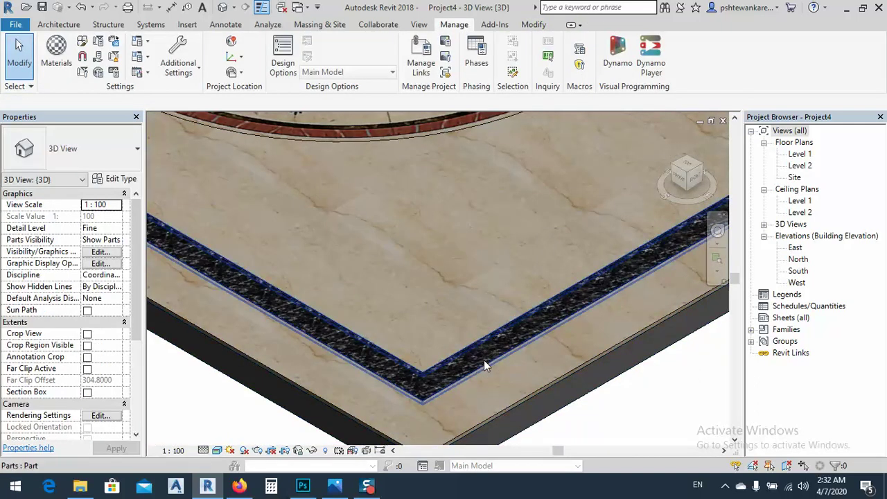
scroll(484, 366, down, 5)
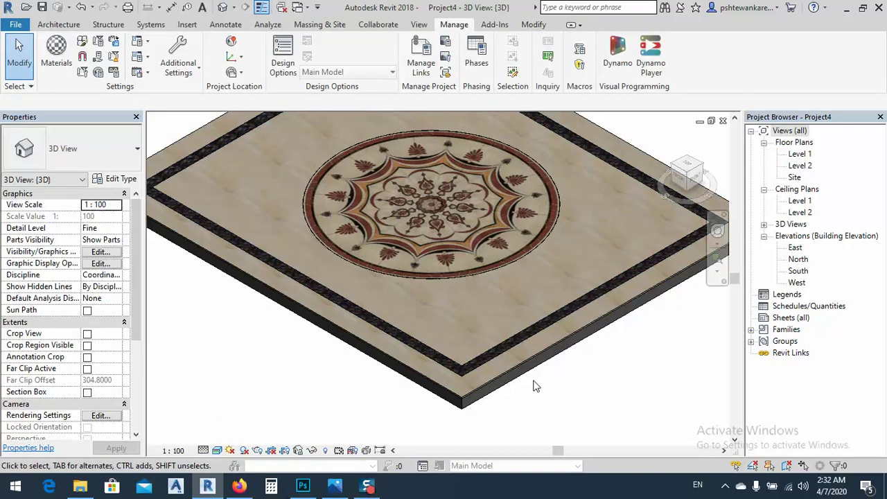
scroll(471, 371, up, 5)
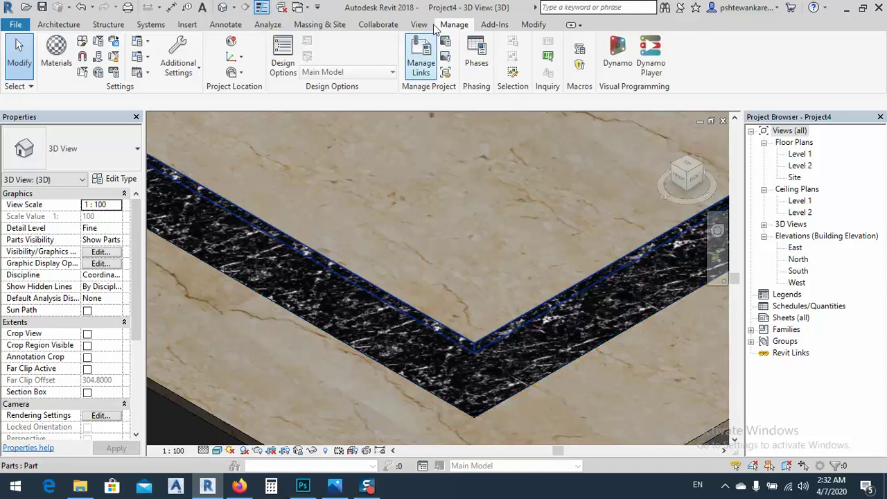
Step: Search the project materials for "bor" and show the appearance settings of the borader material
click(56, 50)
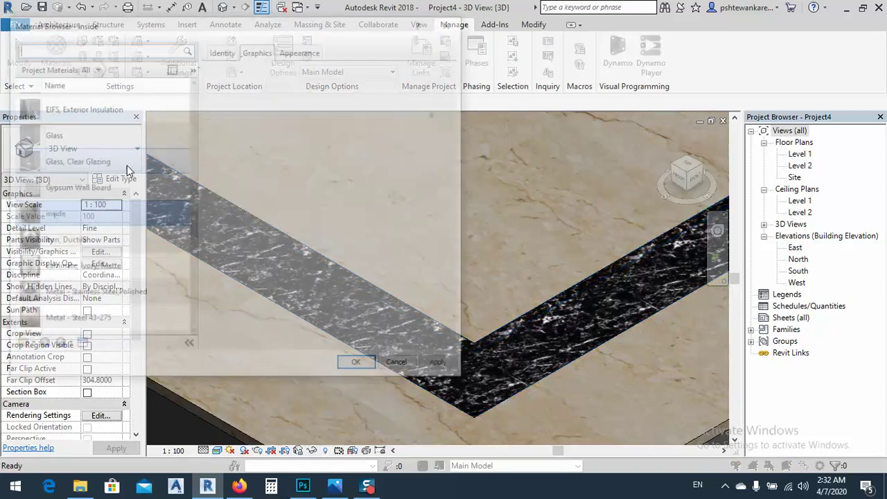
scroll(90, 219, down, 4)
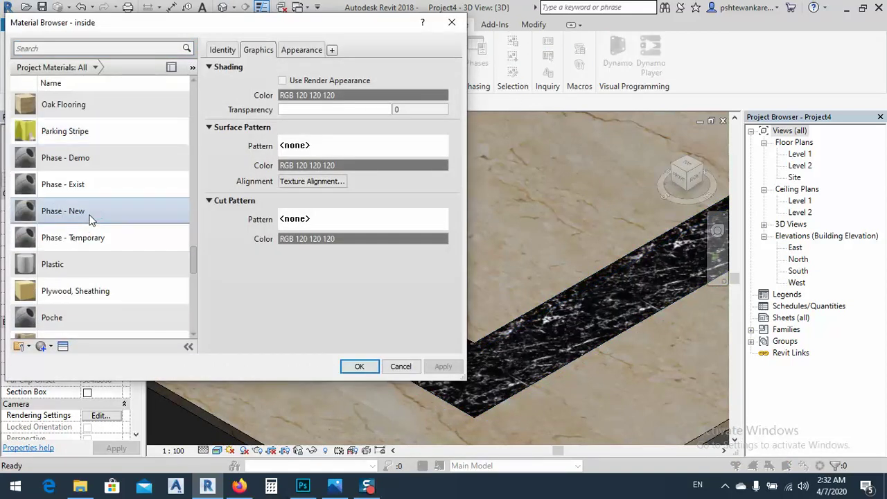
click(69, 50)
text(b)
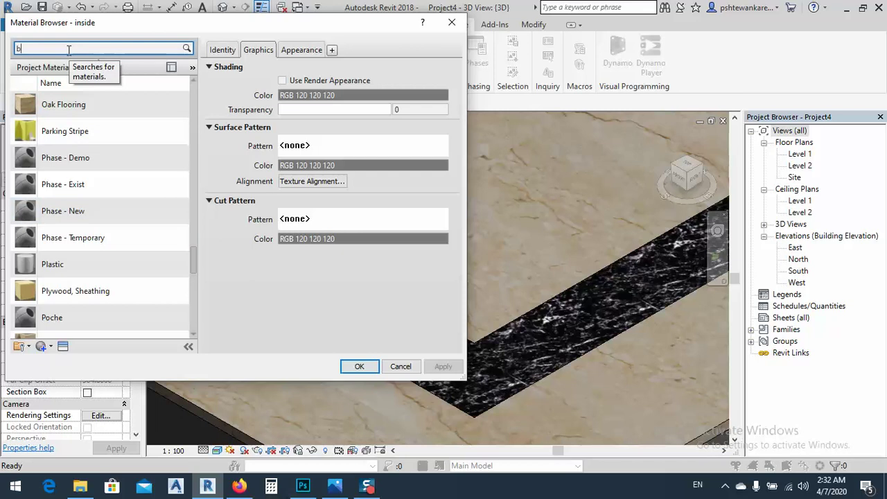
text(oa)
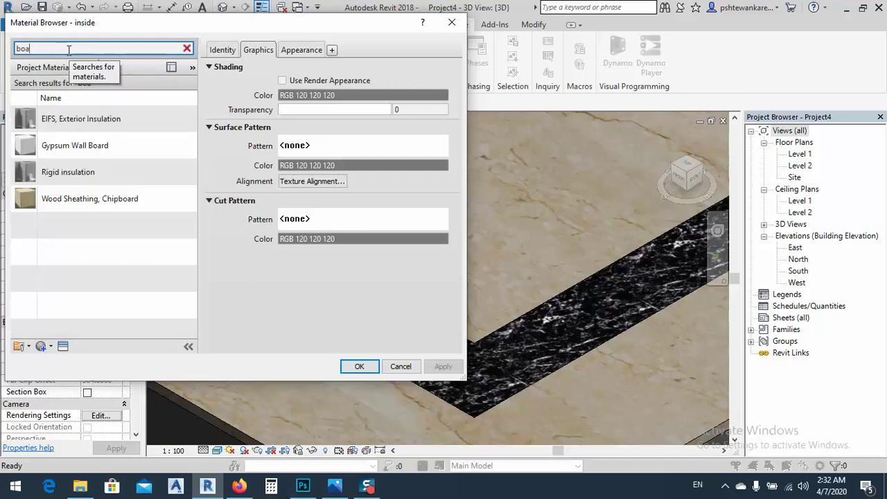
click(81, 110)
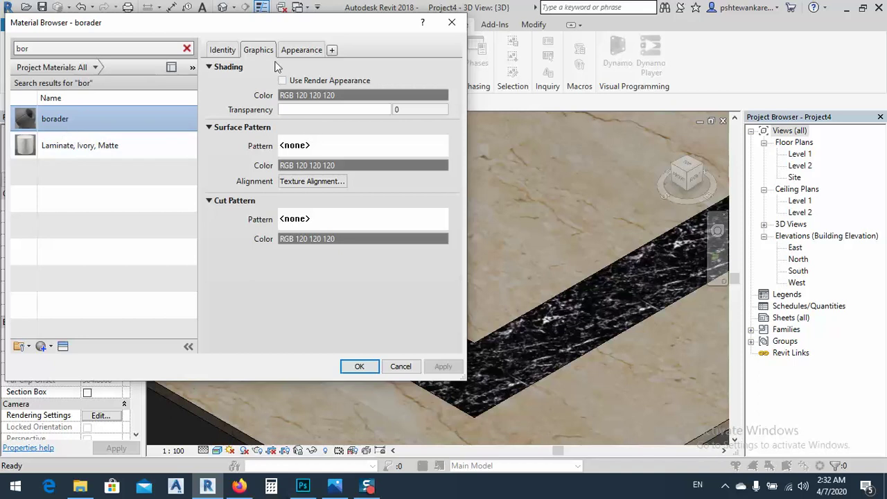
click(296, 52)
Step: Set the borader material's black marble texture sample size to 0.60 m in width and height, and confirm the material change
click(353, 256)
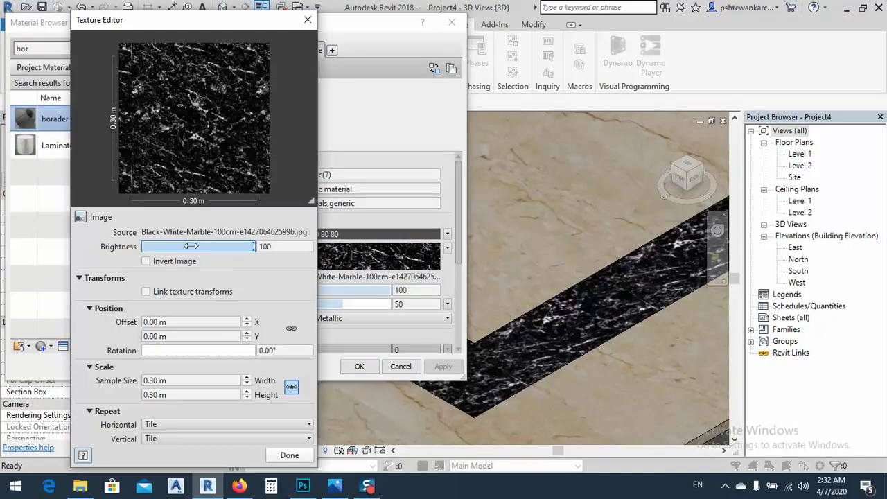
click(183, 381)
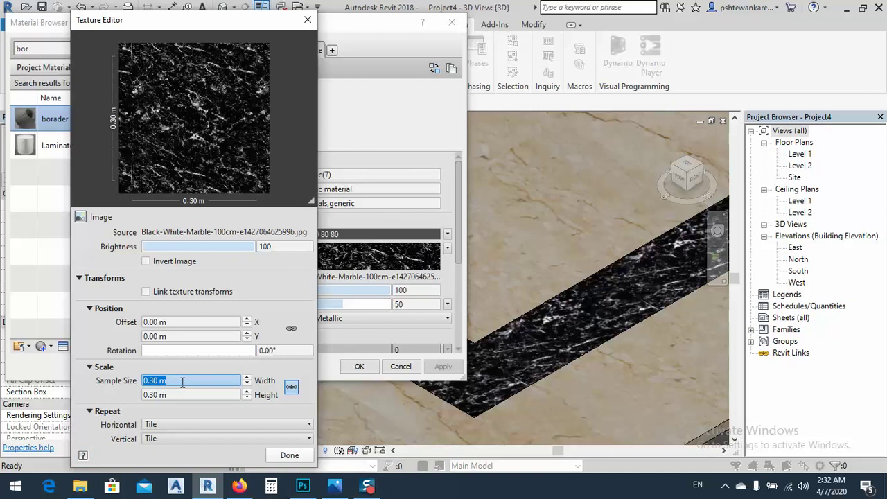
text(.6)
key(Return)
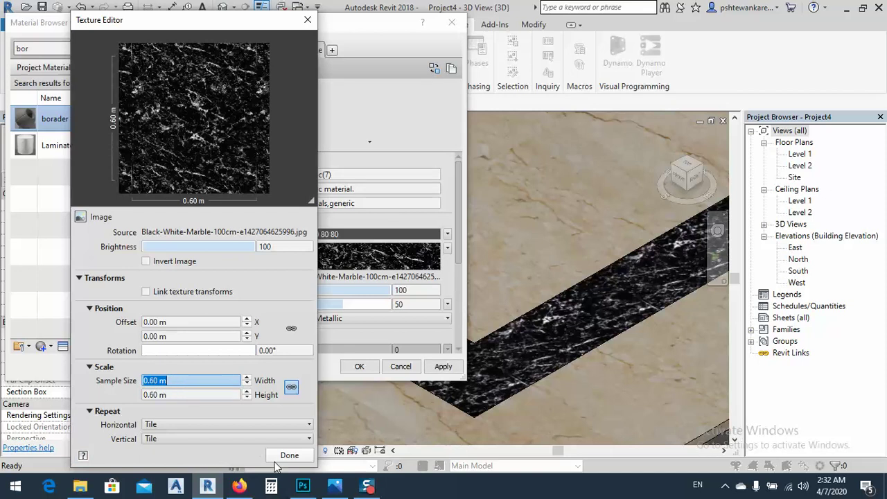
click(288, 455)
click(442, 366)
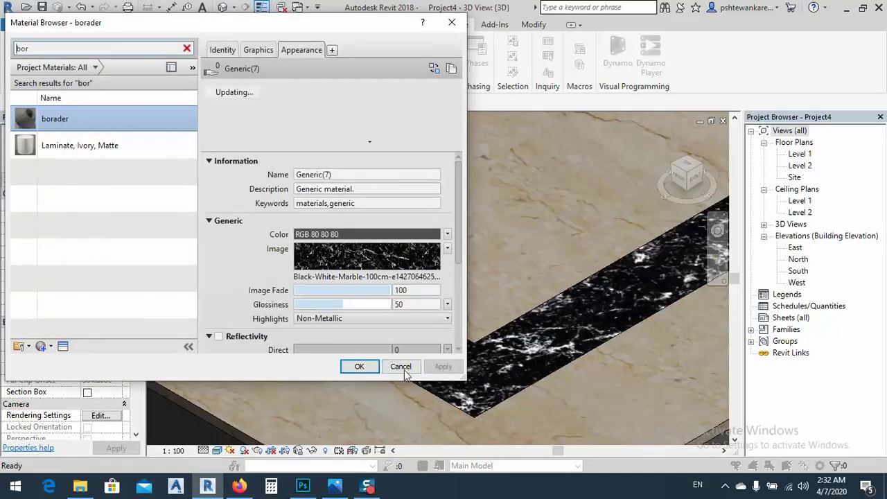
click(360, 367)
scroll(373, 374, down, 5)
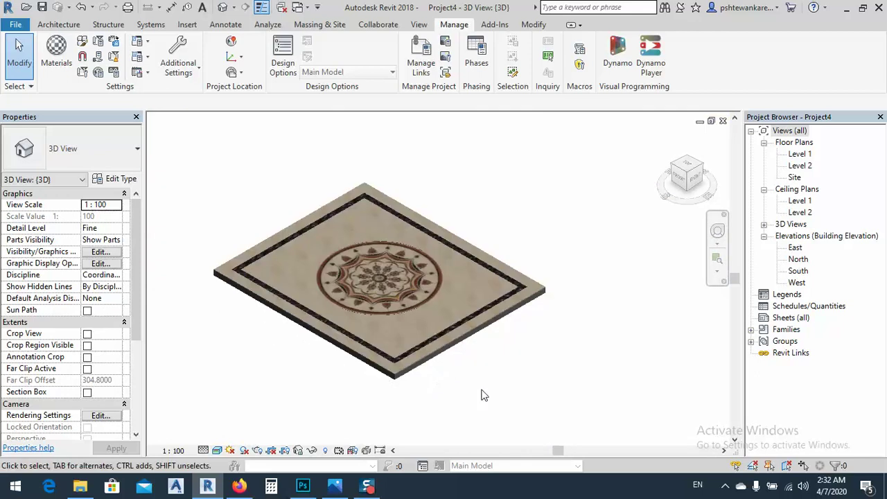
scroll(396, 321, up, 5)
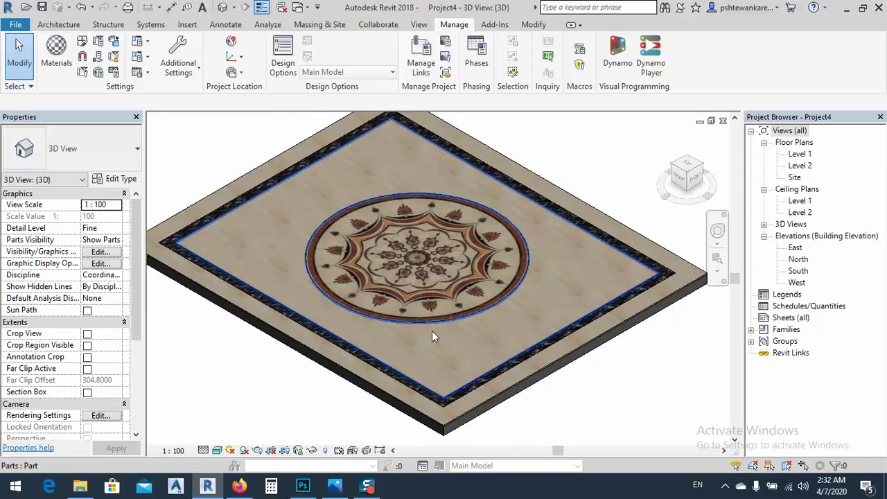
Step: Start a new wall of the Generic - 200mm type with the 3D view oriented to the top, north up
scroll(431, 330, down, 2)
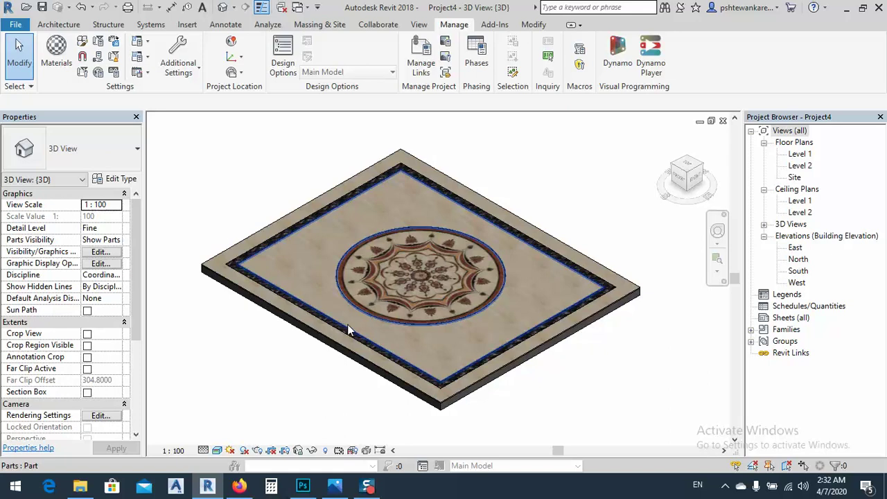
click(689, 168)
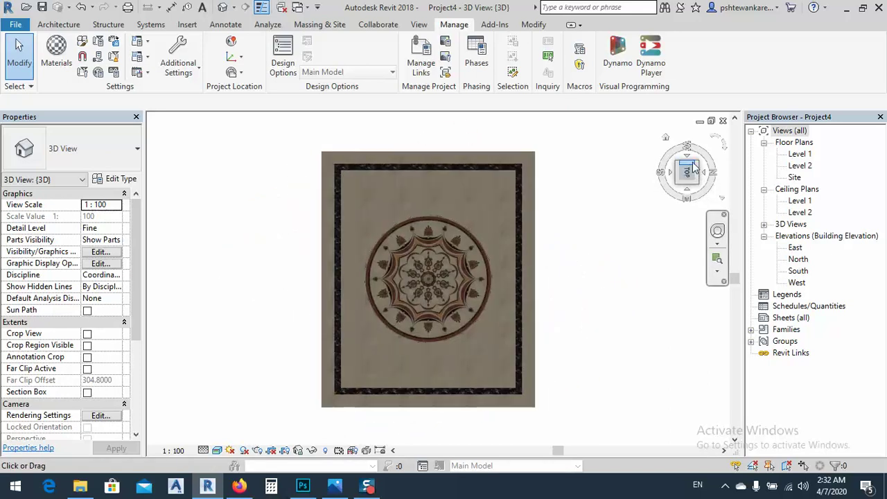
click(717, 142)
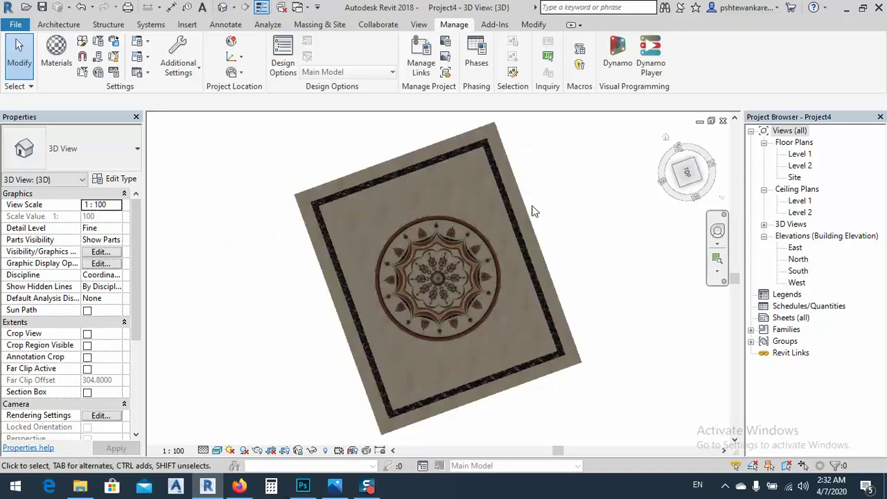
click(59, 24)
click(54, 48)
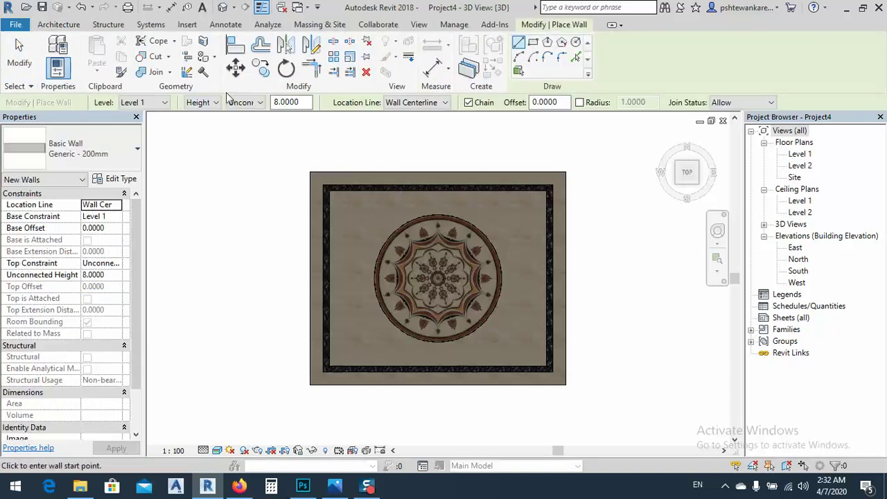
click(89, 151)
scroll(89, 272, down, 2)
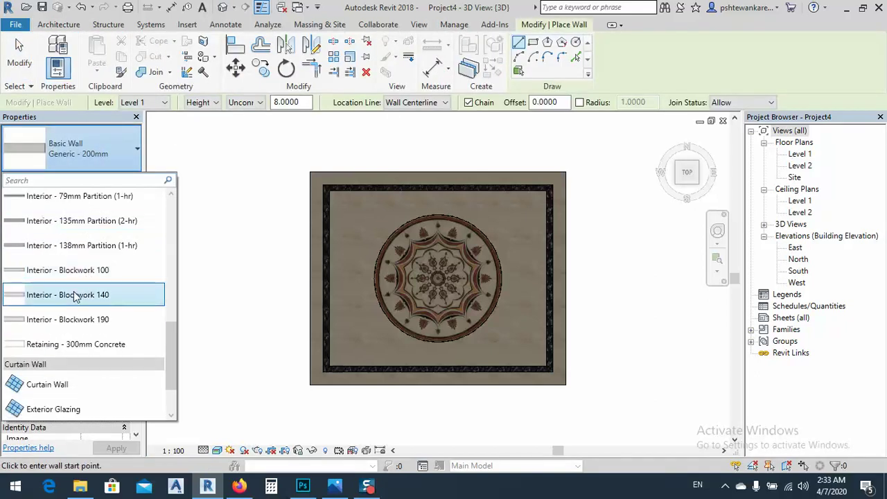
scroll(76, 291, up, 5)
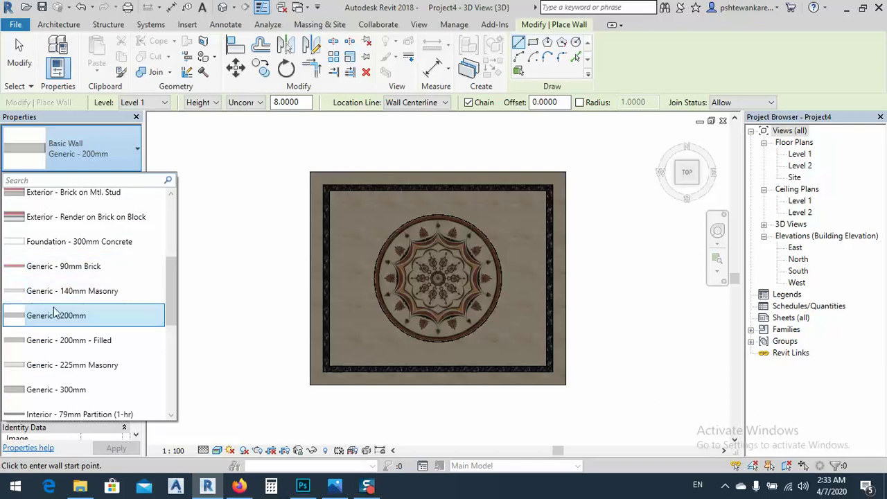
click(55, 320)
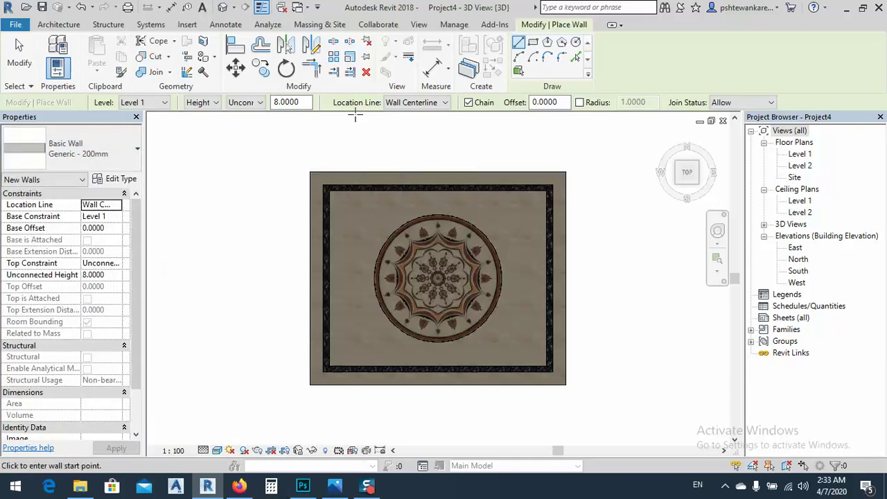
Step: Draw rectangular walls along the floor's outer edges, up to Level 2, with the location line at Core Face: Exterior
click(251, 102)
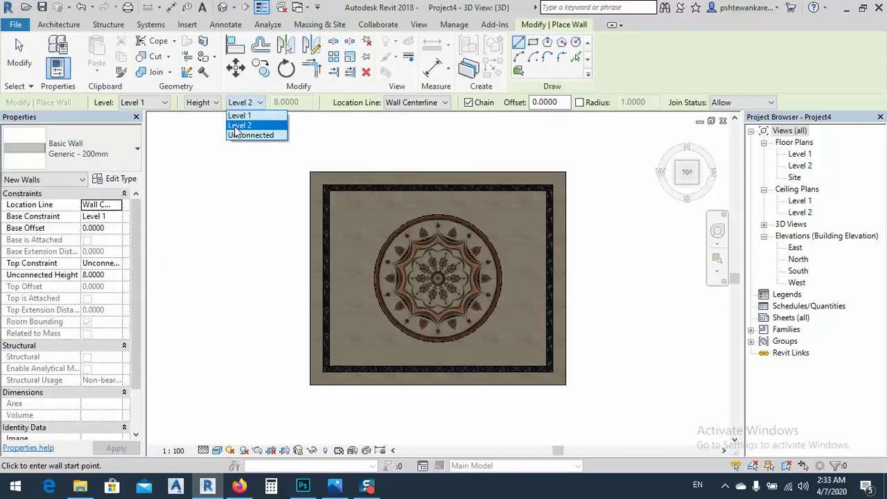
click(239, 125)
click(410, 103)
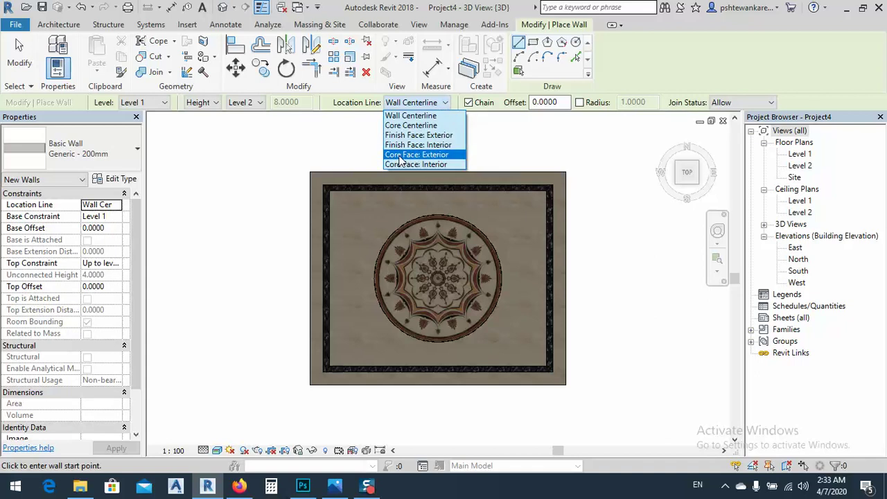
click(414, 155)
click(533, 42)
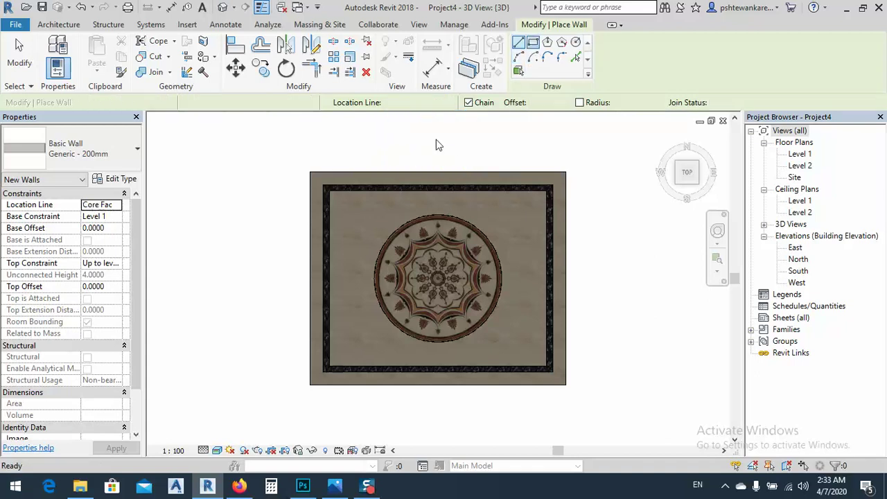
click(312, 173)
click(565, 385)
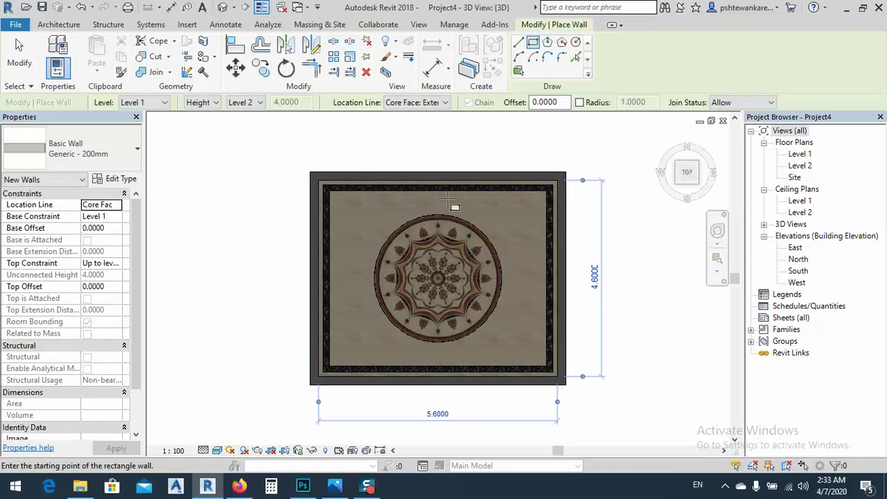
Step: Place an M_Window-Casement-Double 1400 x 1800mm window in the Level 1 plan's north wall, about 1.2 m from the west wall's inner face
click(58, 24)
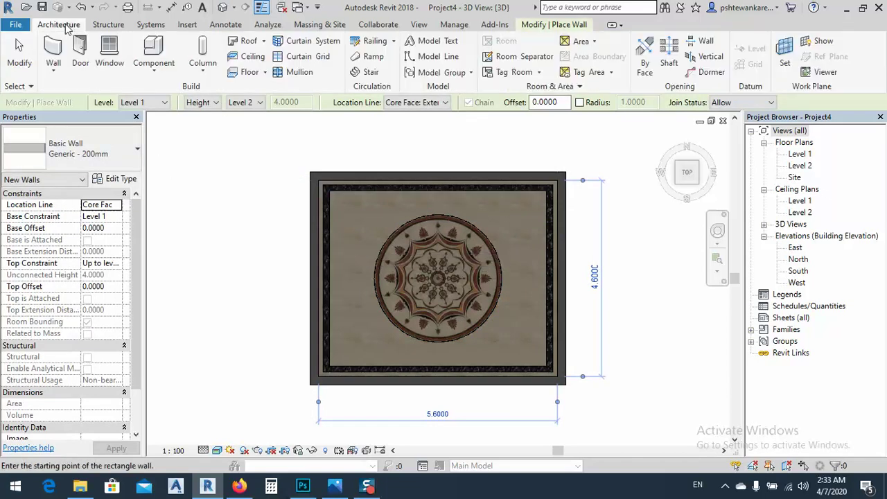
click(109, 52)
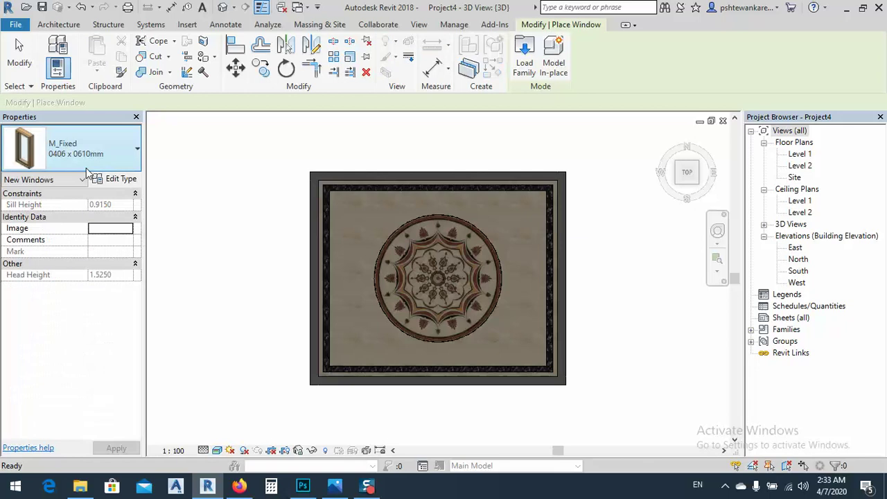
click(69, 158)
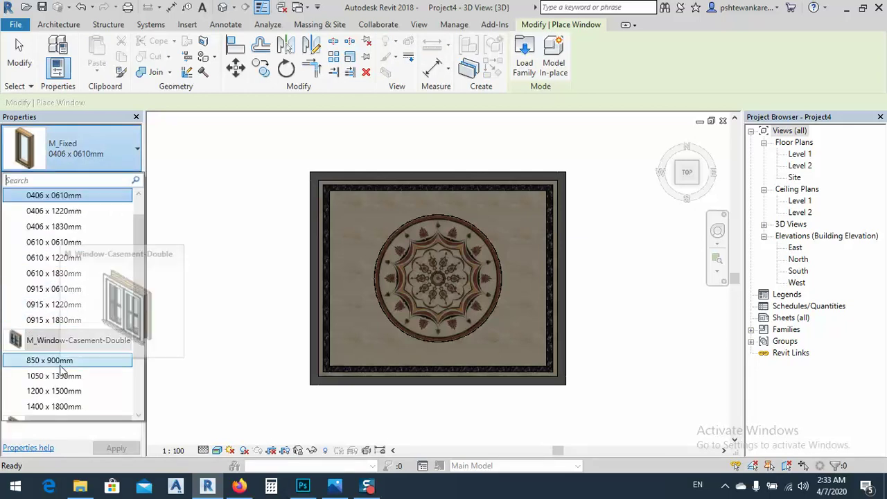
click(65, 406)
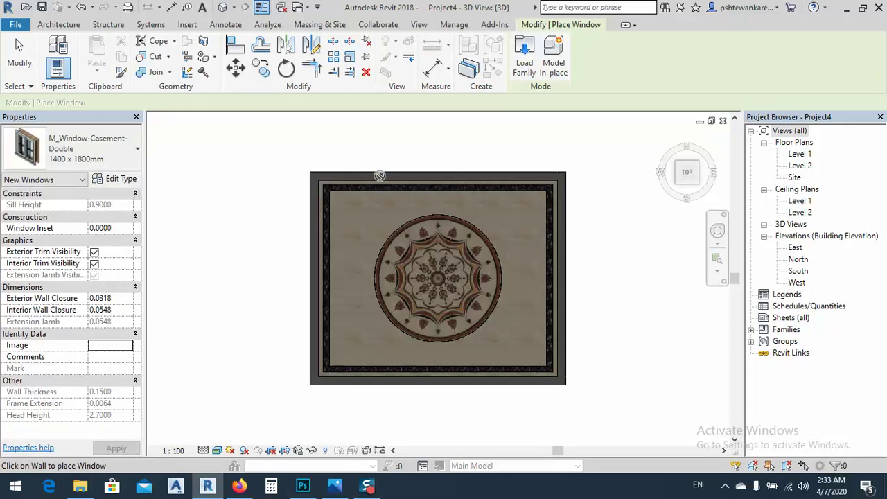
double_click(800, 154)
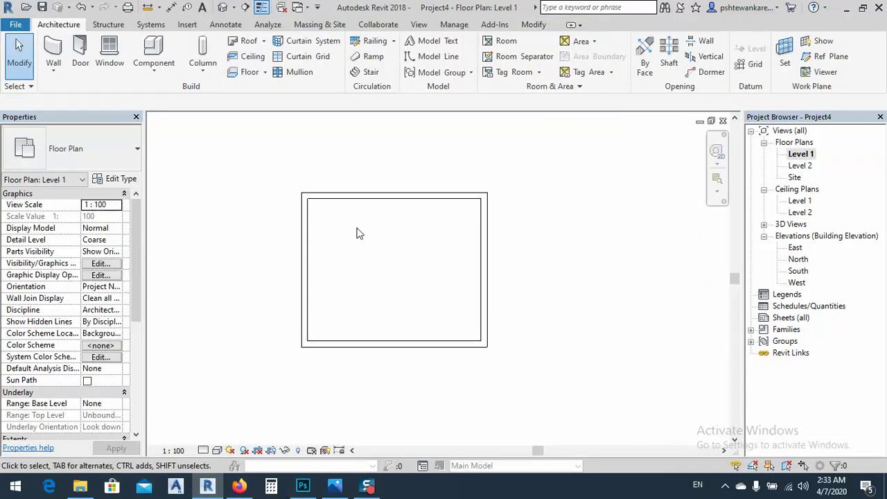
click(109, 57)
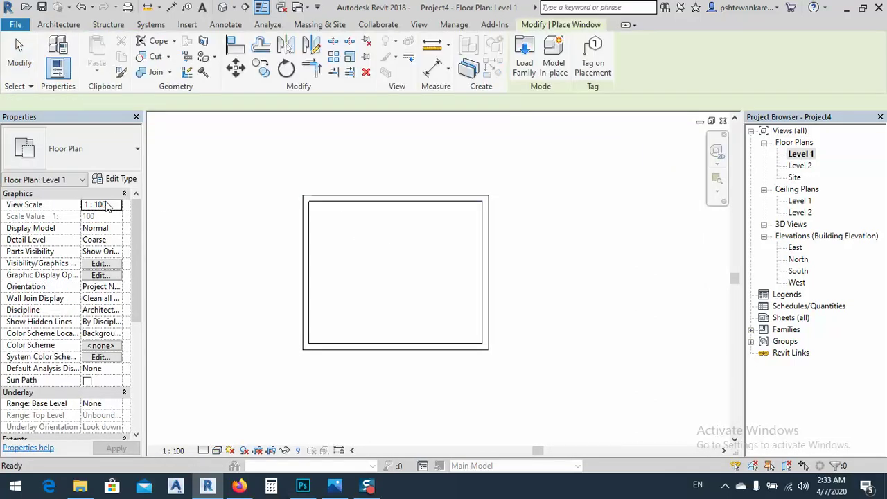
click(72, 151)
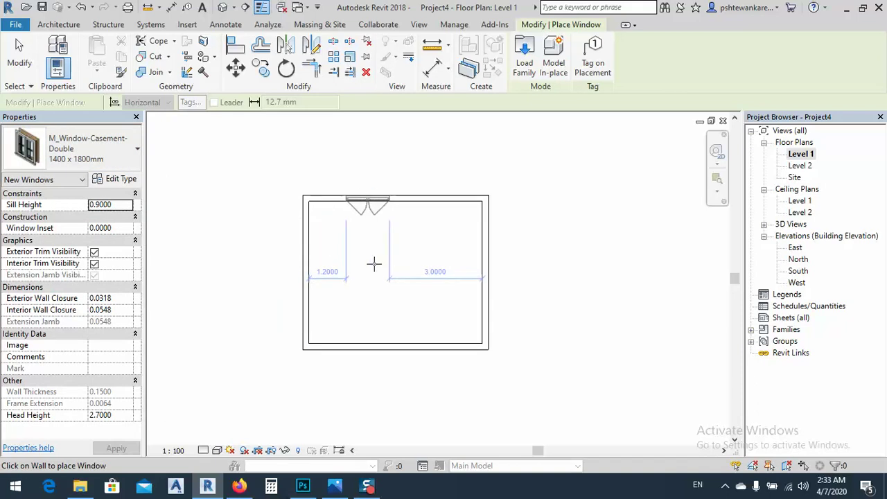
click(369, 206)
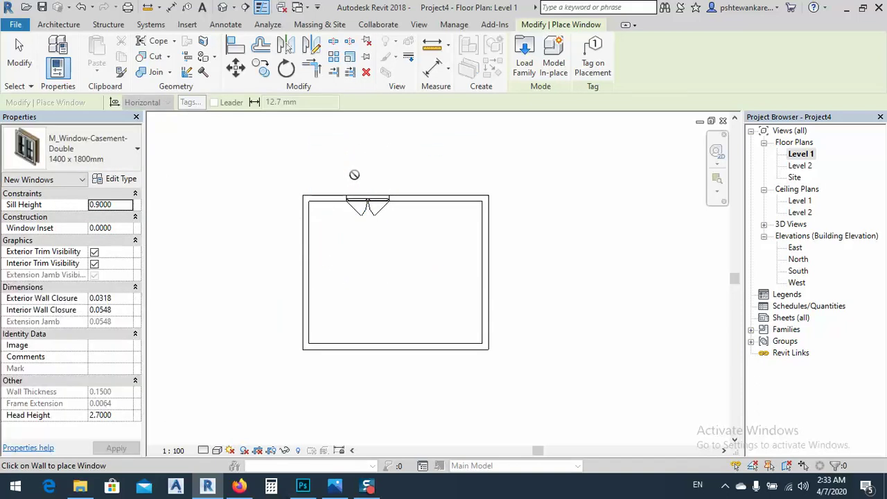
key(Escape)
key(Escape)
Step: Set the casement window type's width to 2.2 m and apply the change
click(367, 208)
click(129, 179)
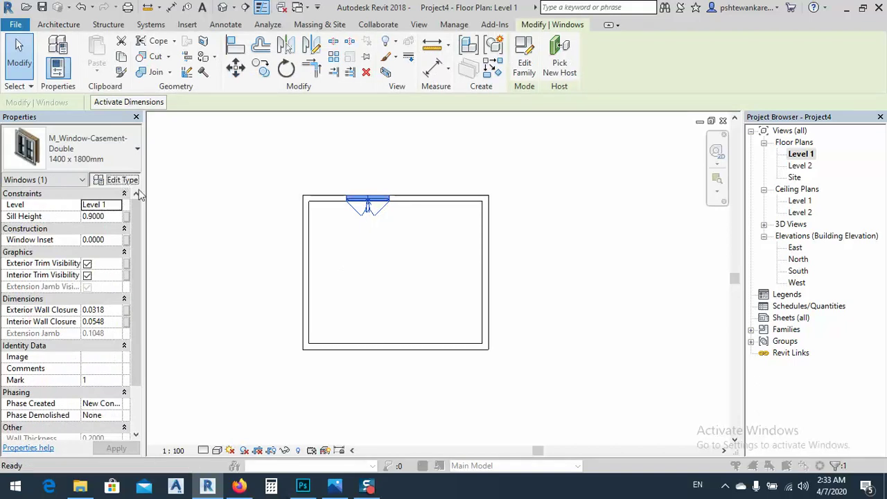
click(178, 347)
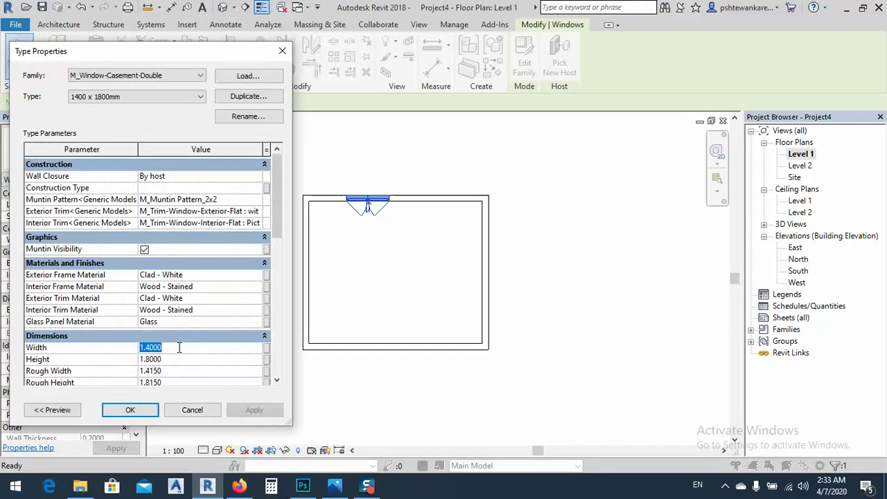
text(2.)
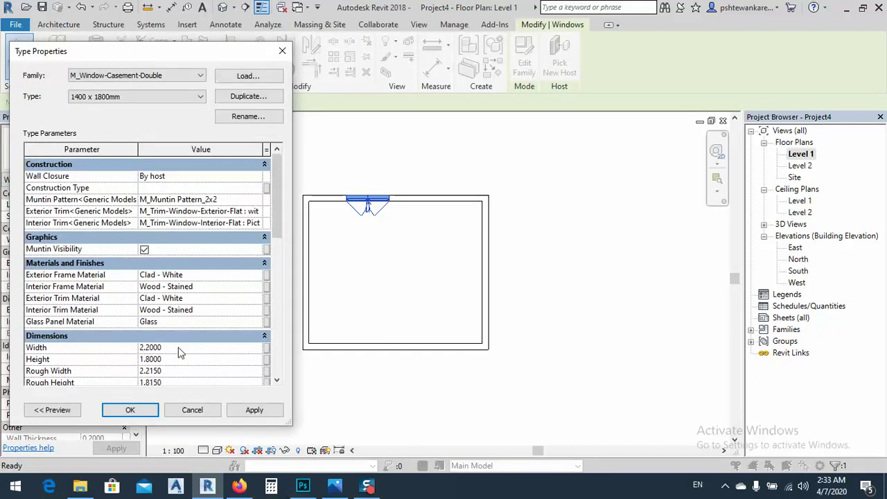
click(255, 409)
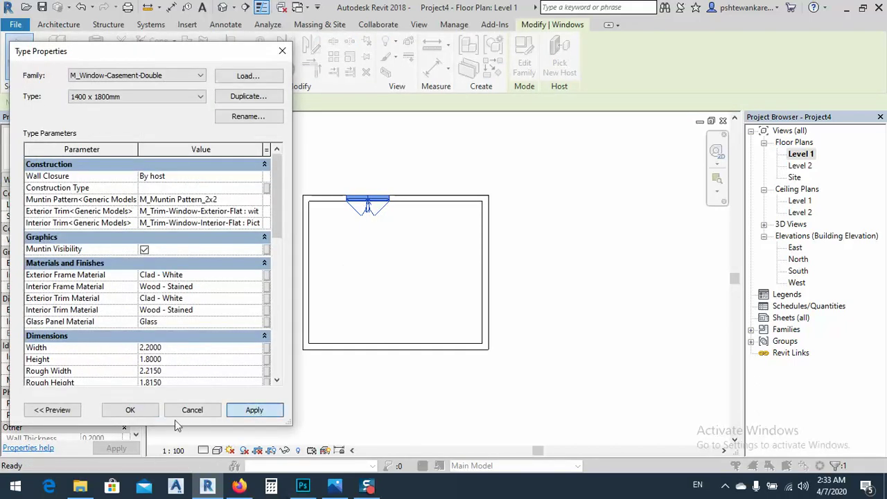
click(132, 409)
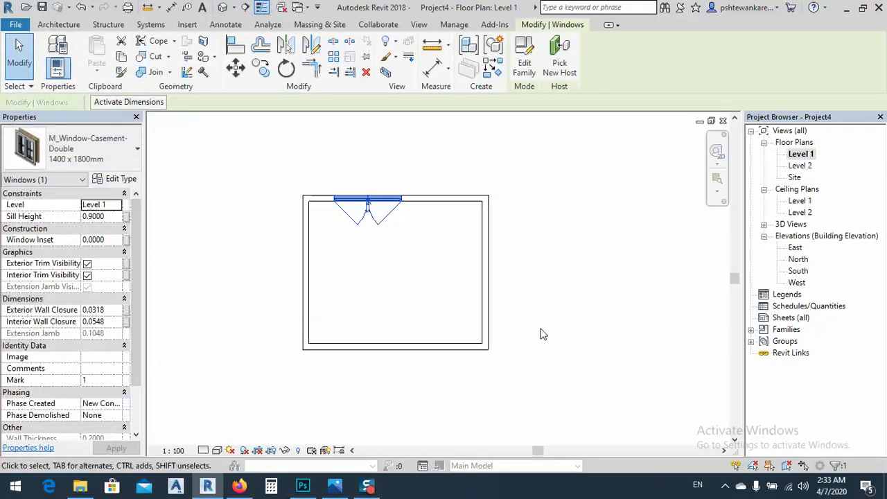
Step: Place an M_Single-Flush 0915 x 2134mm door in the east wall, about 0.2 m from the south corner, with its swing flipped
click(59, 24)
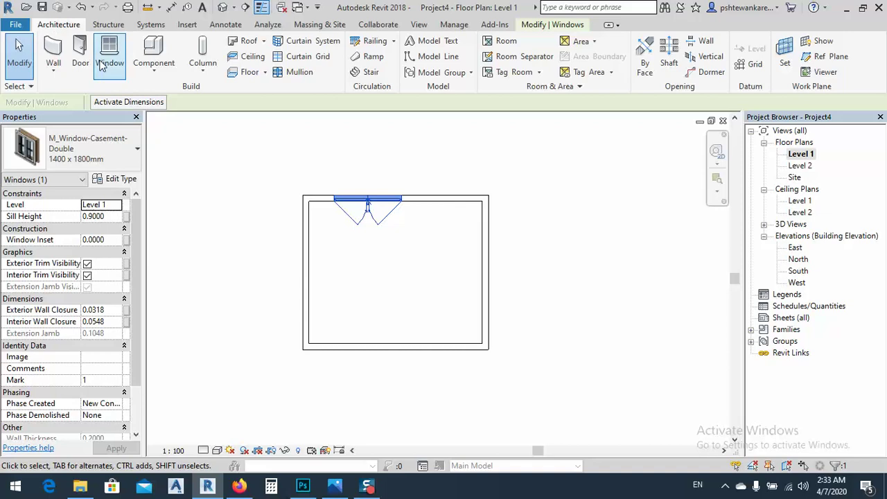
click(54, 52)
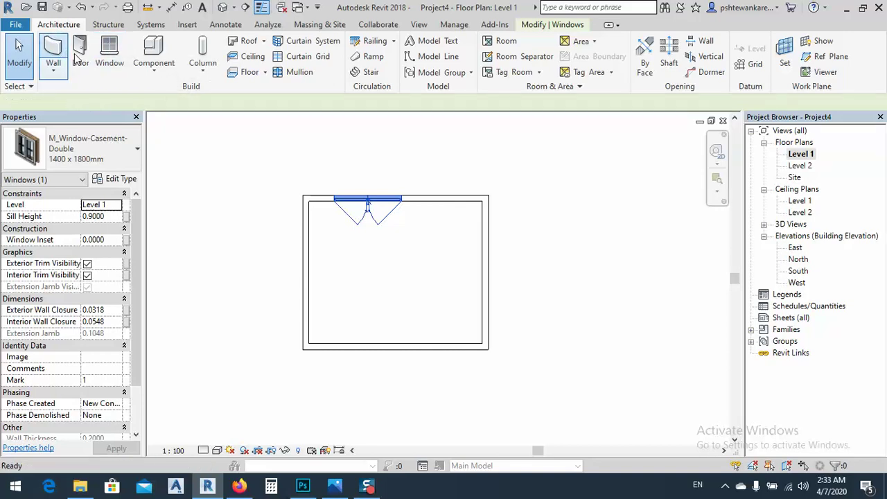
click(46, 26)
click(80, 54)
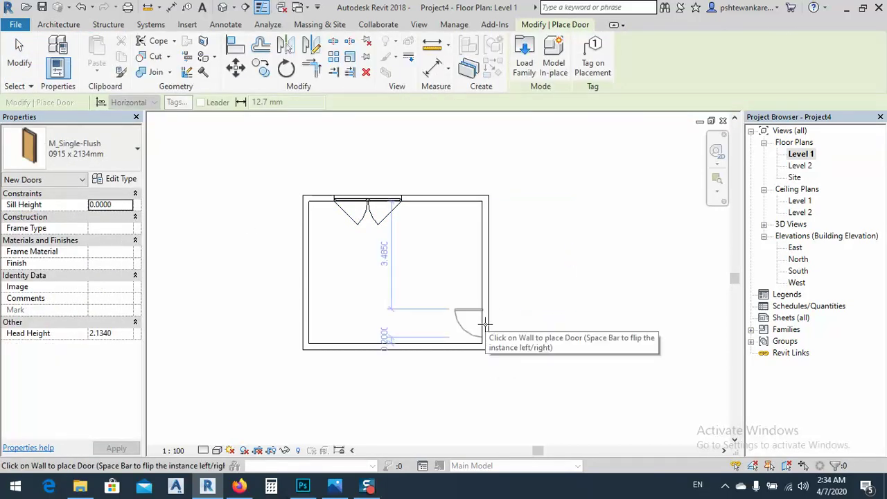
key(space)
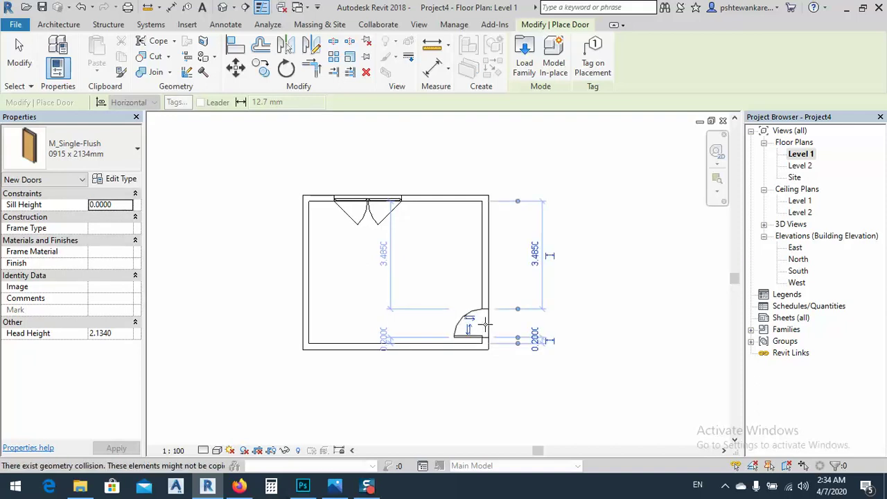
click(478, 323)
key(Escape)
key(Escape)
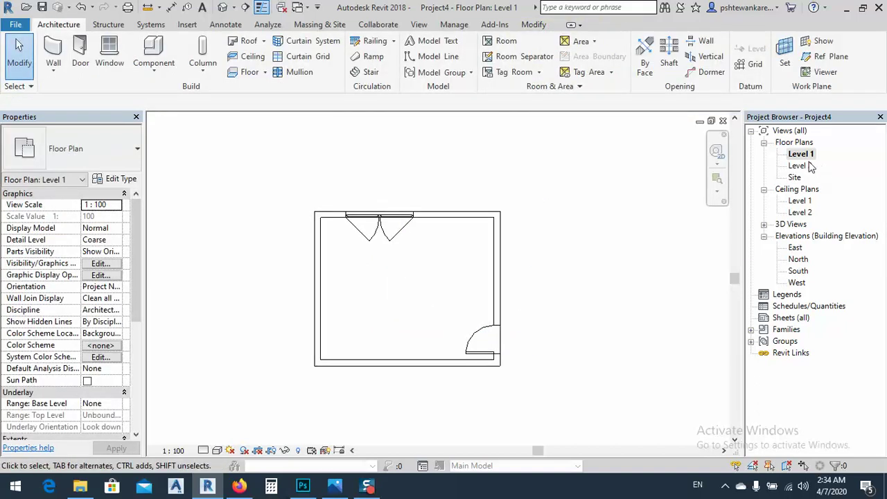
Step: Create a rectangular Generic 150mm floor on Level 2 along the walls' outer edges and attach the walls to its bottom
double_click(800, 165)
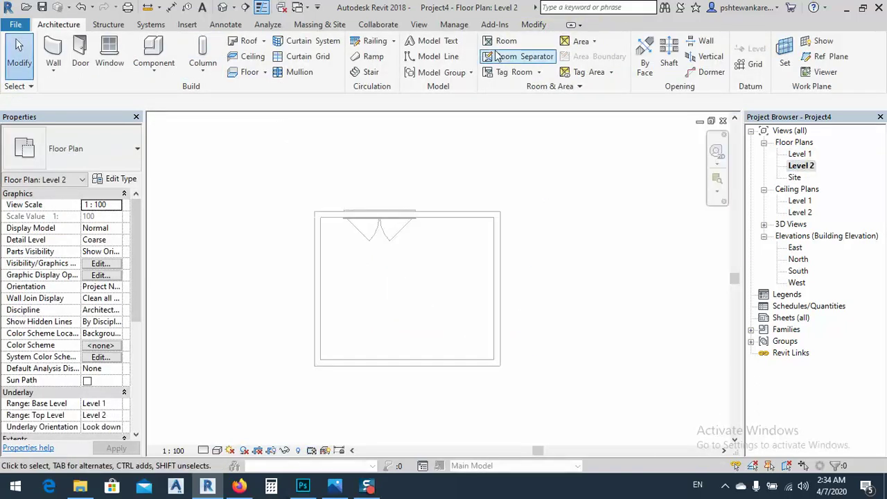
click(237, 72)
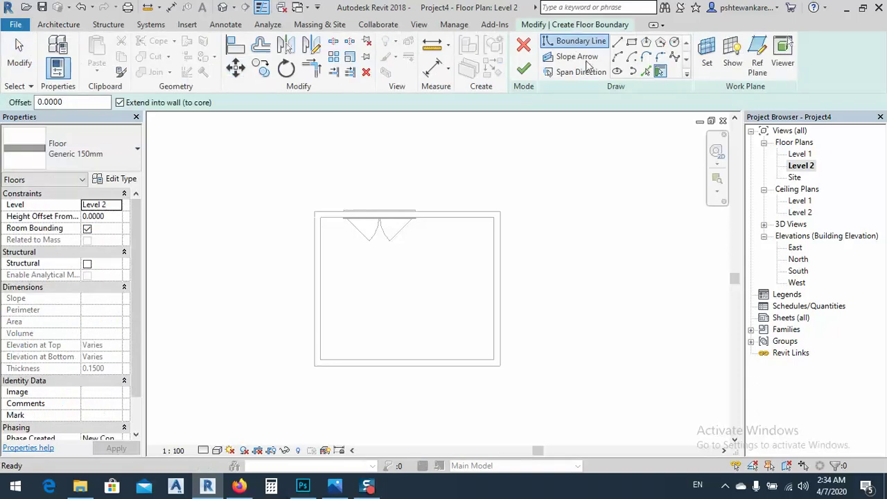
click(631, 42)
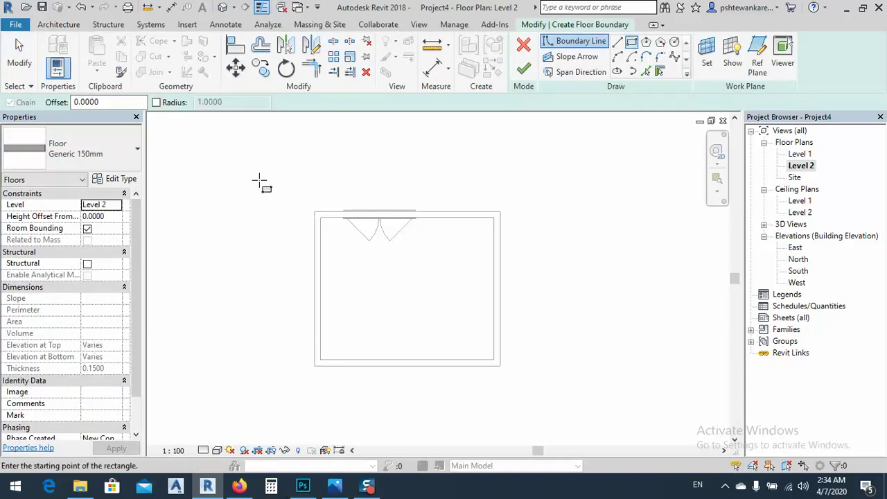
click(326, 220)
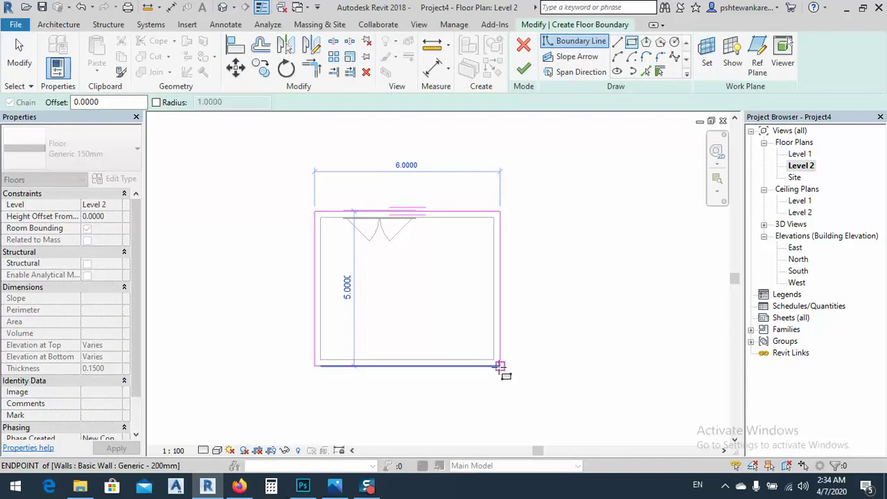
click(499, 368)
click(523, 69)
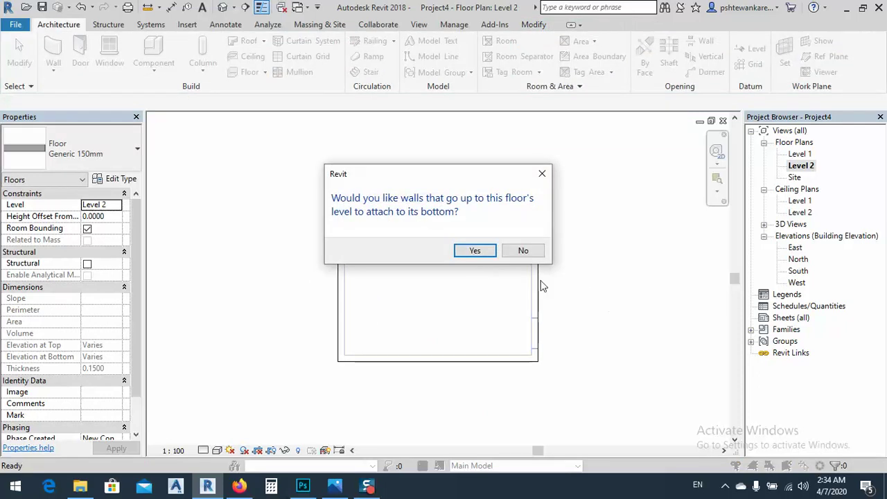
click(493, 253)
click(589, 231)
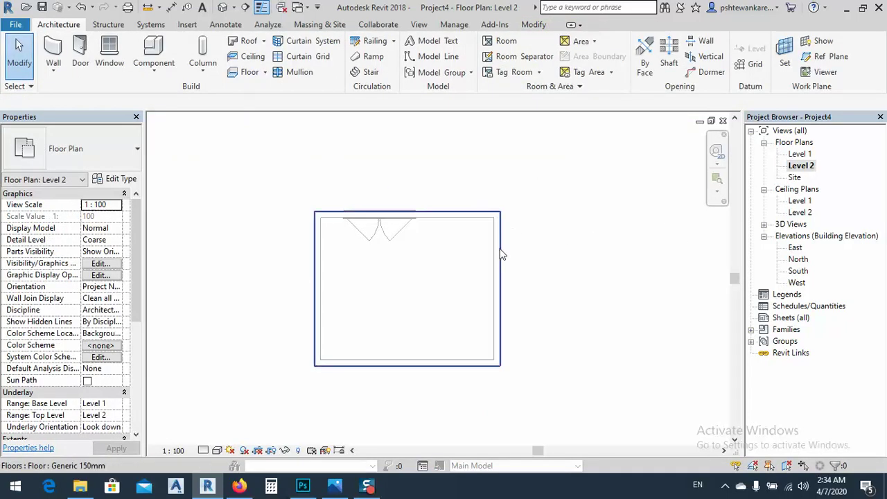
Step: Place a perspective camera in the Level 2 plan inside the room's northeast corner, aimed past the southwest corner
click(233, 8)
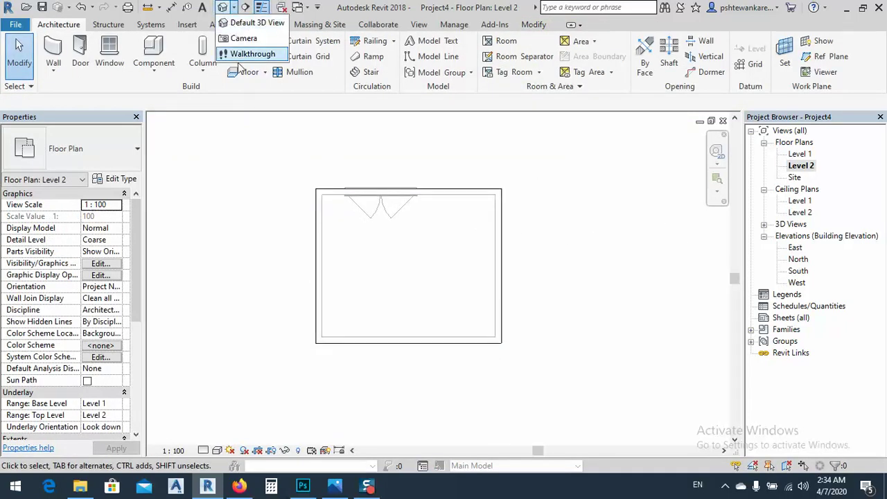
click(243, 38)
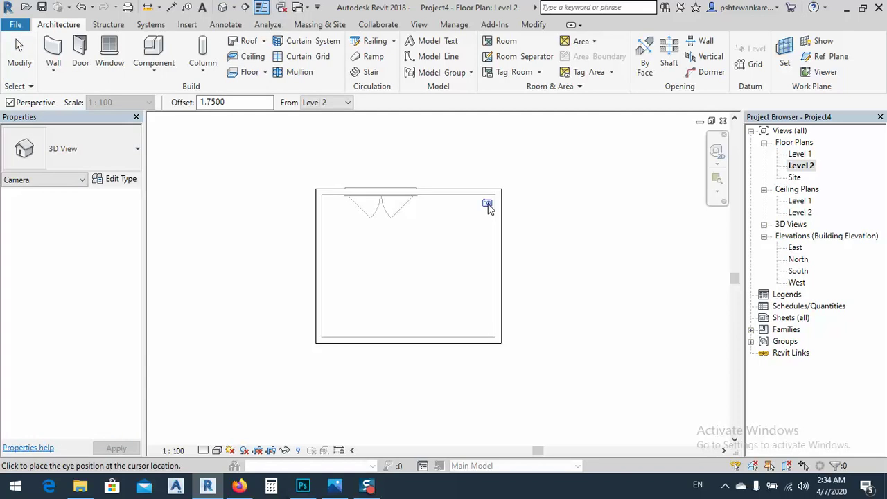
click(486, 208)
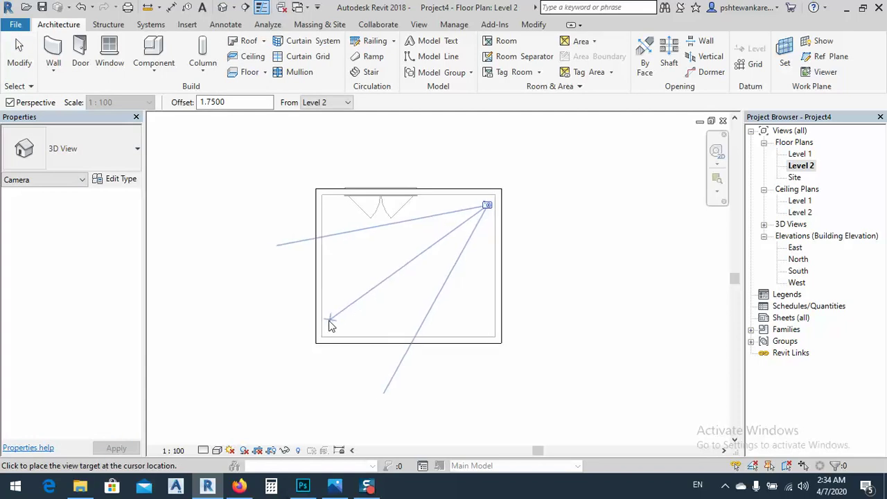
click(299, 352)
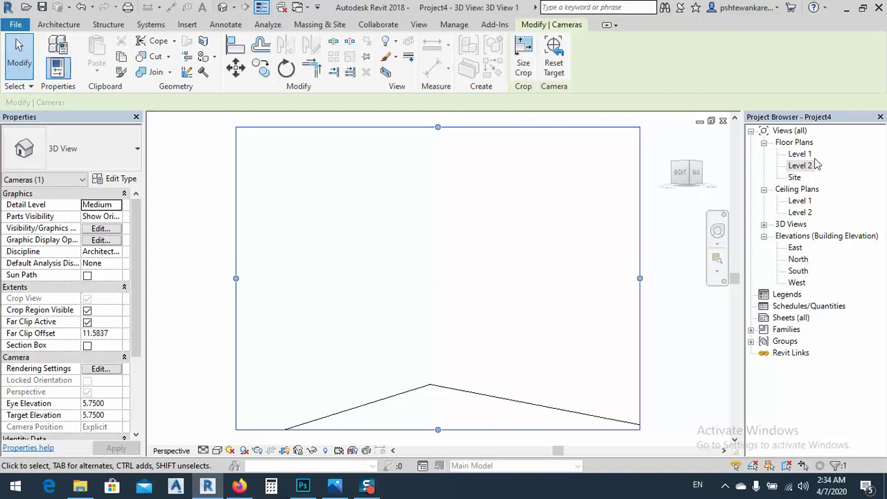
Step: Place an M_Desk 1525 x 762mm on Level 1, rotated 90°, about 0.75 m from the west wall and 1.73 m from the north wall
click(800, 166)
double_click(799, 154)
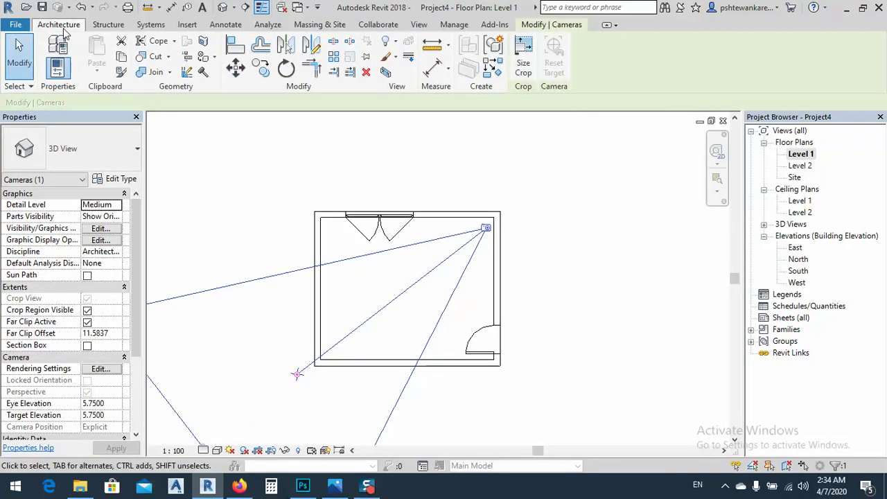
click(59, 25)
click(154, 70)
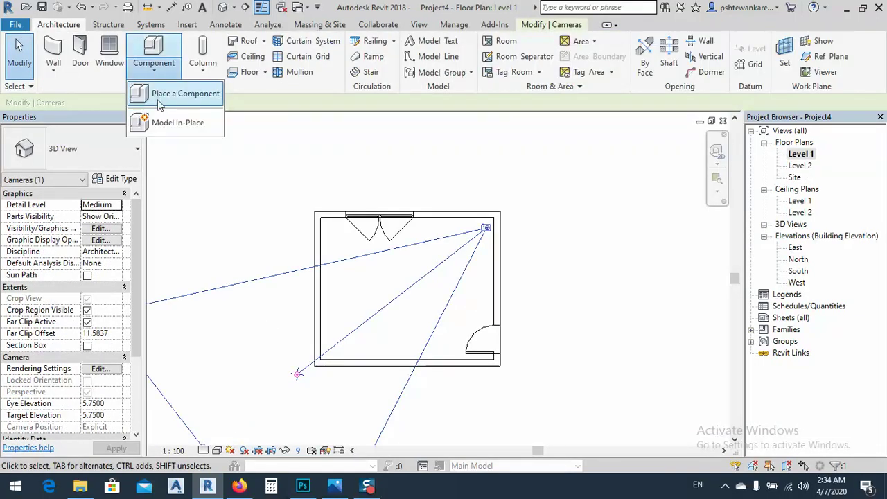
click(182, 94)
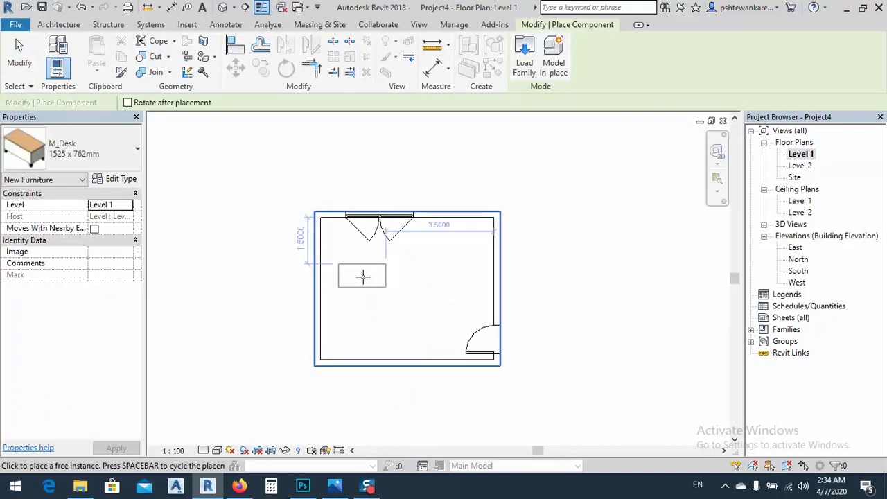
click(129, 102)
click(355, 295)
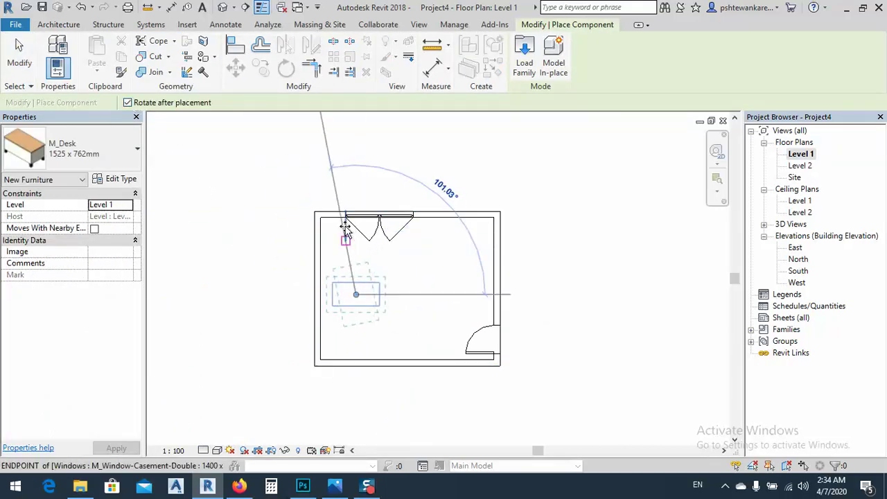
click(352, 178)
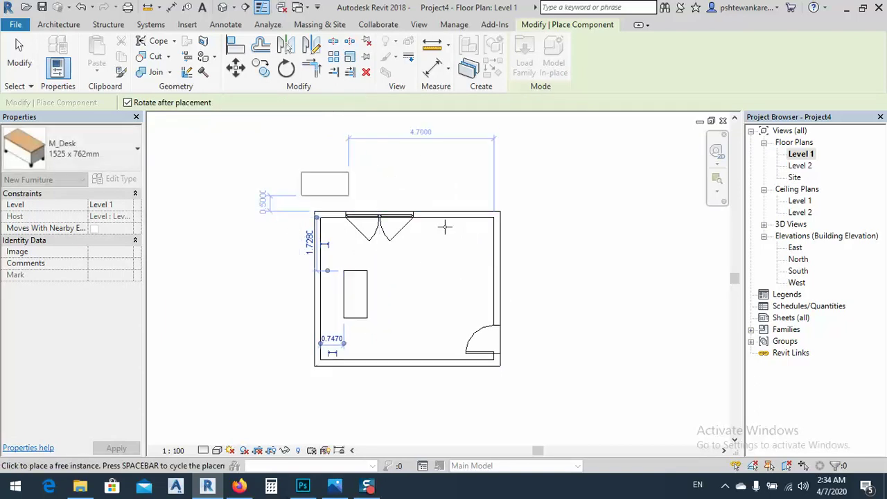
Step: In 3D View 1, set the camera's eye elevation to 1.6 m and its target elevation to 0, and apply
click(763, 224)
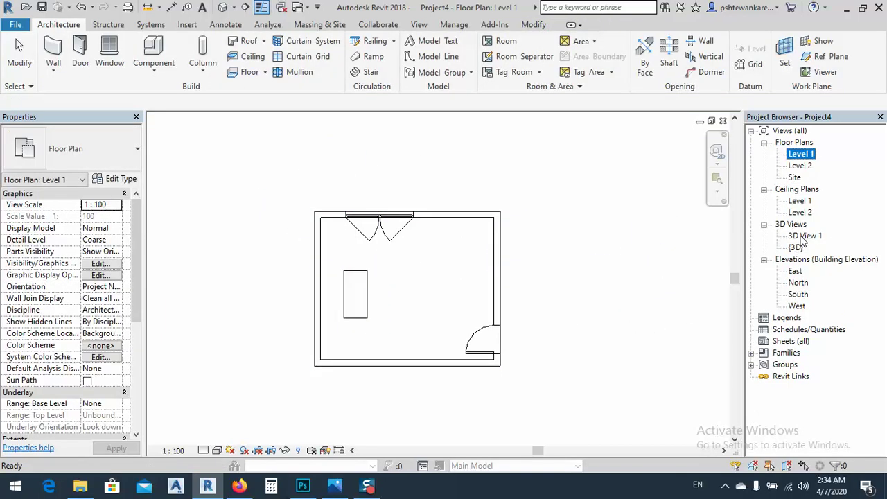
double_click(804, 236)
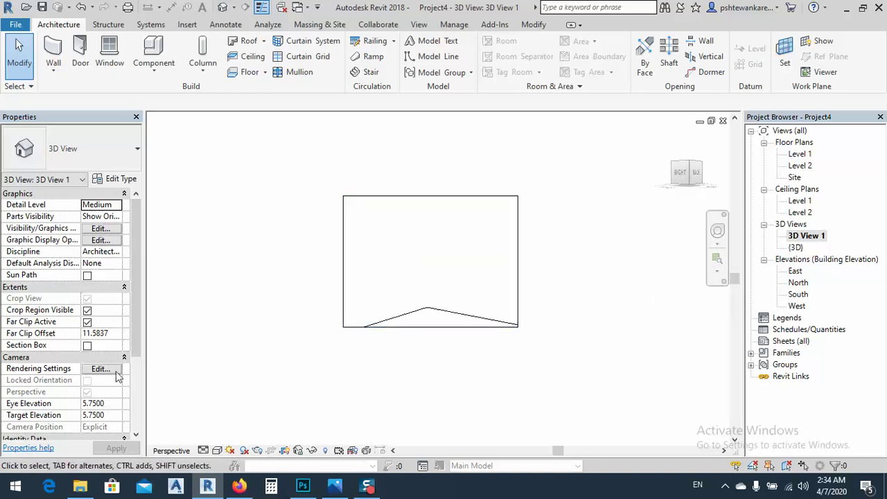
scroll(139, 294, down, 3)
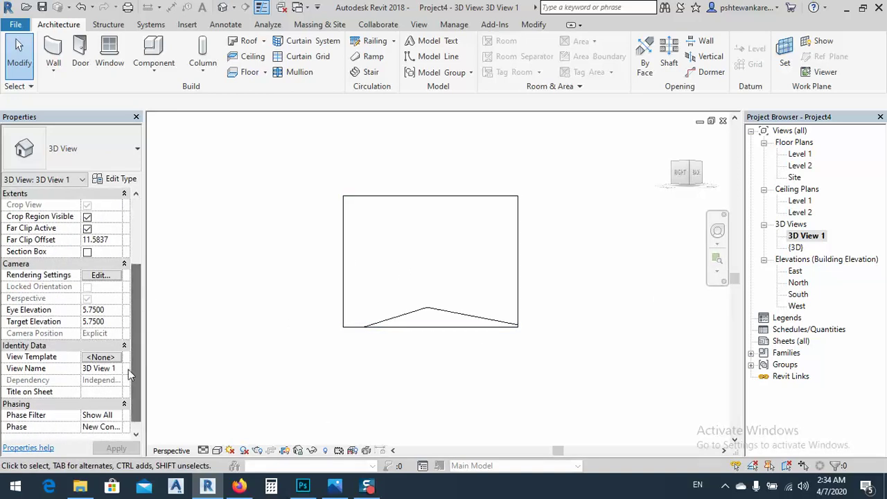
click(113, 310)
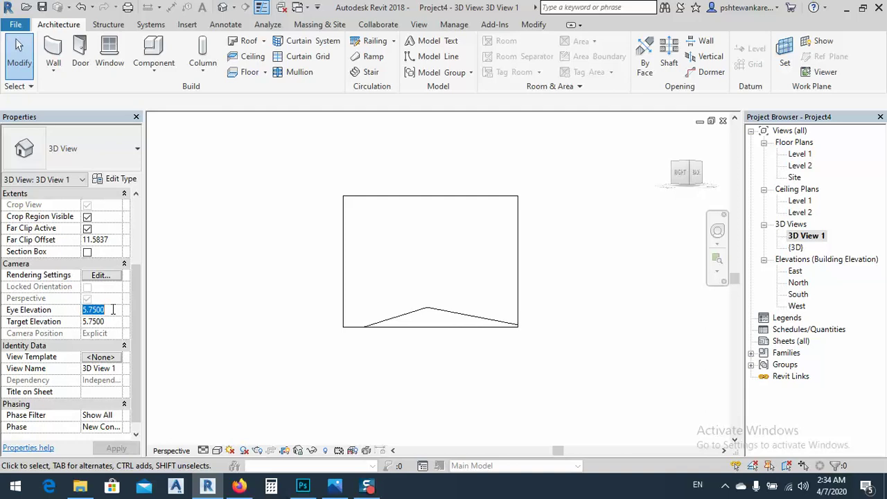
text(1)
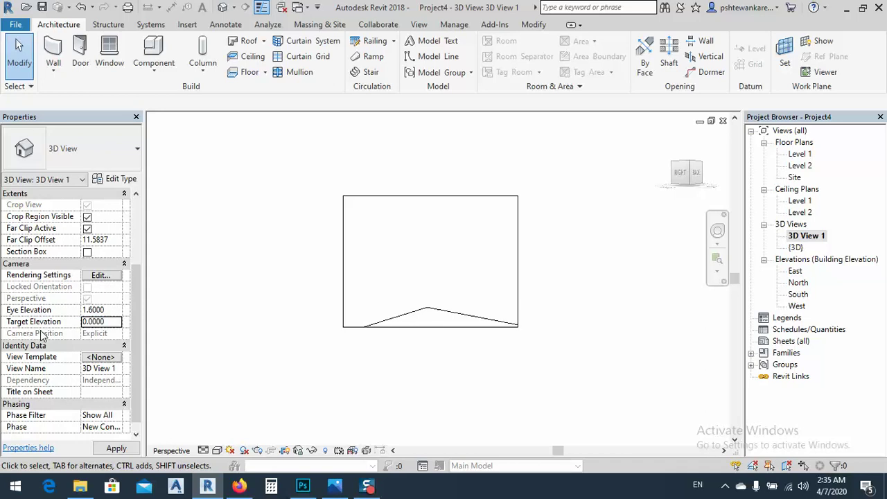
click(111, 449)
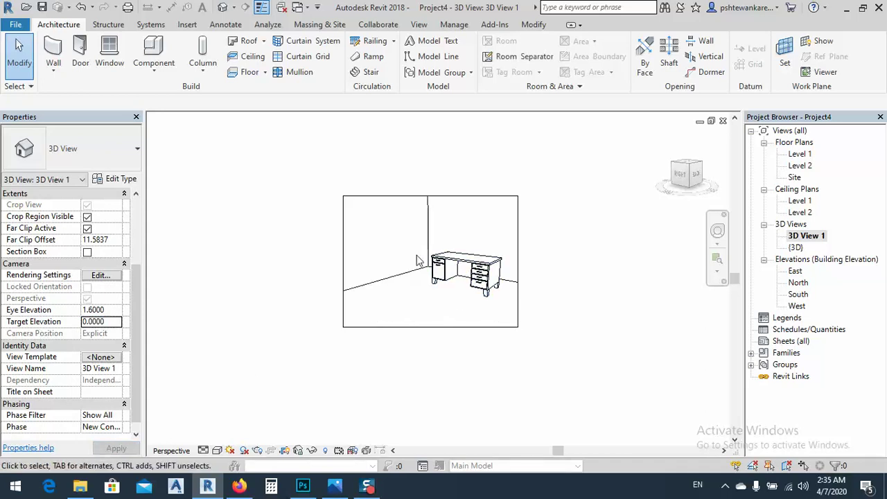
Step: Enlarge the camera view's crop region on all four sides to show more of the floor, ceiling corner and window wall
click(343, 242)
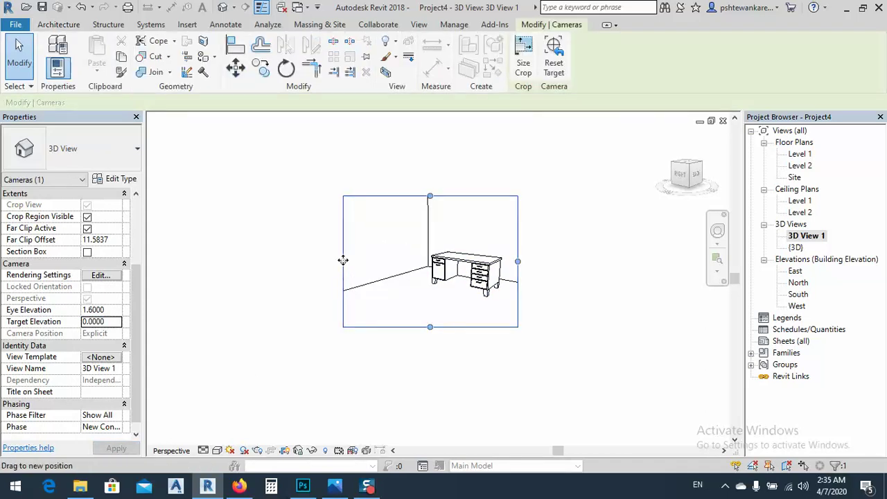
drag(343, 261, 267, 261)
drag(392, 196, 392, 147)
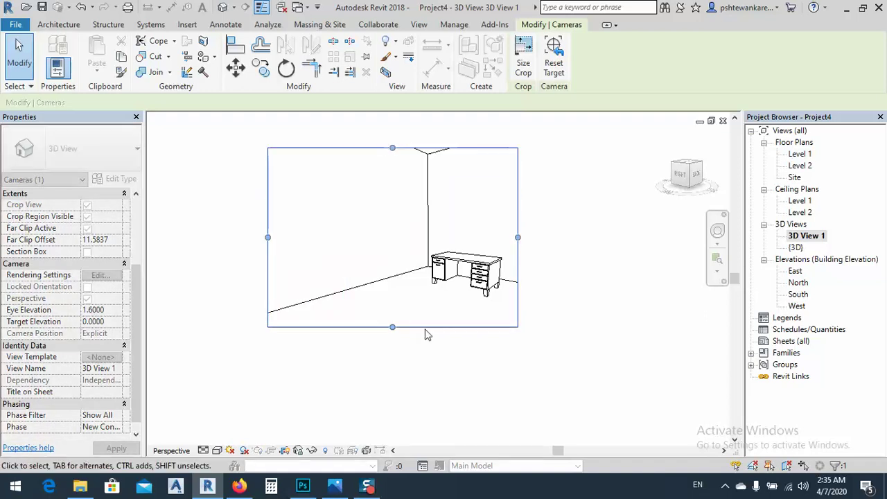
drag(392, 327, 418, 394)
drag(518, 275, 609, 277)
scroll(486, 275, down, 2)
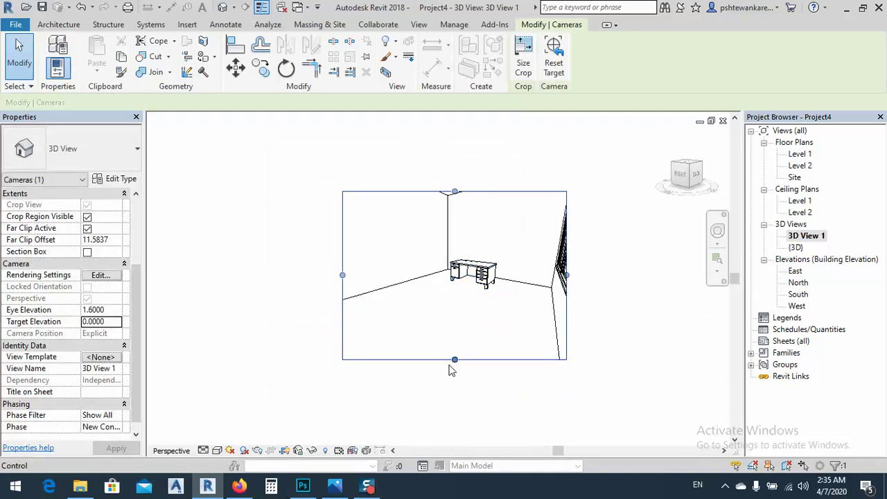
drag(454, 362, 453, 400)
drag(343, 295, 301, 295)
Step: Set the camera view to Fine detail level and the Realistic visual style
click(203, 450)
key(Escape)
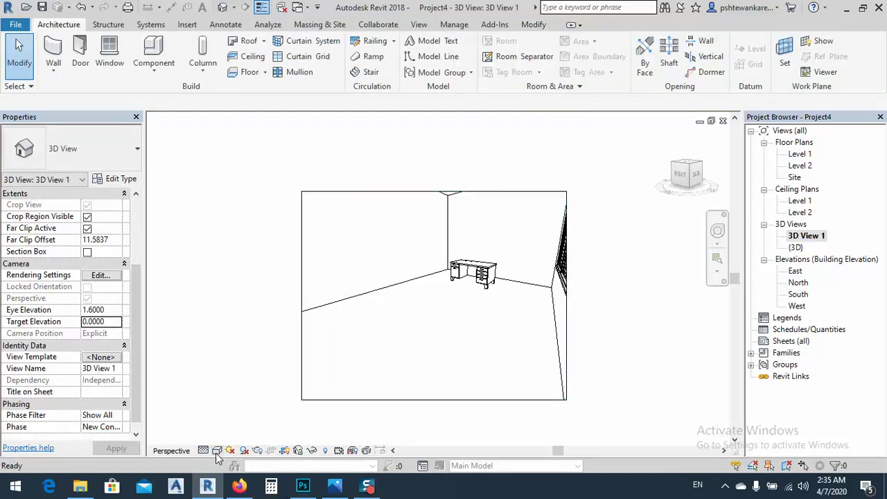
click(217, 450)
click(242, 423)
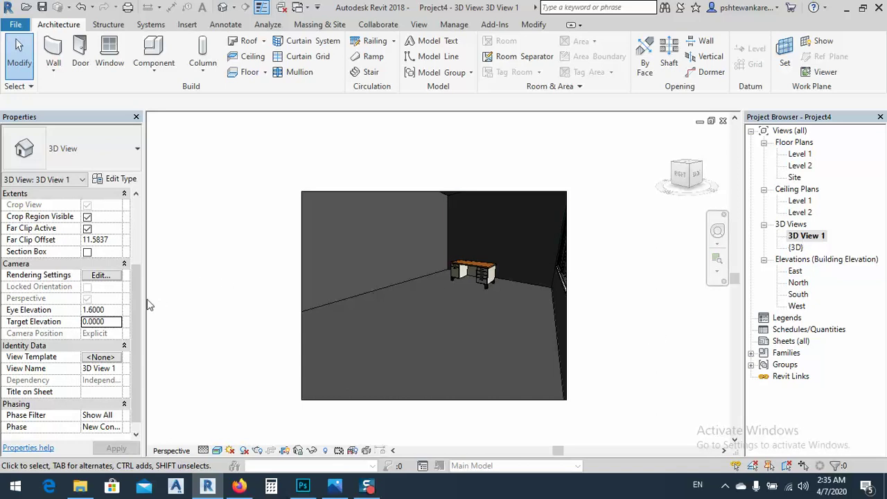
Step: Set the camera view's Parts Visibility to Show Parts
drag(137, 300, 133, 237)
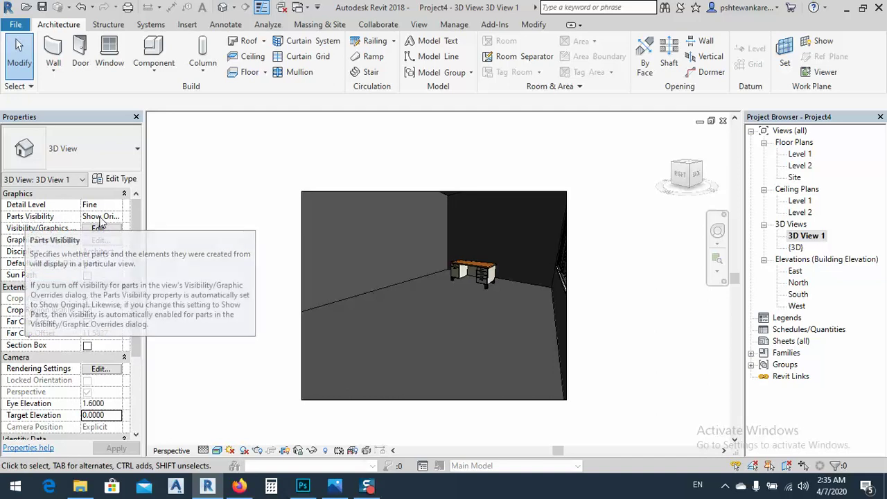
click(101, 216)
click(115, 216)
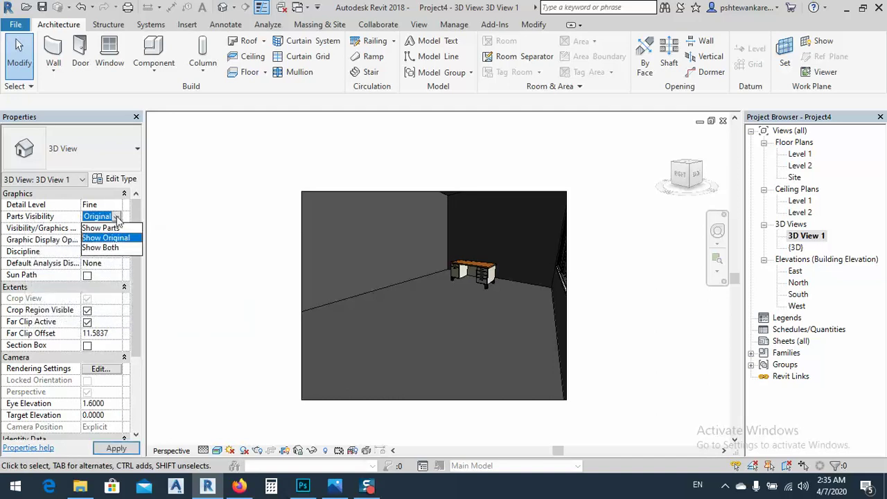
click(99, 232)
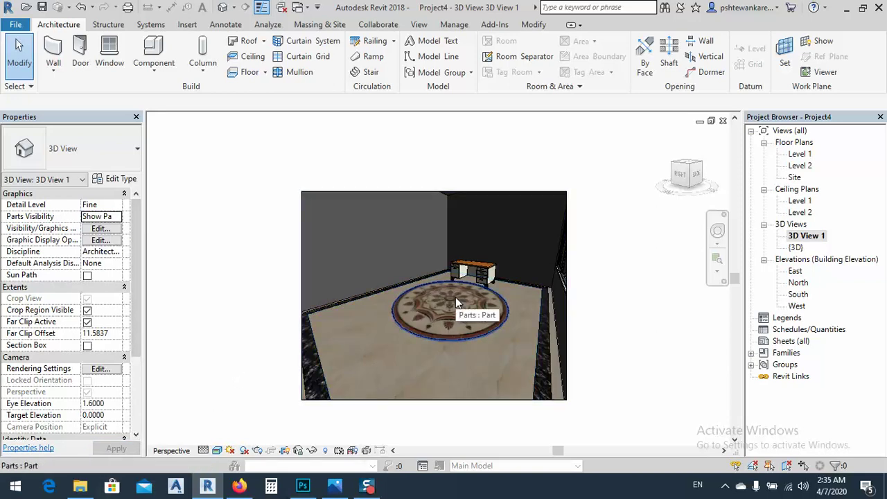
Step: Widen the camera view's crop region slightly on both sides and lower its upper edge a little
click(574, 290)
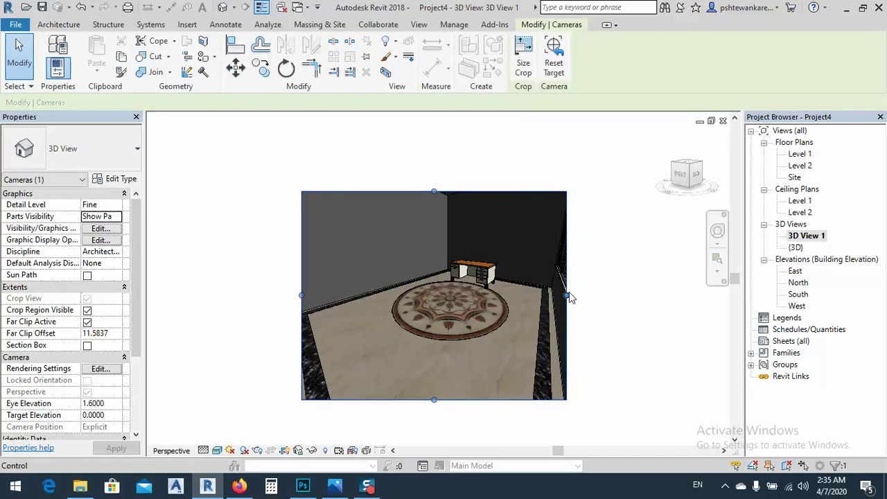
drag(566, 294, 575, 295)
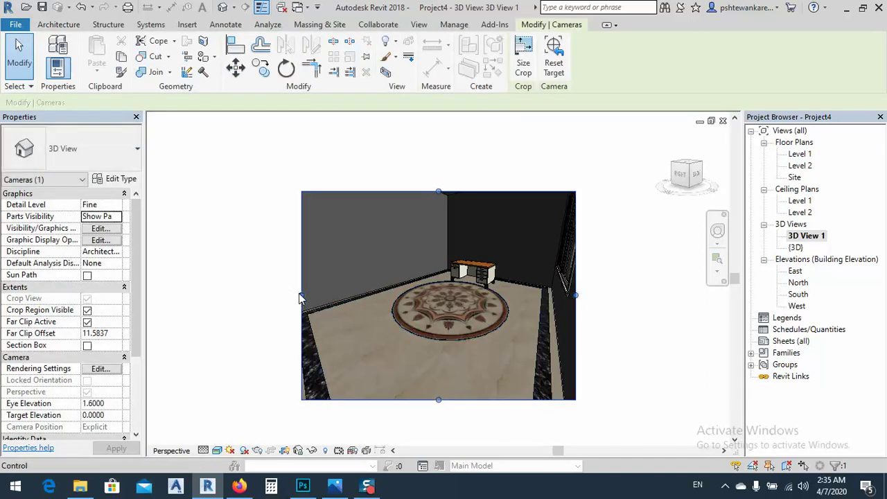
drag(301, 295, 284, 294)
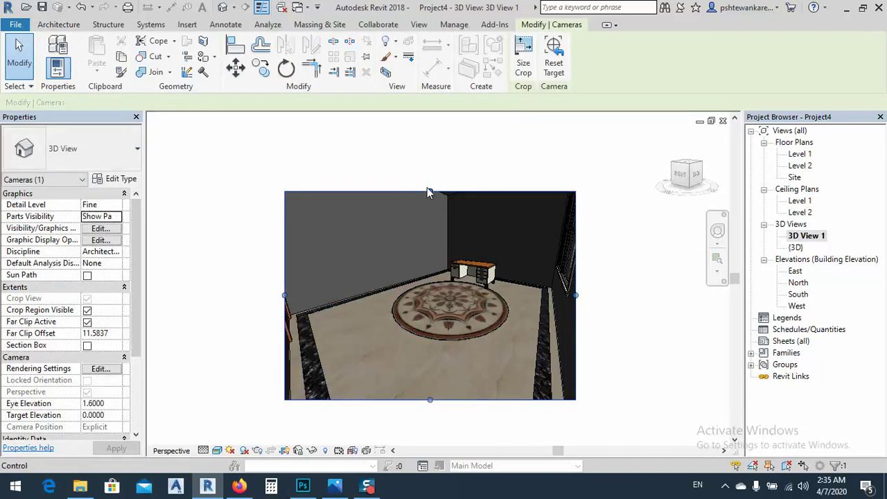
drag(430, 191, 430, 202)
key(Escape)
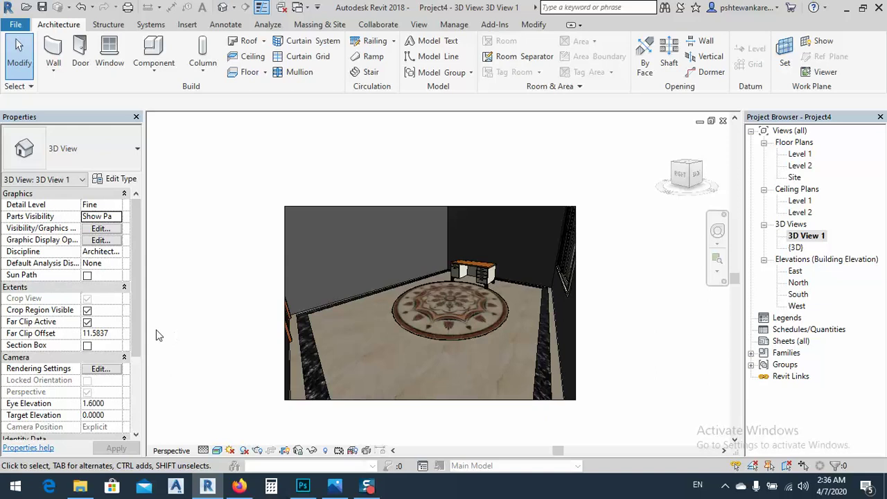
Step: Try an eye elevation of 1 m for the camera view
click(112, 403)
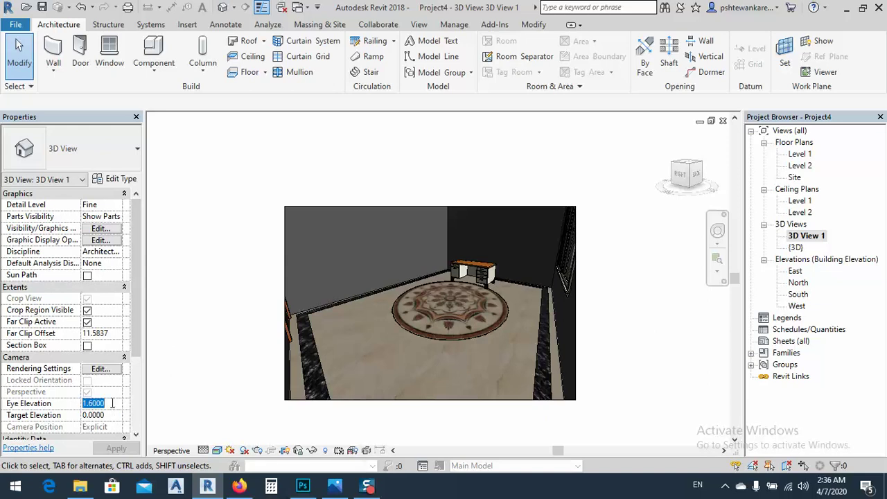
text(1.0000)
key(Return)
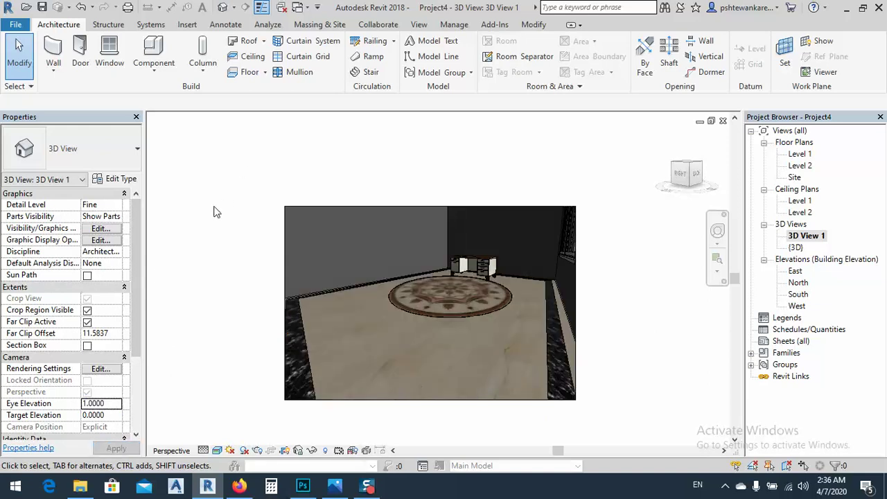
Step: Set the camera view's eye elevation to 1.75 m
click(114, 404)
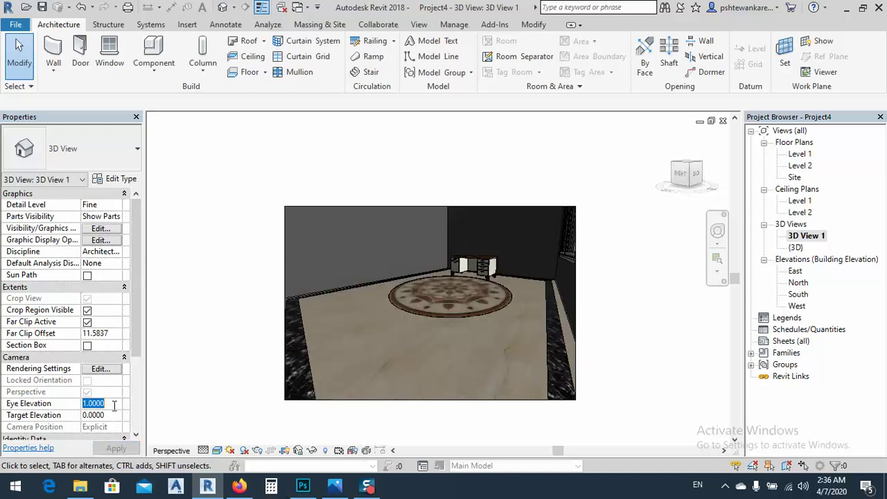
text(1.)
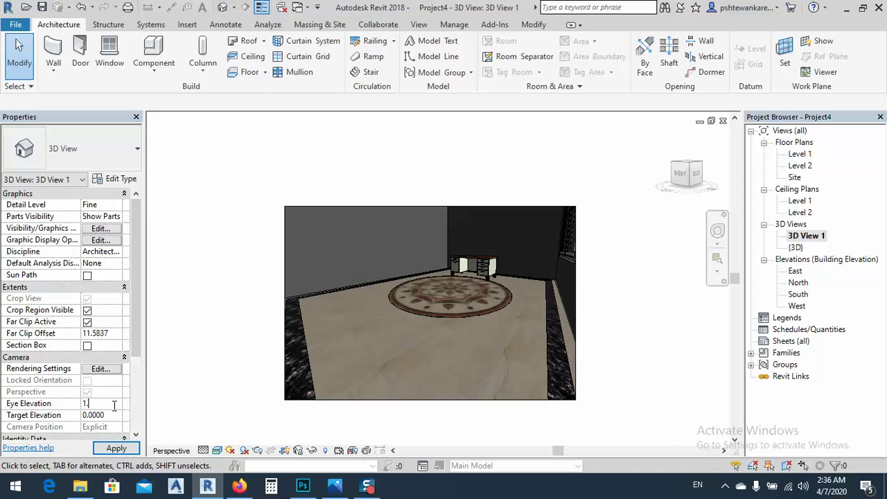
text(7500)
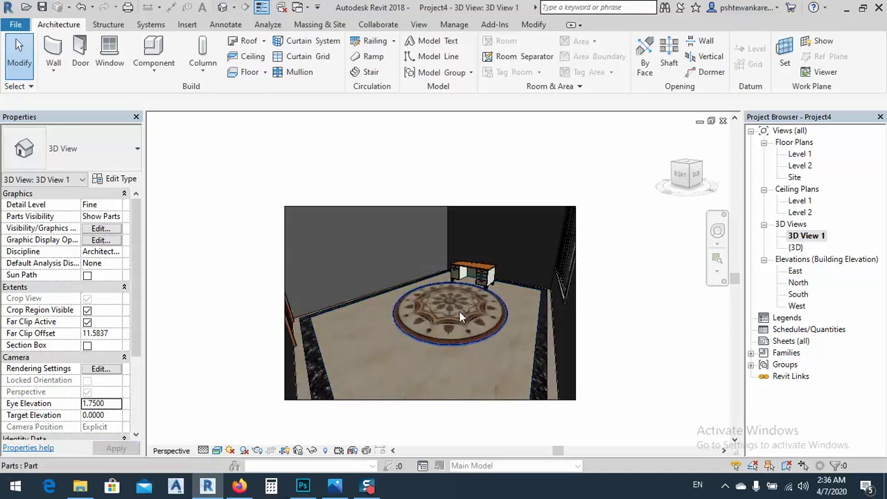
Step: Open the rendering settings for the camera view and set the lighting scheme to Interior: Sun only
click(419, 24)
click(300, 41)
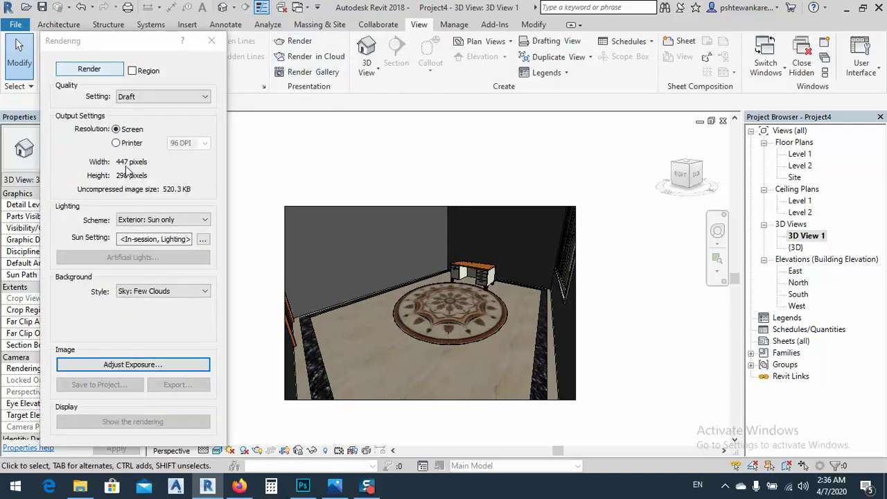
click(131, 220)
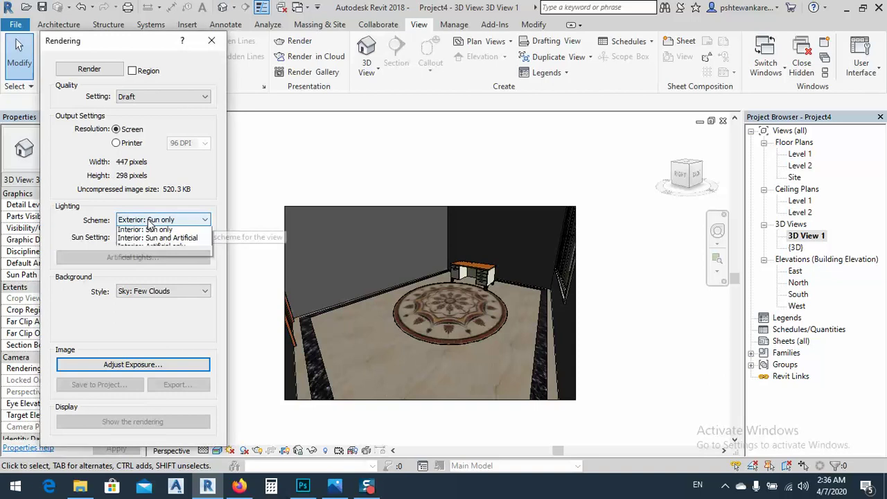
click(138, 257)
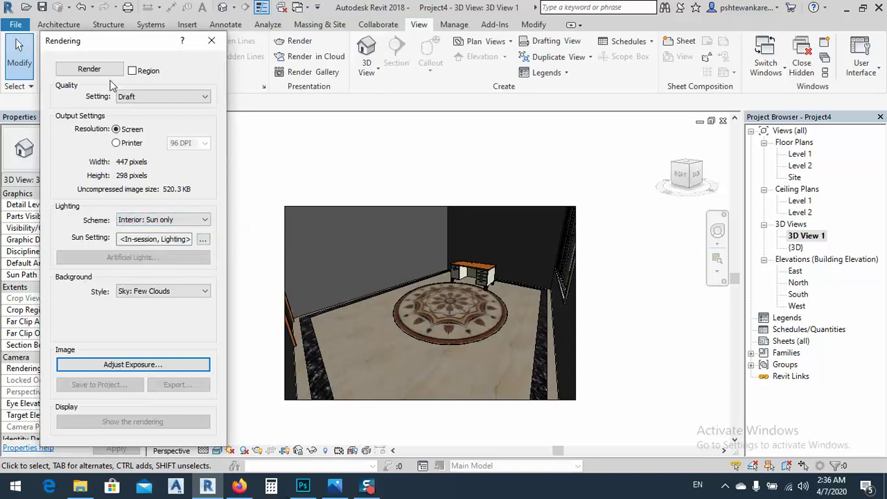
Step: Set the render quality to Medium and render the camera view
click(121, 96)
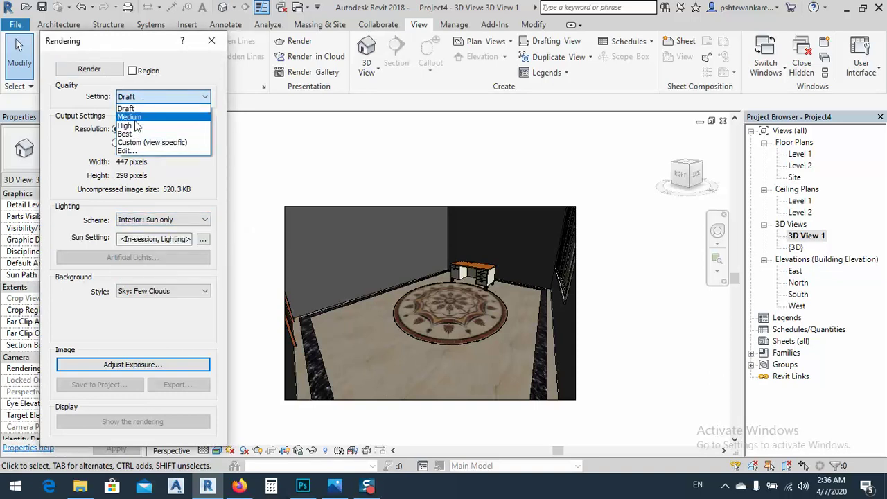
click(129, 116)
click(88, 69)
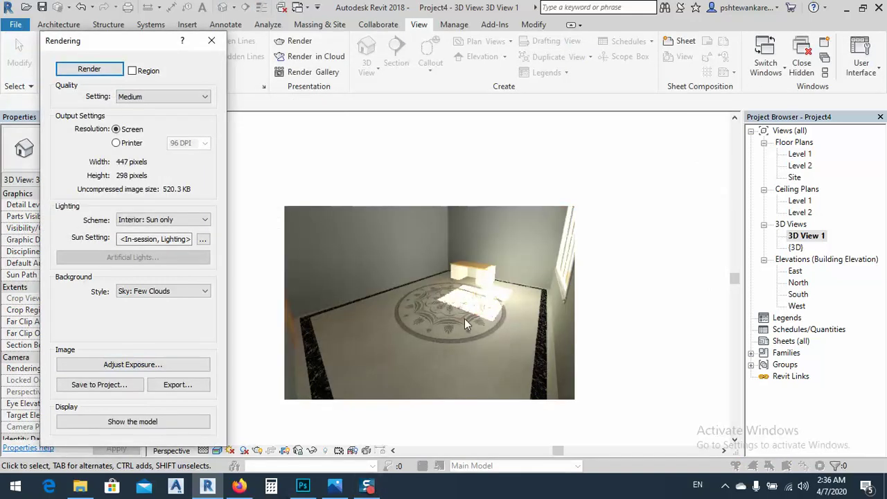
Step: Open the rendering's exposure control and darken the image with an exposure value of 10.38
click(127, 365)
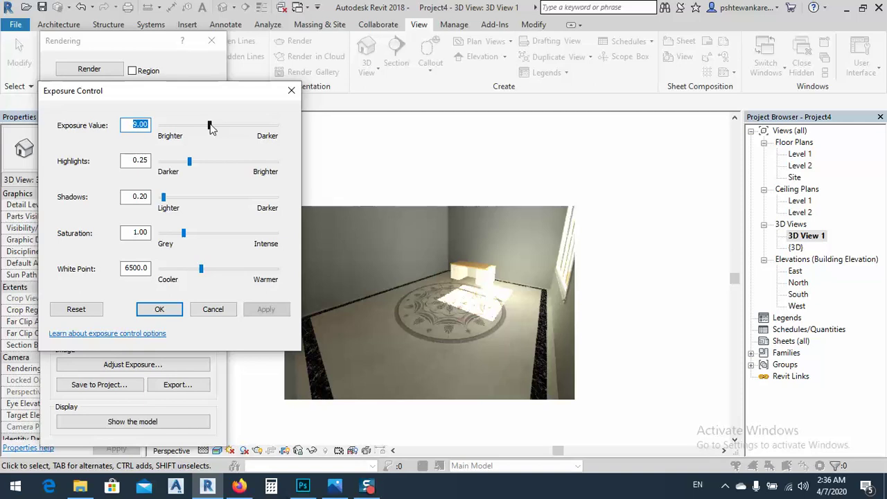
drag(211, 128, 219, 128)
click(267, 311)
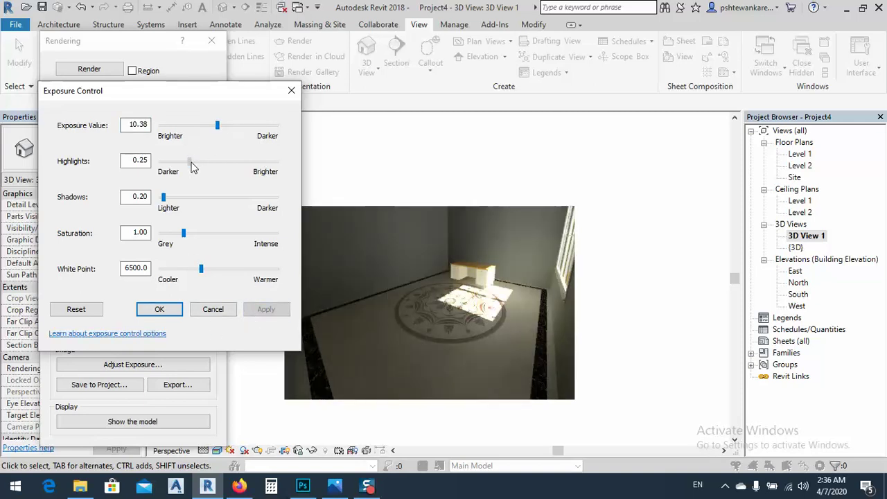
Step: Try highlights of 0.69 for the rendering, lower them to 0.00 and set shadows to 0.10
drag(190, 162, 239, 162)
click(267, 311)
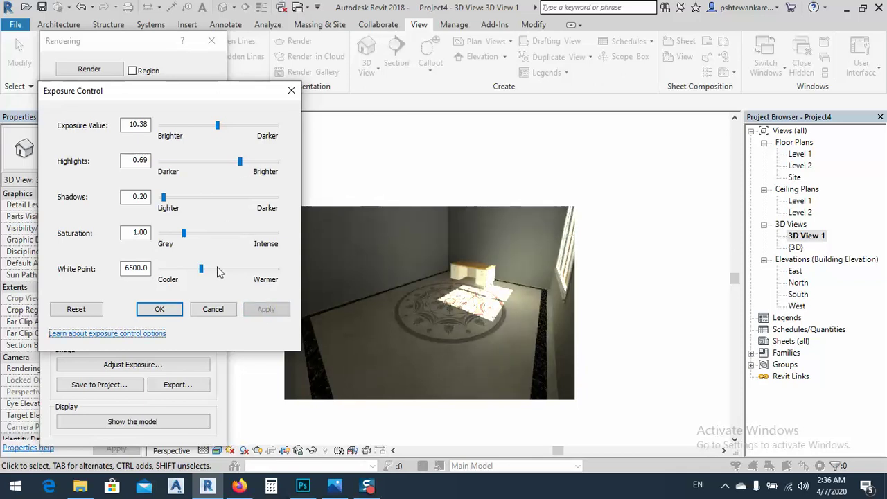
drag(239, 162, 154, 178)
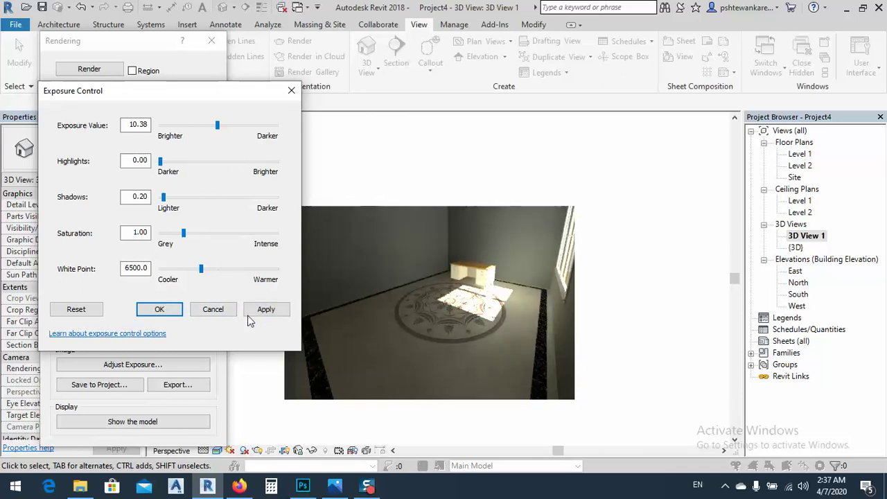
click(266, 313)
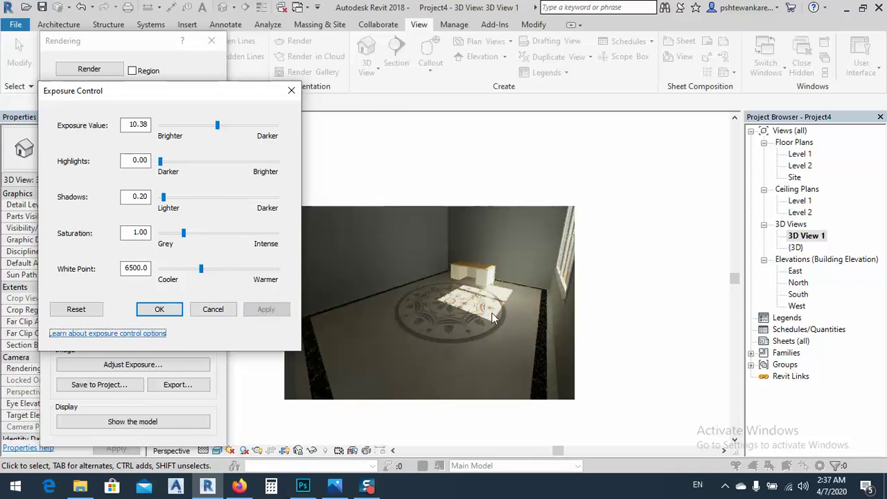
mouse_move(164, 201)
mouse_down()
mouse_move(175, 198)
mouse_move(159, 200)
mouse_up()
click(266, 310)
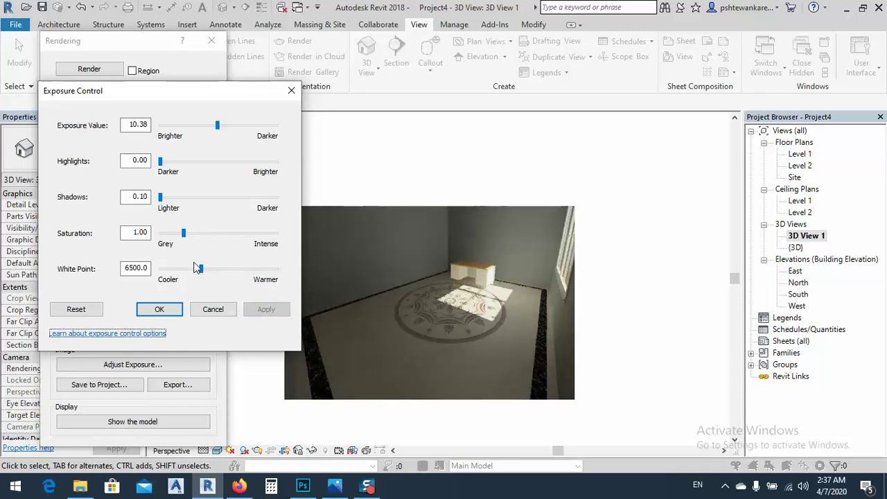
Step: Set the rendering's saturation to 1.57 and warm its white point to 7213.5
drag(186, 237, 198, 236)
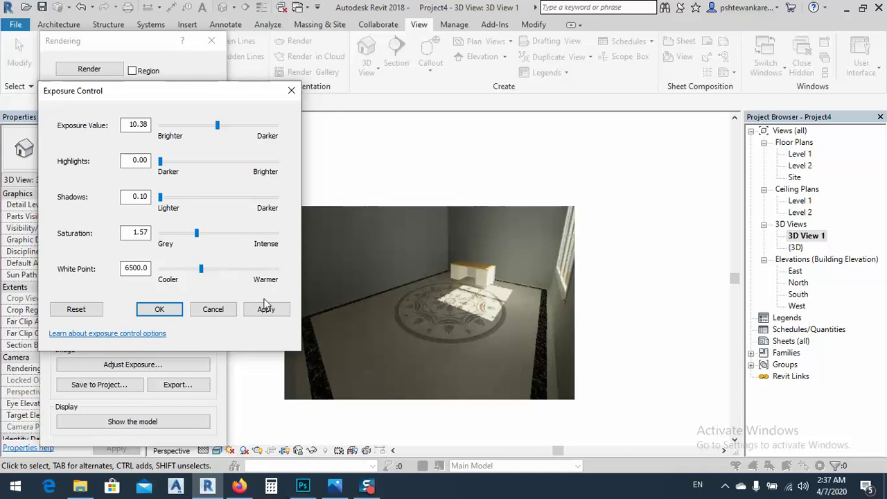
click(266, 310)
drag(201, 268, 208, 269)
click(266, 310)
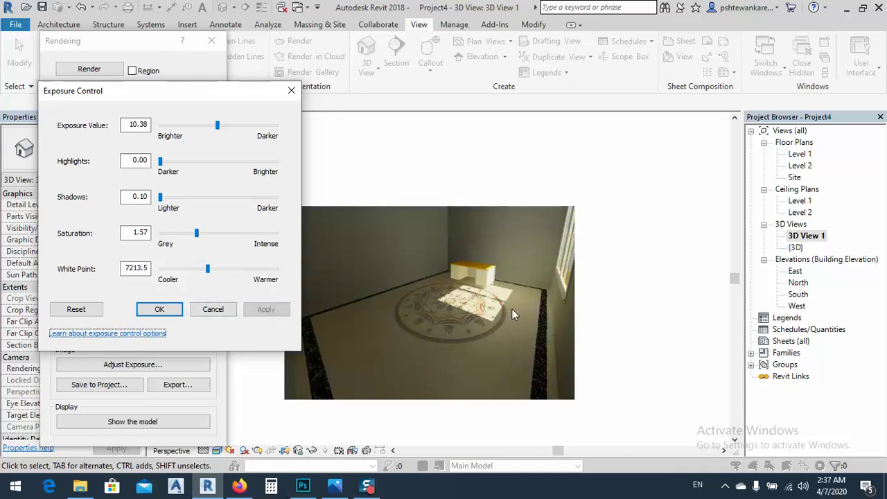
Step: Brighten the rendering slightly with an exposure value of 9.67 and accept the exposure settings
drag(218, 125, 214, 126)
click(266, 309)
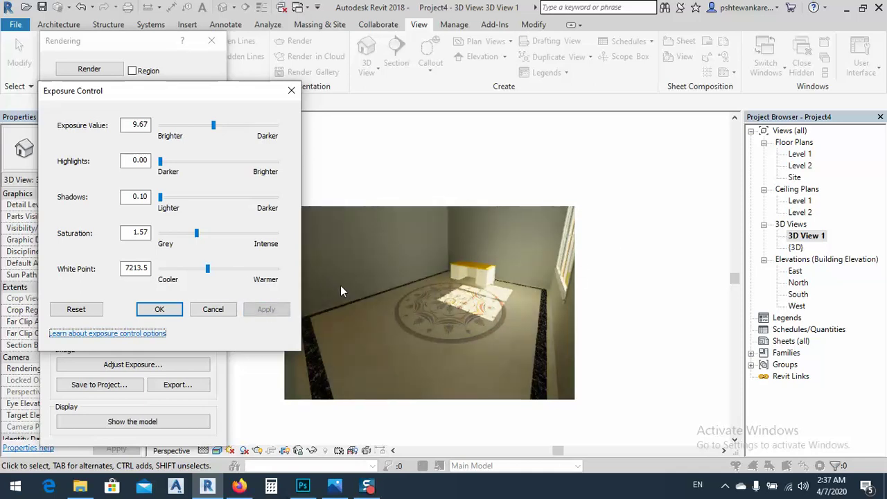
click(158, 309)
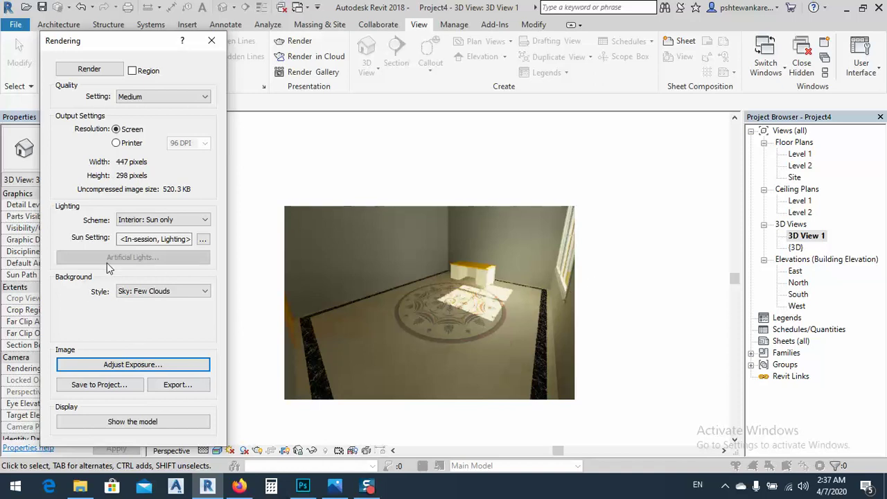
Step: Try a sun azimuth of 80° by re-rendering the camera view, and close the rendering settings
click(202, 239)
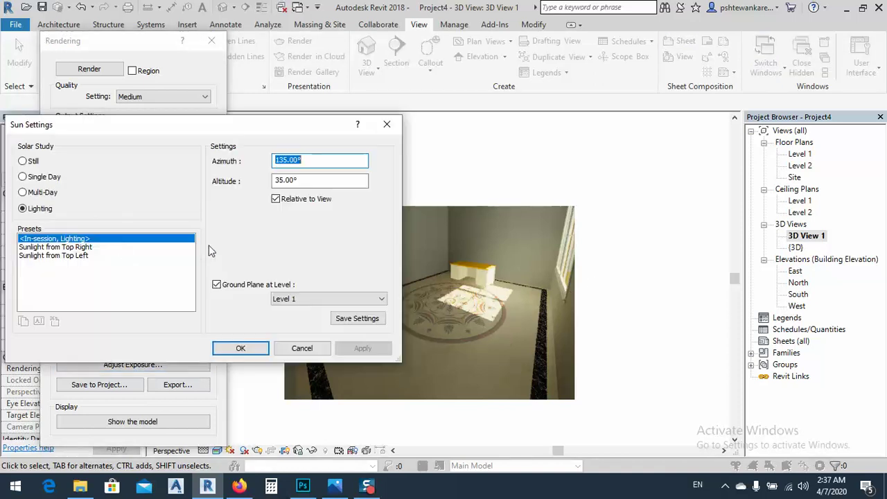
click(314, 181)
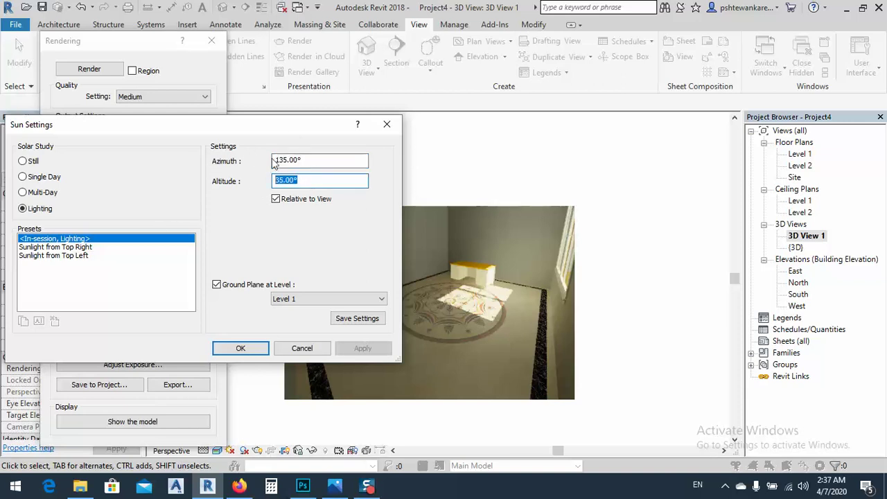
click(320, 163)
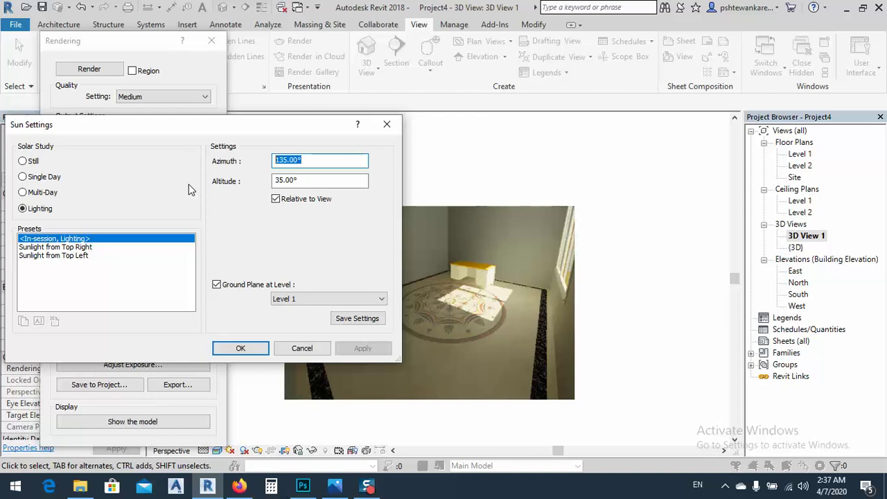
text(80)
key(Tab)
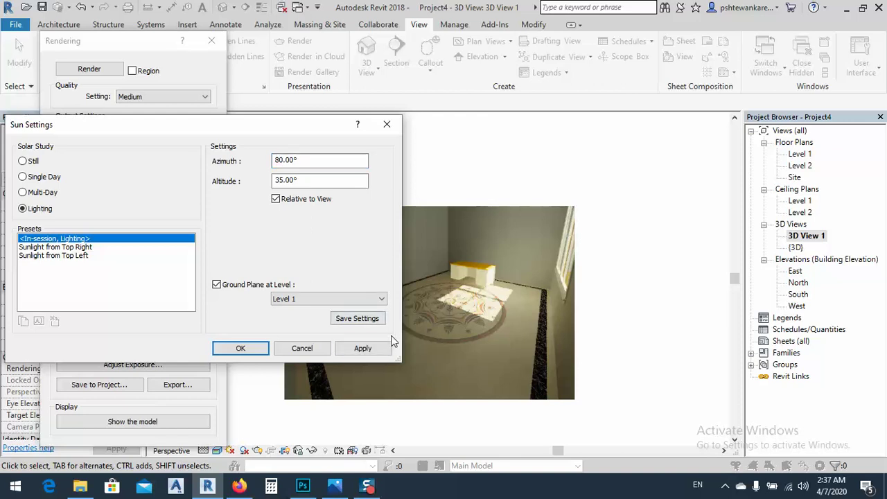
click(363, 349)
click(251, 350)
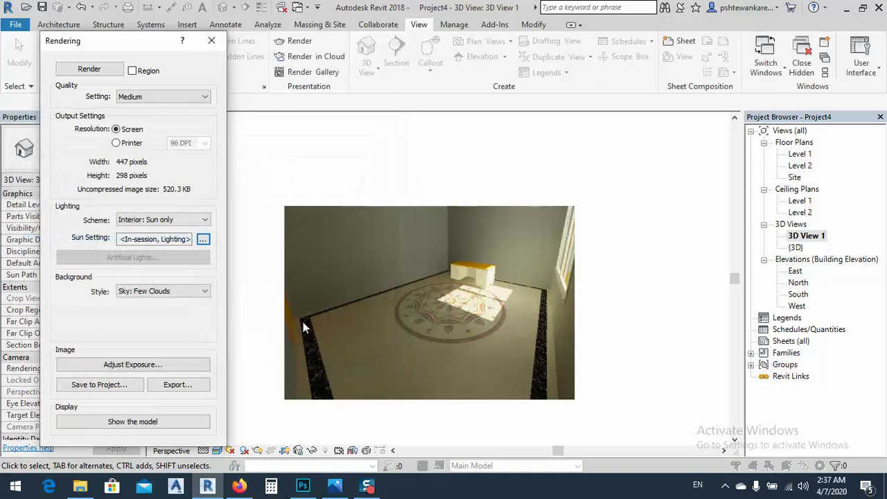
click(88, 69)
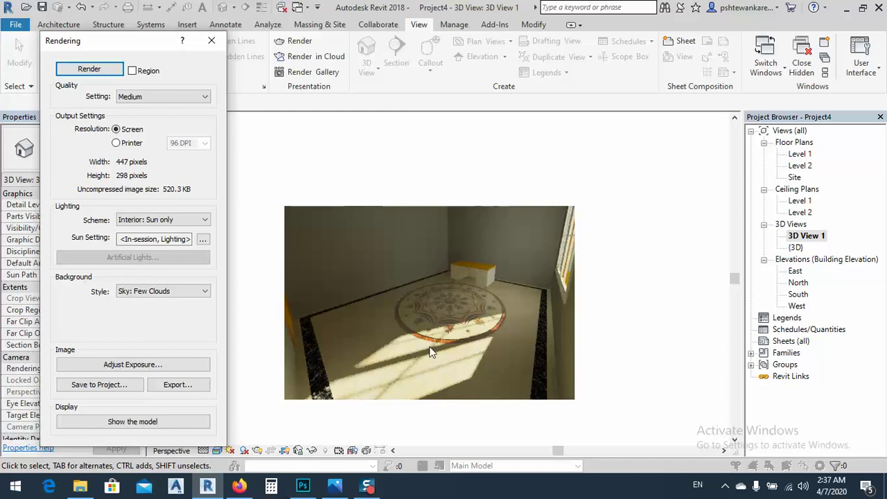
click(215, 49)
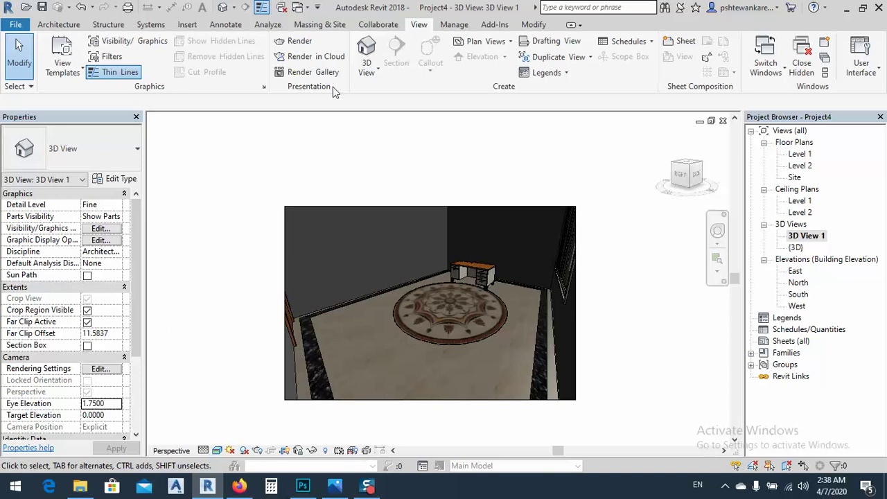
Step: Open the Site floor plan and show the camera of 3D View 1 in it
drag(800, 236, 791, 231)
double_click(795, 178)
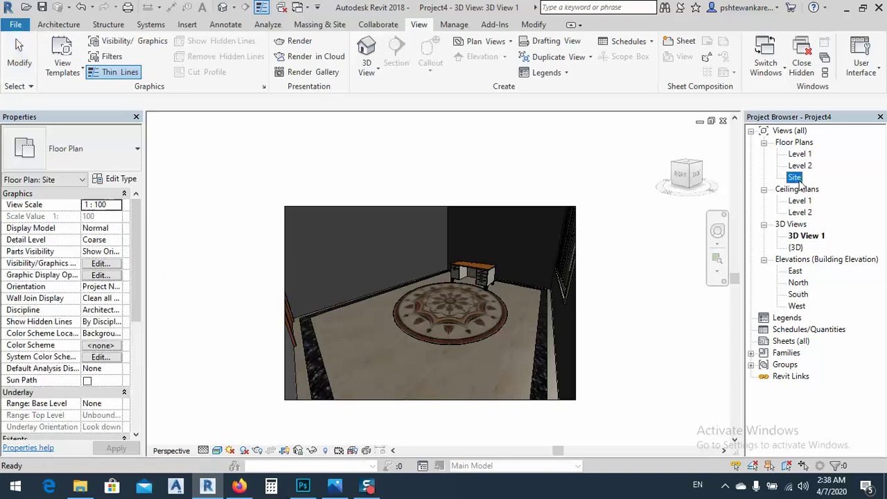
scroll(367, 260, up, 5)
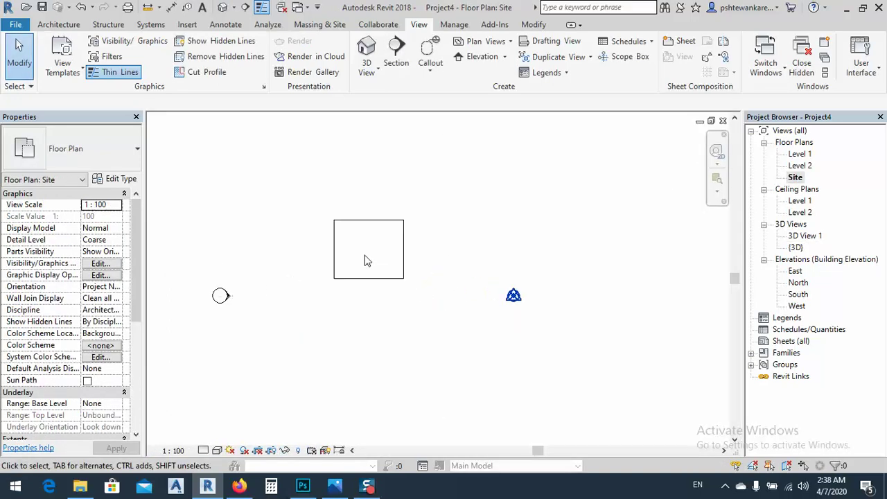
click(800, 238)
right_click(798, 238)
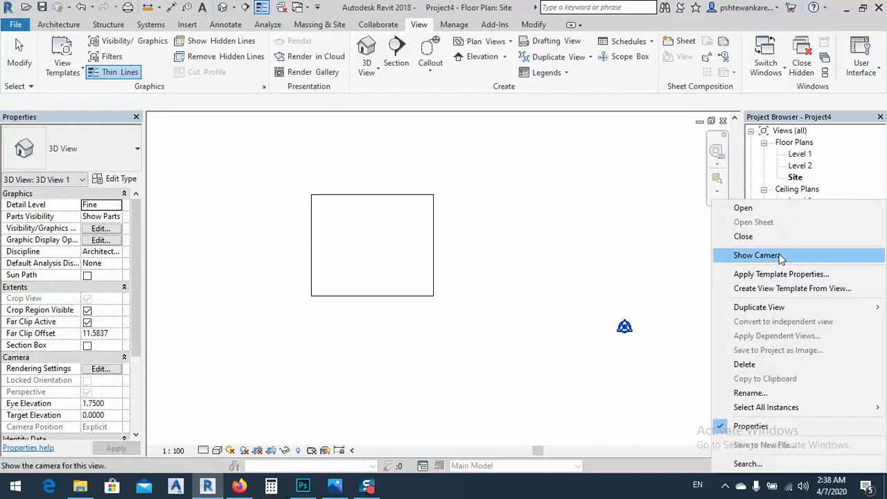
click(781, 254)
Step: Move the camera near the room's lower-right corner in plan and its target just outside the upper part of the left wall
drag(424, 206, 419, 268)
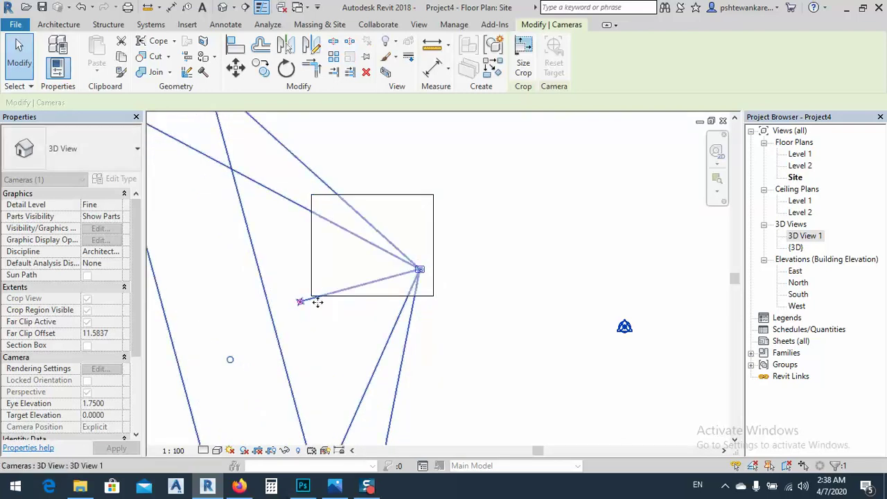
drag(300, 301, 302, 239)
mouse_move(419, 275)
mouse_down()
mouse_move(400, 277)
mouse_move(416, 284)
mouse_up()
drag(304, 240, 302, 216)
Step: Reopen 3D View 1 and set the camera's eye elevation to 1 m
double_click(803, 235)
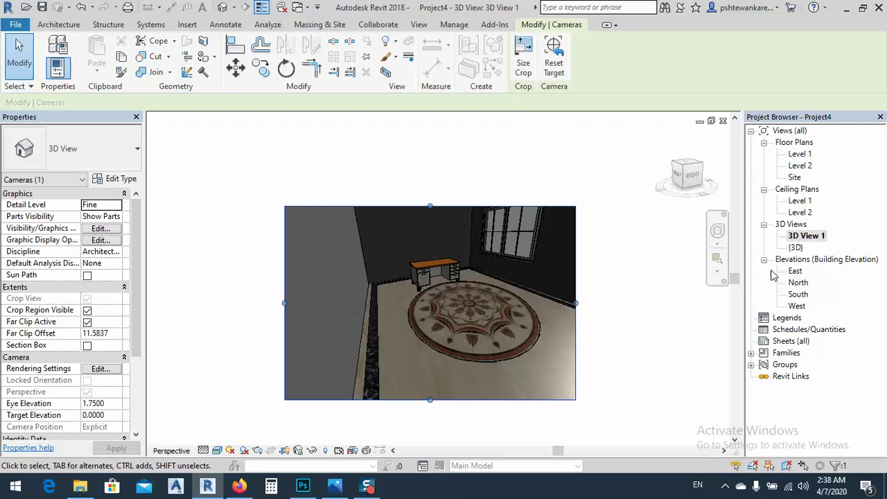
click(108, 403)
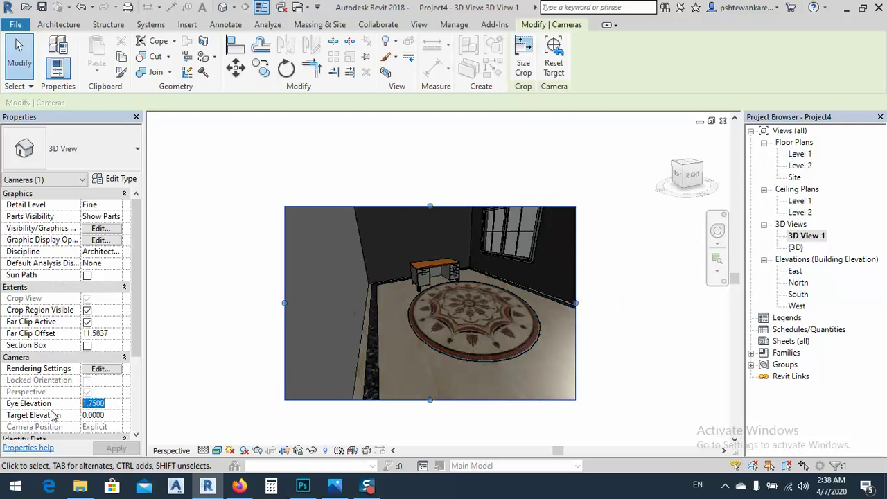
key(BackSpace)
key(BackSpace)
key(BackSpace)
key(BackSpace)
key(BackSpace)
key(BackSpace)
text(1.0000)
click(116, 448)
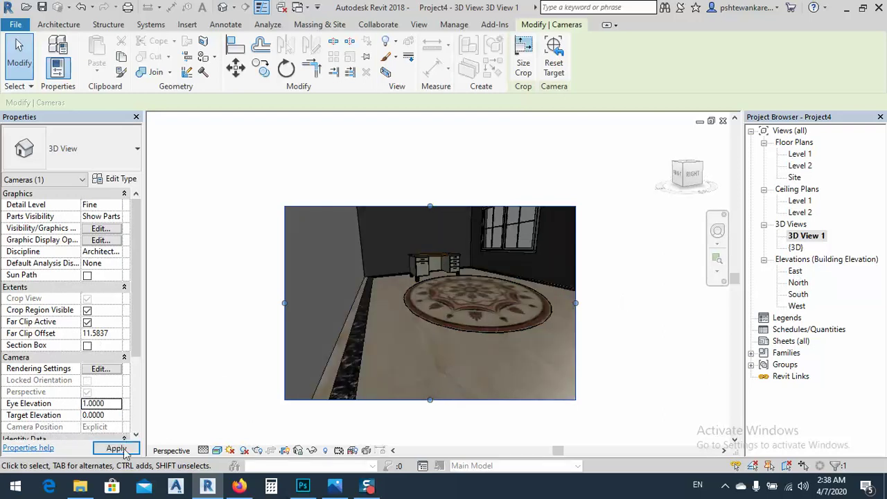
Step: Render the repositioned camera view at Medium quality
click(227, 359)
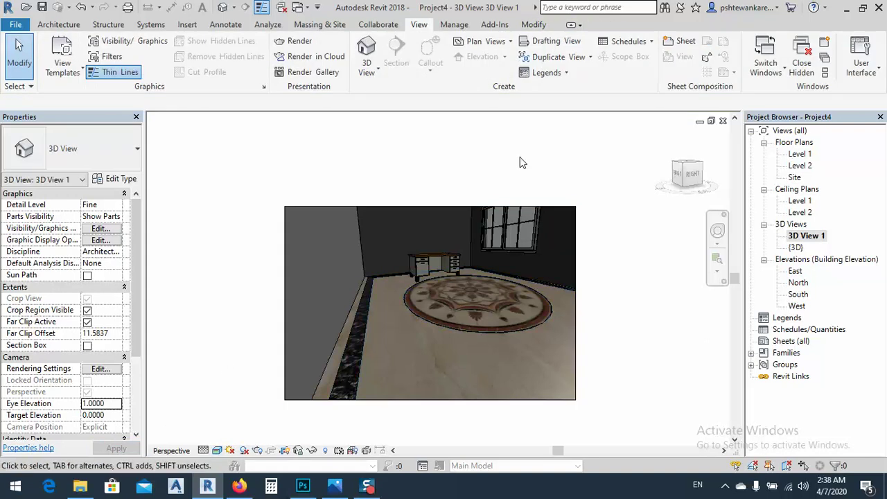
click(299, 41)
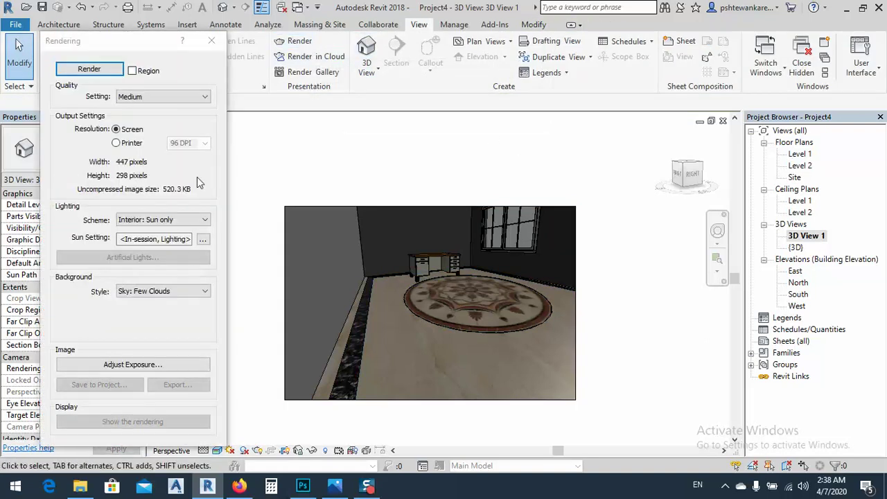
click(89, 69)
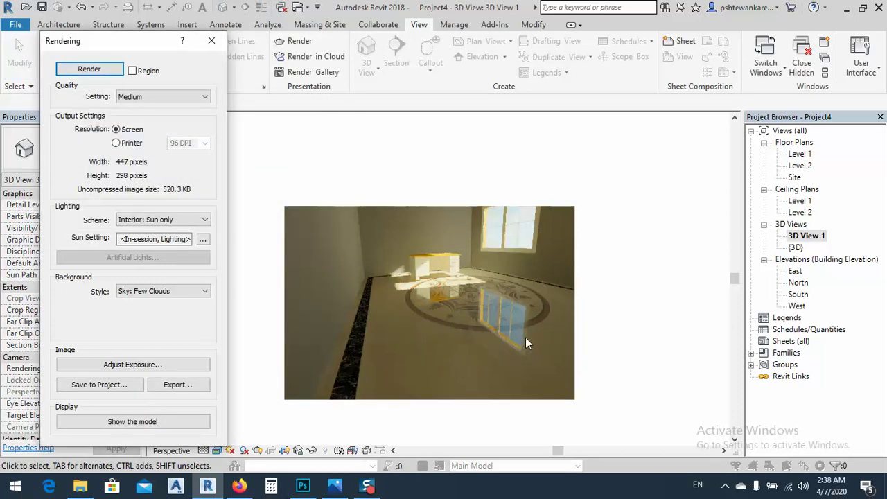
Step: Try a sun azimuth of 20° by rendering the repositioned view again
click(203, 239)
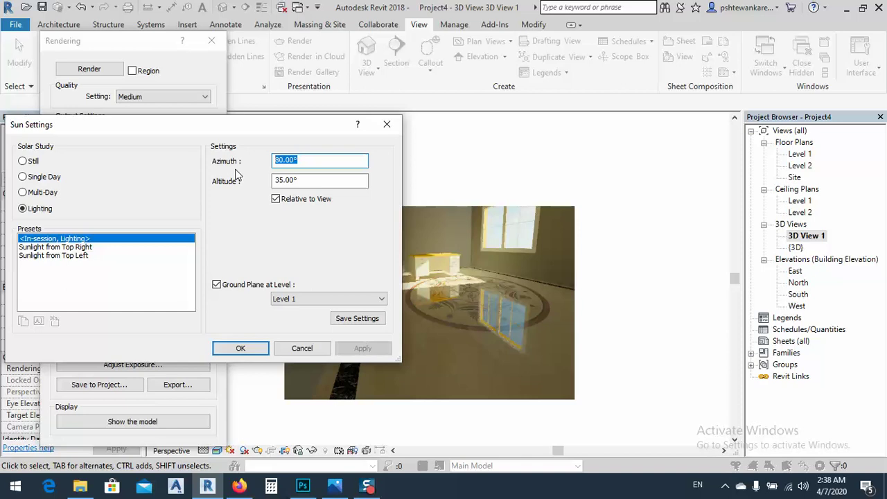
text(20)
click(363, 348)
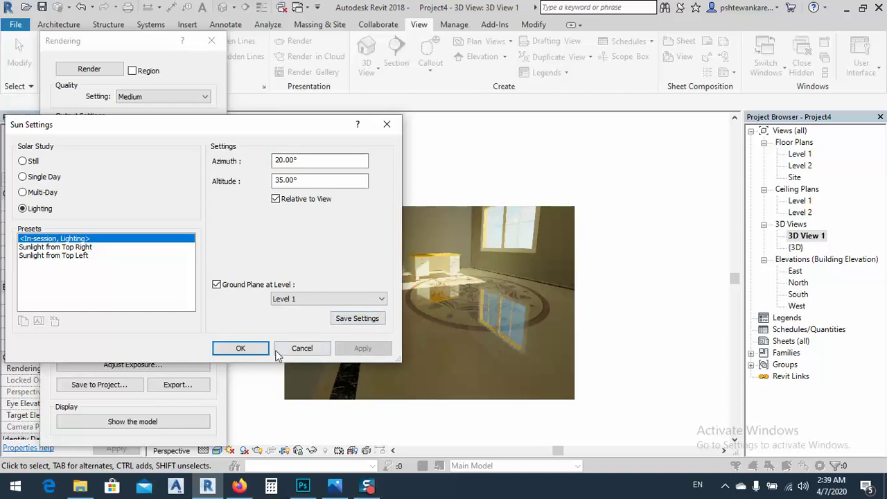
click(240, 348)
click(107, 71)
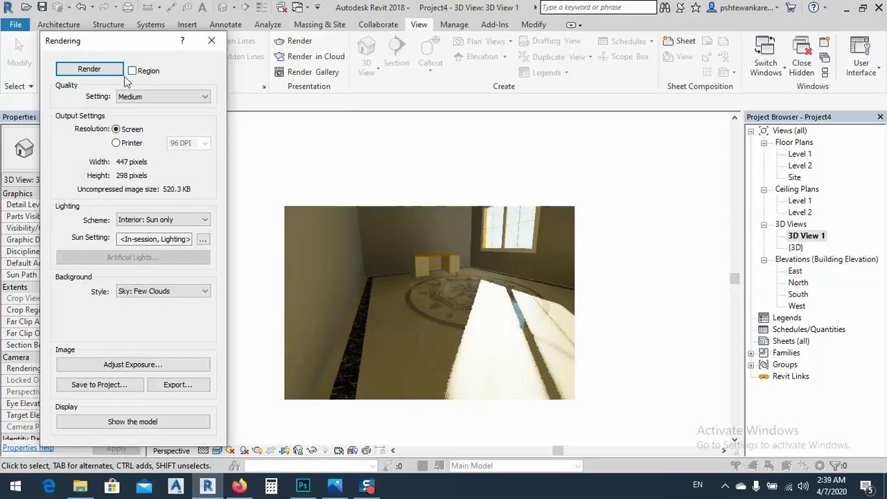
Step: Set the sun azimuth to 150° with a 35° altitude and render the camera view again
click(203, 238)
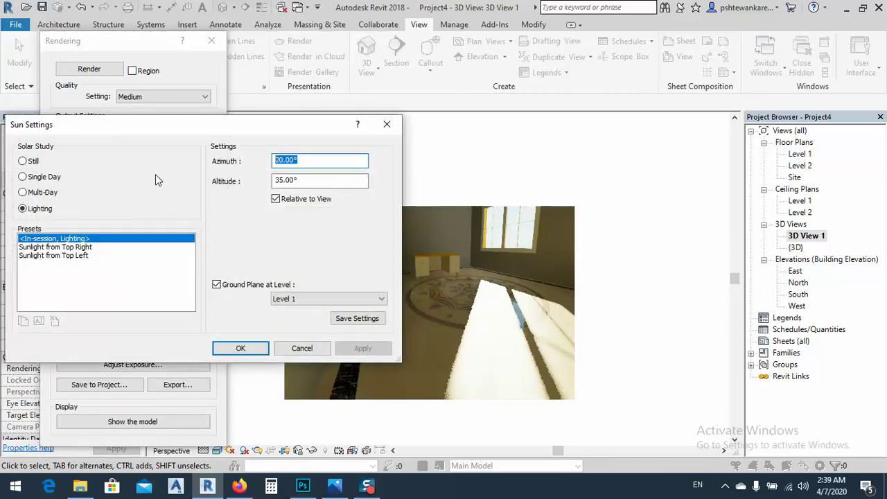
text(150)
click(315, 181)
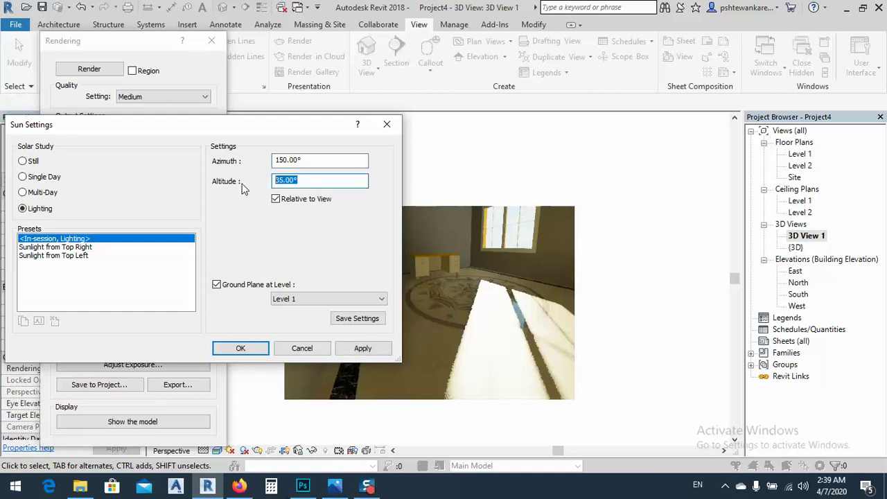
click(363, 348)
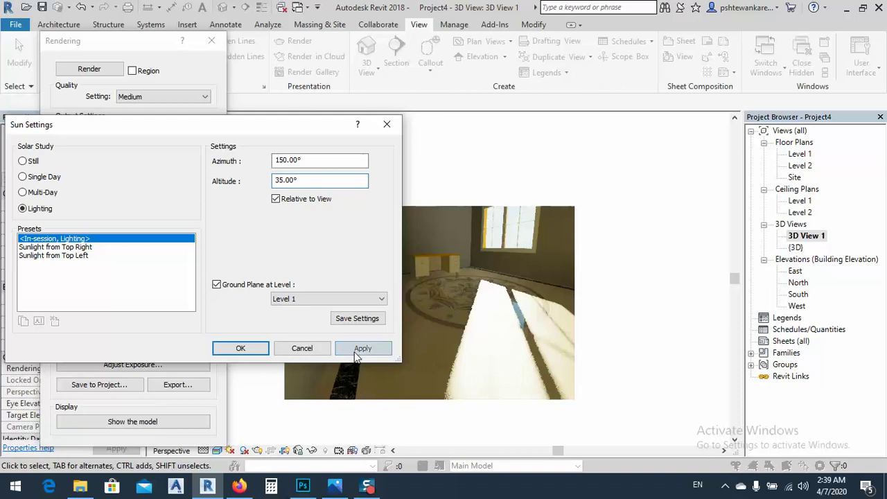
click(240, 348)
click(82, 70)
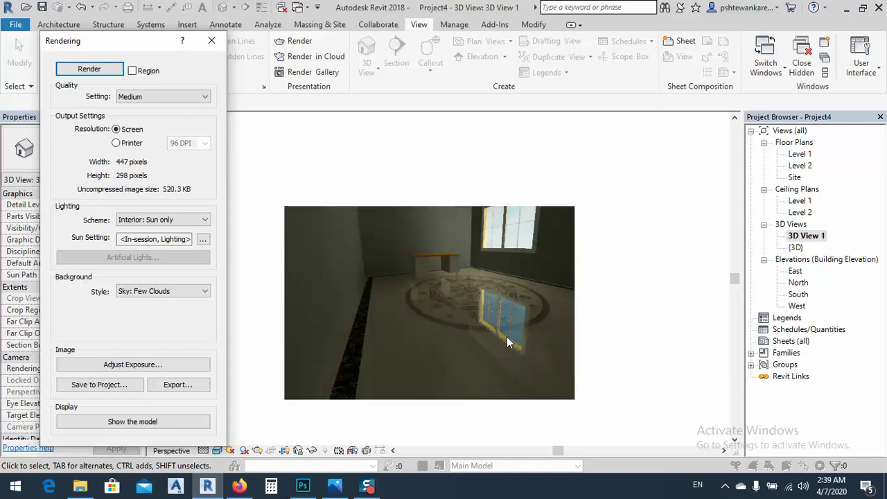
Step: Brighten the rendered image by setting its exposure value to about 6.72
click(129, 362)
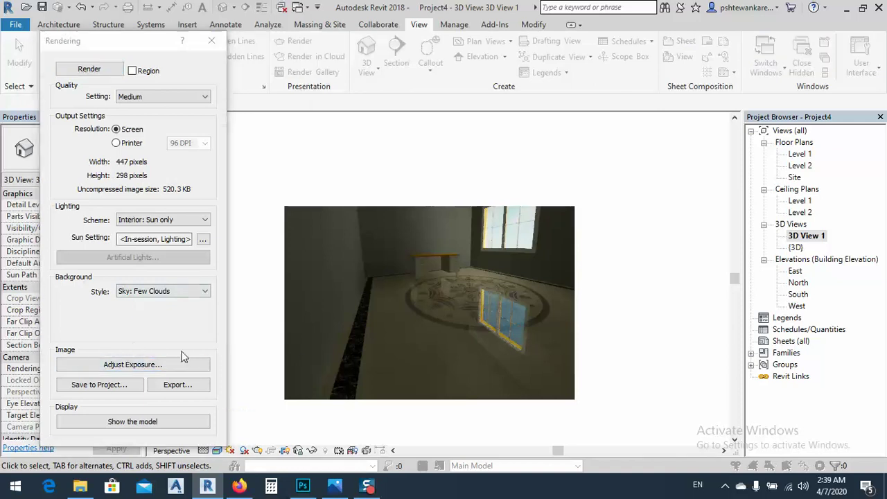
drag(214, 125, 196, 128)
click(267, 309)
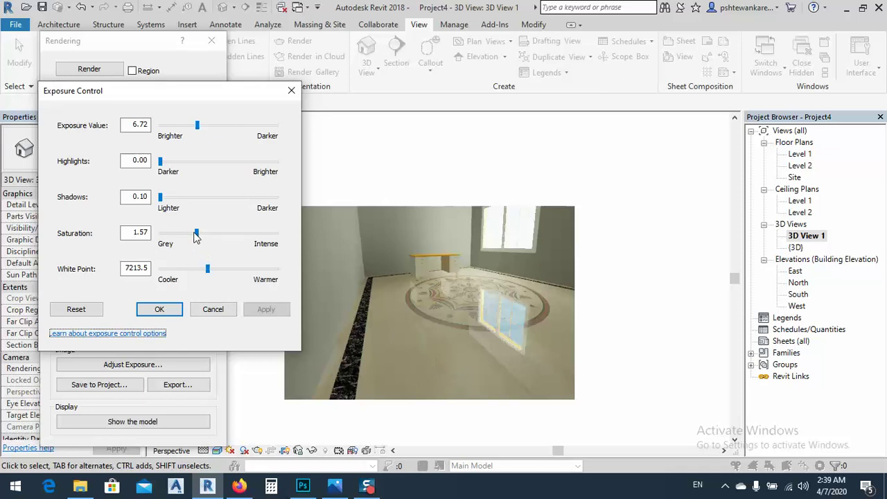
Step: Try saturation values of 0 and 2 on the rendered image
drag(195, 233, 160, 233)
click(260, 311)
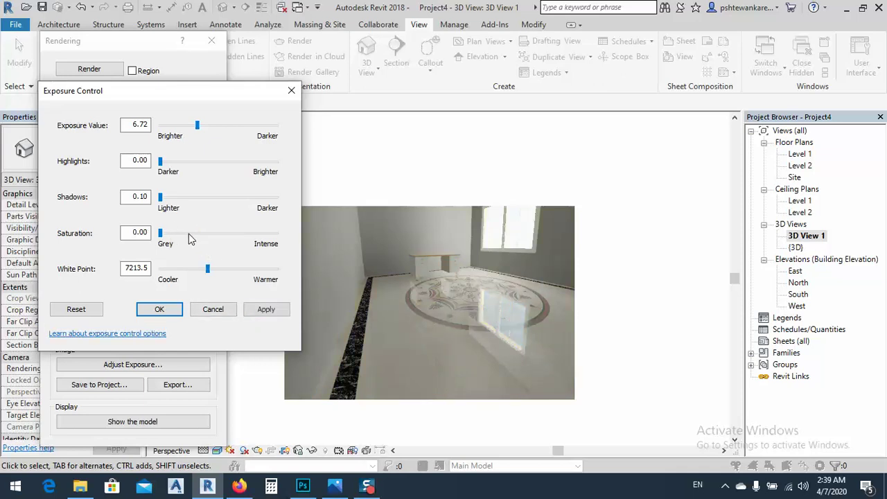
click(188, 234)
click(216, 235)
click(265, 311)
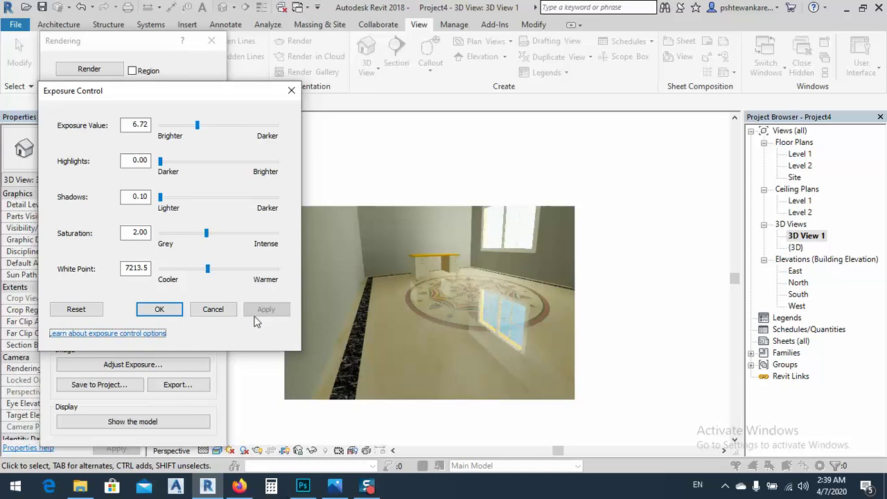
Step: Warm the rendered image to a white point of about 10253.9 and set its saturation to about 1.77
drag(208, 269, 236, 270)
click(266, 309)
click(266, 310)
drag(208, 234, 201, 234)
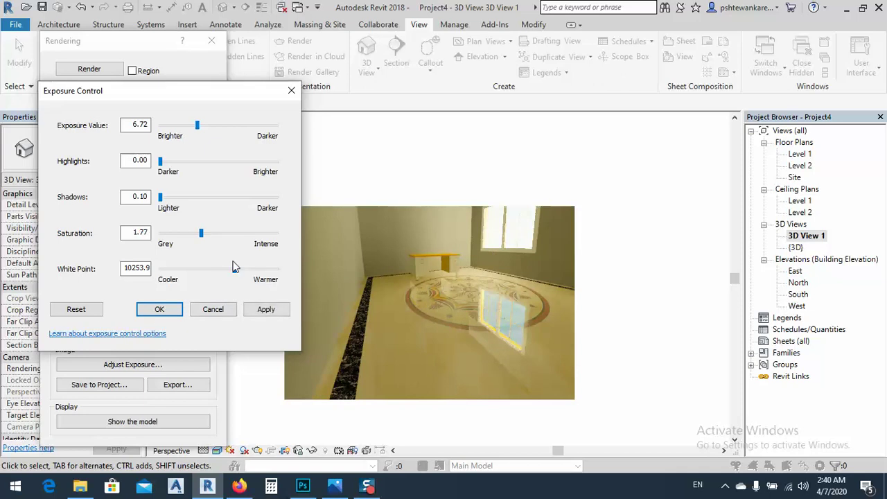
click(267, 310)
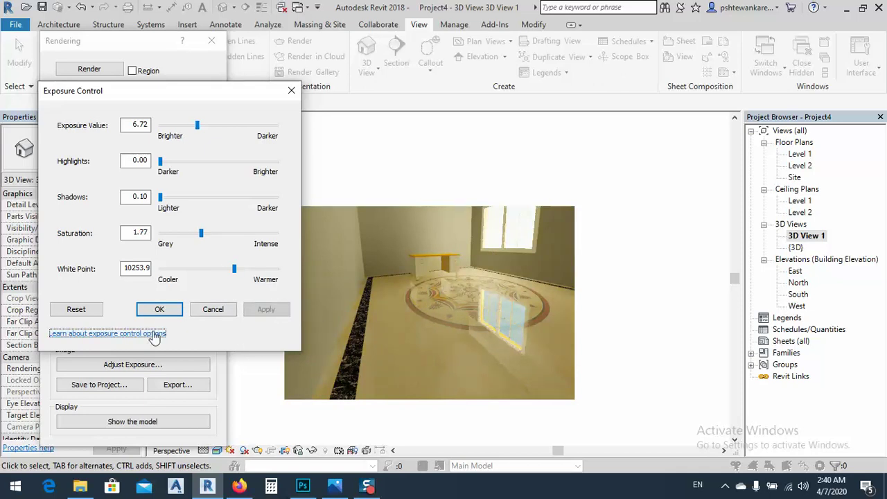
click(159, 309)
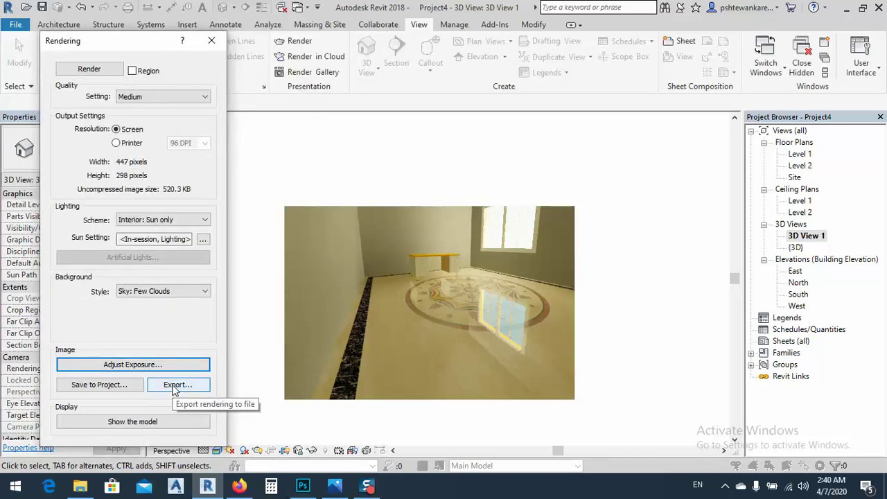
Step: Export the rendering to the Desktop as a JPEG named 3D View 1 and close the rendering settings
click(176, 385)
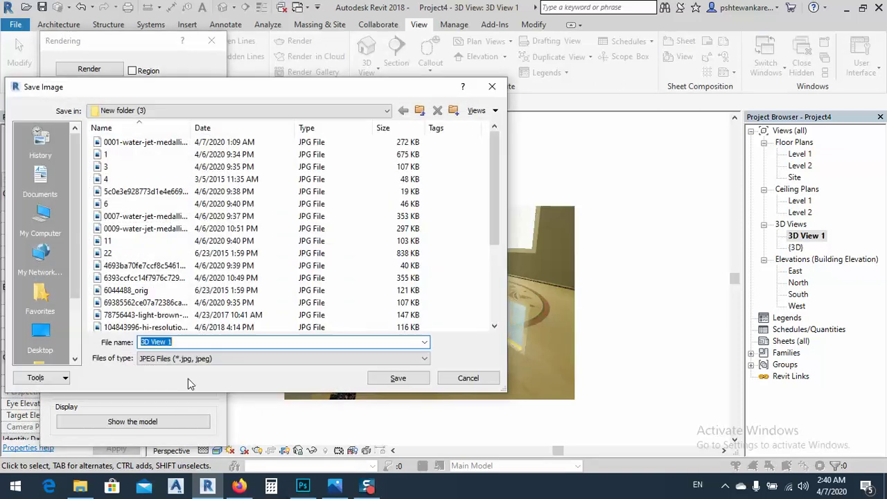
click(44, 217)
click(40, 336)
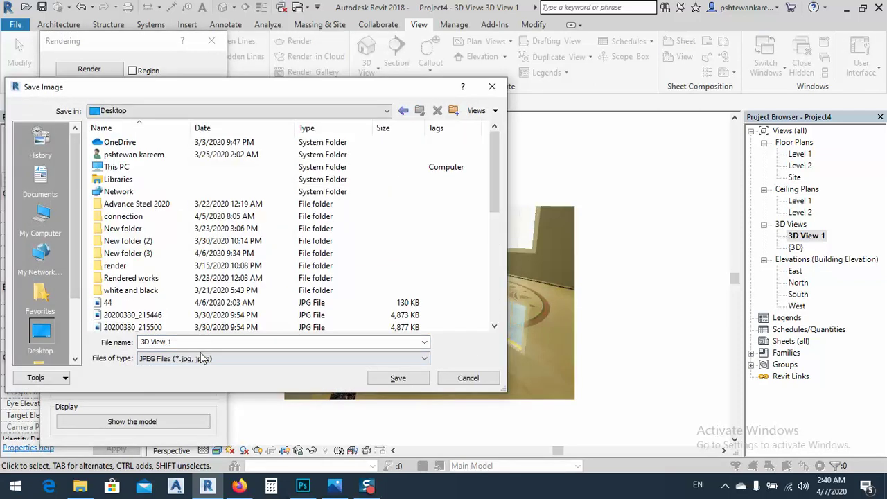
click(399, 377)
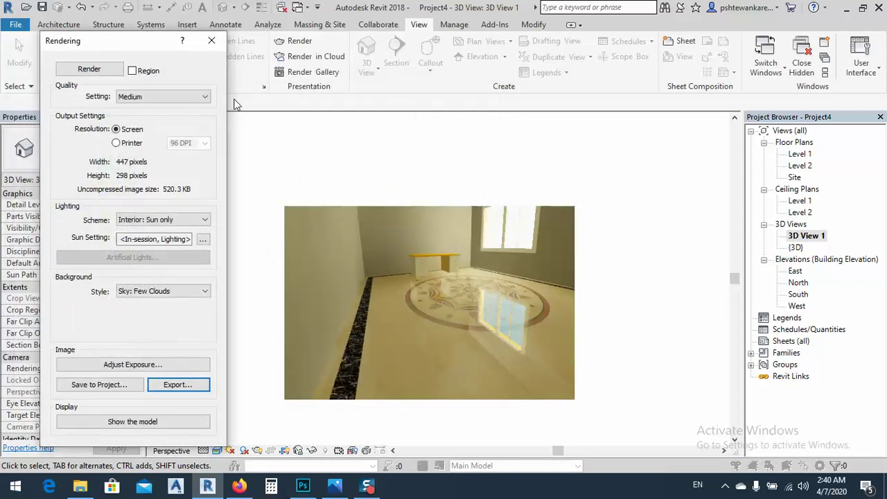
click(211, 40)
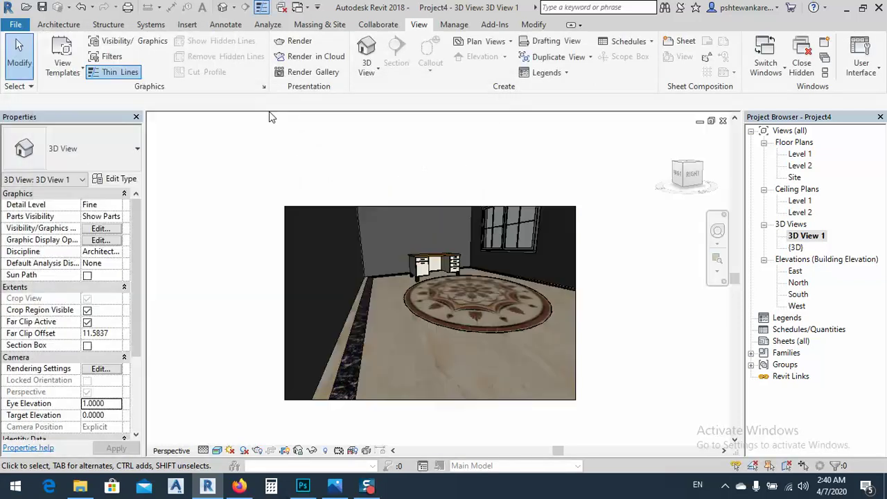
Step: In the Site plan, move the 3D View 1 camera near the room's upper-right corner and its target just outside the lower part of the left wall
double_click(795, 178)
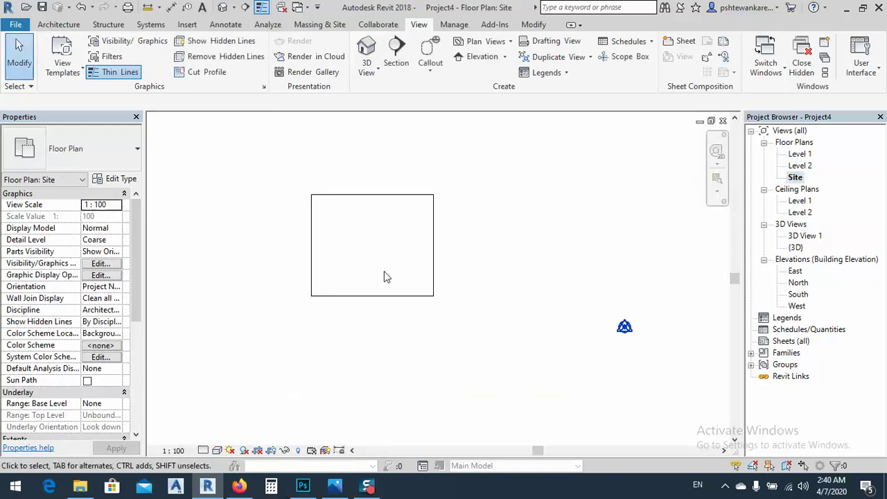
click(805, 236)
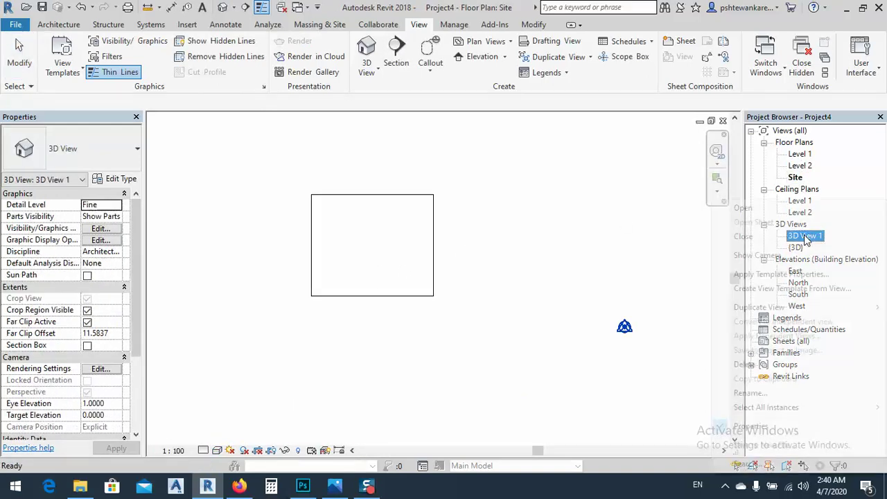
right_click(804, 236)
click(757, 255)
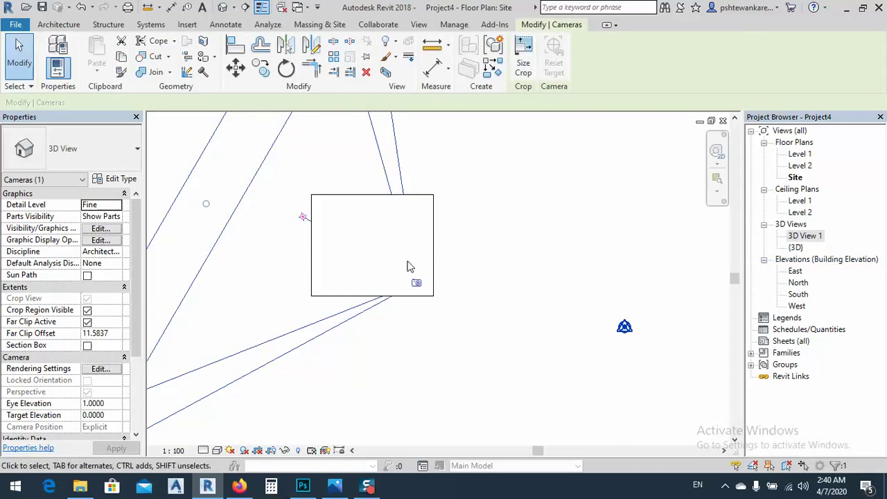
drag(415, 283, 420, 217)
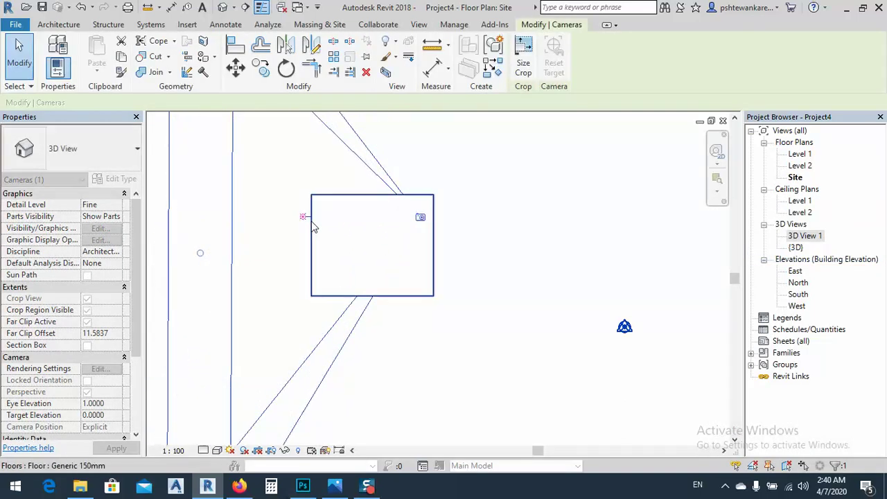
drag(305, 217, 303, 290)
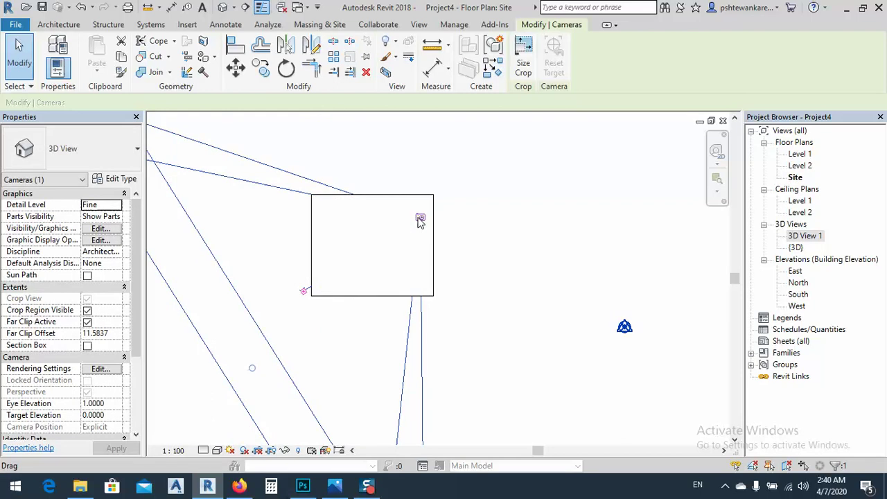
drag(420, 217, 413, 217)
click(517, 222)
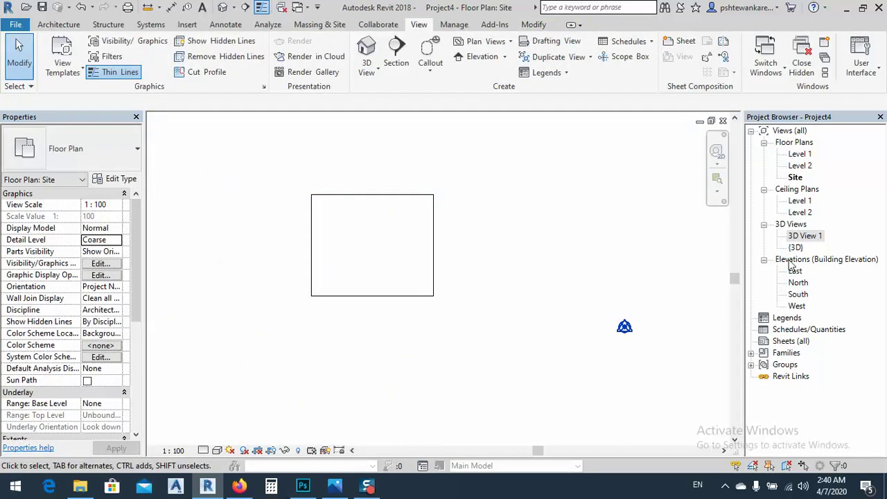
Step: Reopen 3D View 1, render it from the new camera angle at Medium quality, and close the rendering settings
double_click(800, 237)
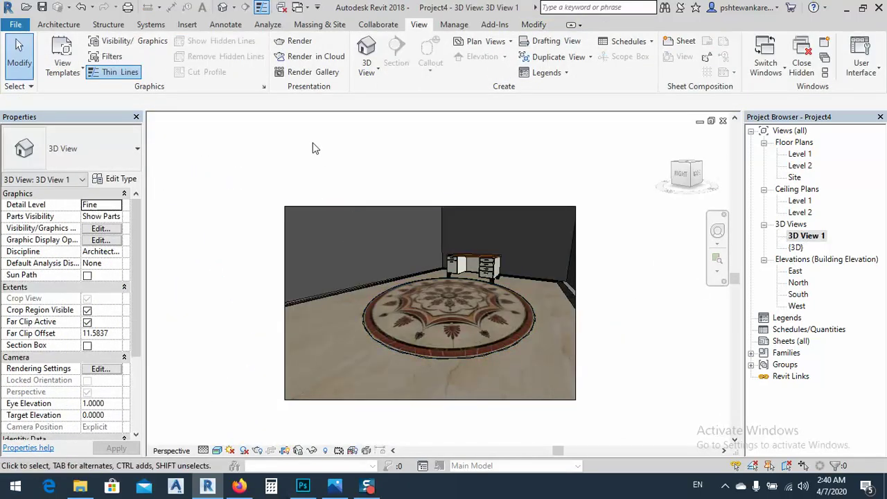
click(300, 42)
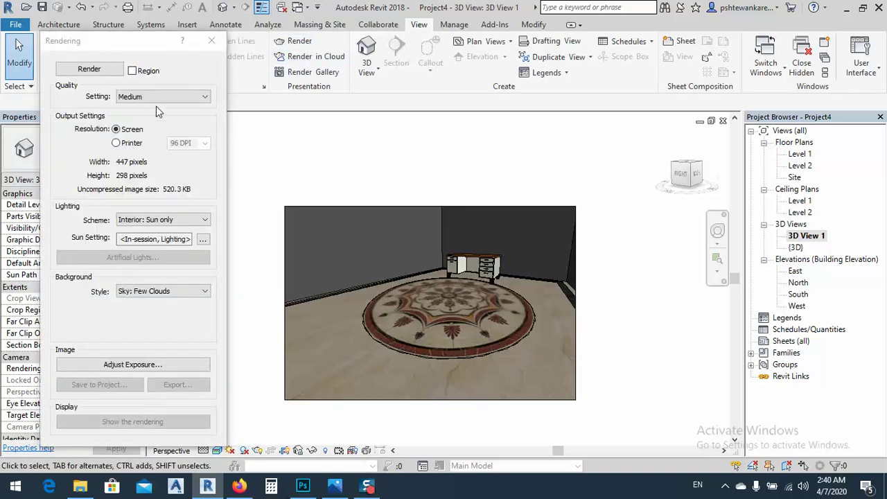
click(90, 69)
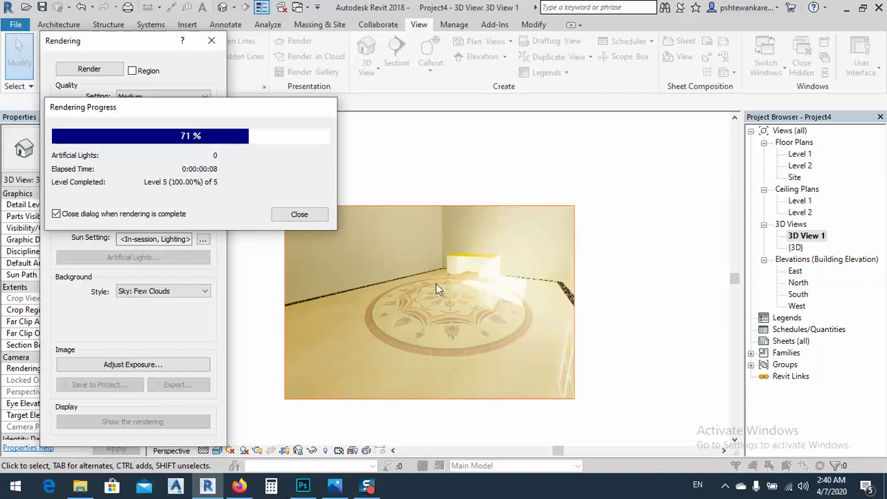
click(211, 41)
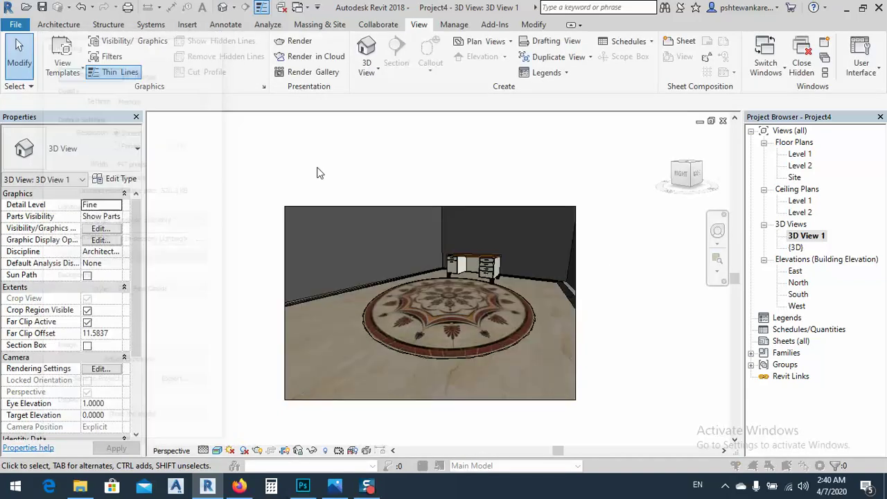
Step: Enlarge the camera view's crop region on all four sides to show more of the floor, walls and window
click(355, 206)
drag(284, 303, 249, 302)
drag(412, 206, 414, 182)
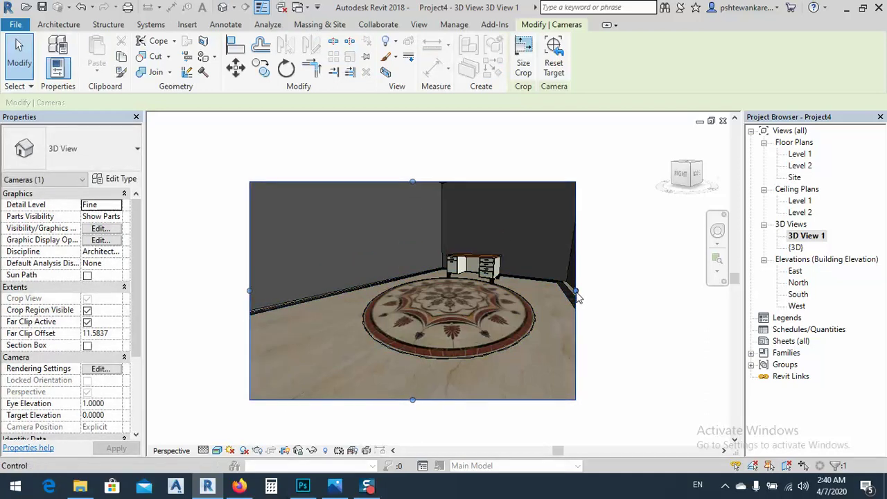
drag(575, 299, 627, 291)
drag(438, 402, 451, 439)
scroll(461, 353, down, 1)
scroll(460, 353, down, 1)
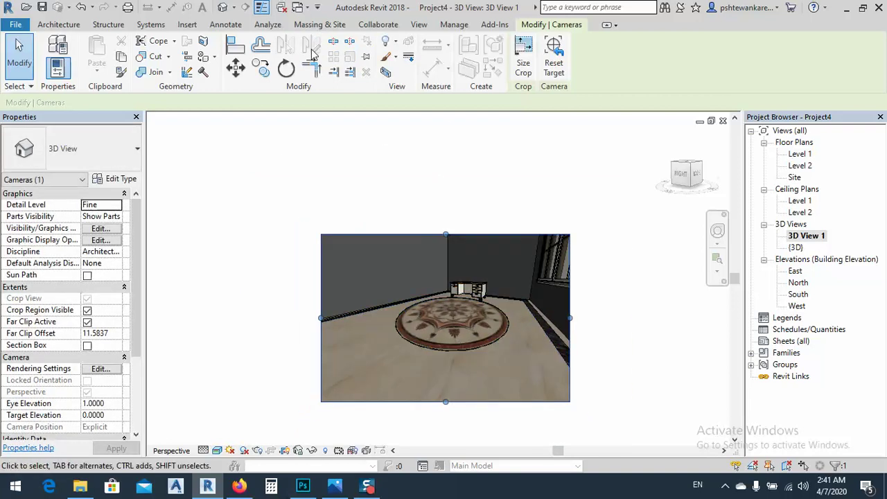
Step: Render the enlarged camera view at Medium quality with the Interior: Sun only lighting scheme
click(419, 24)
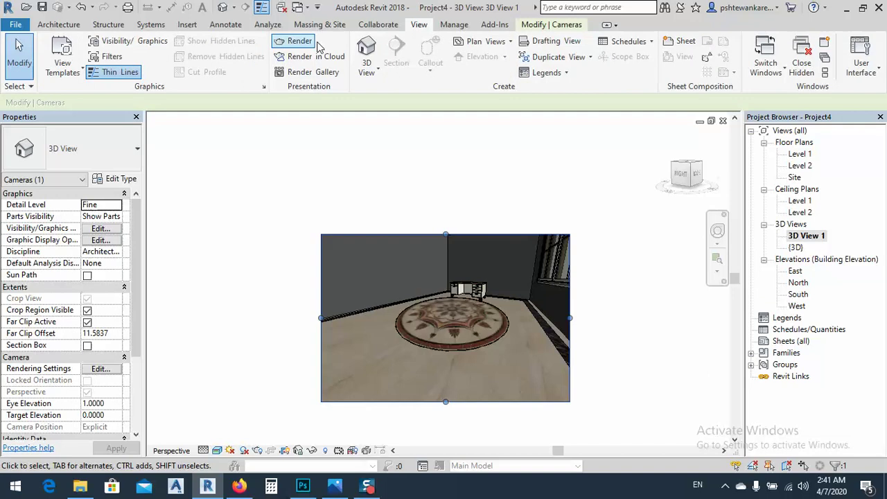
click(295, 41)
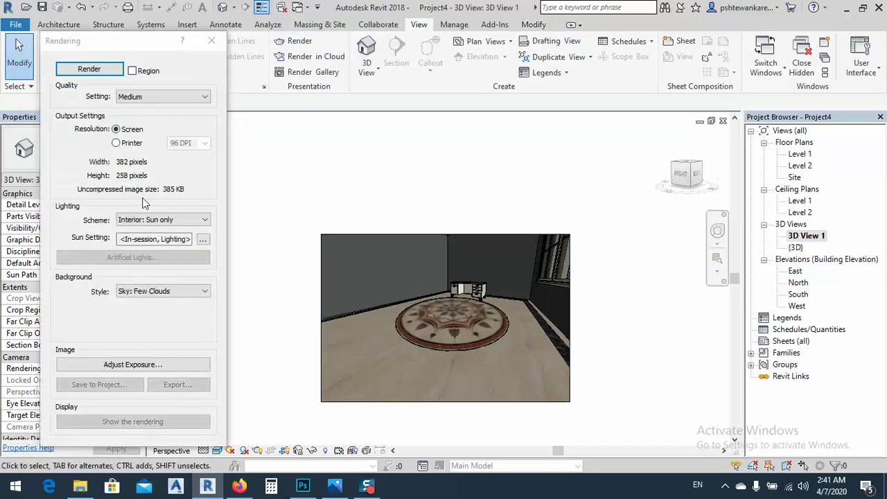
click(90, 69)
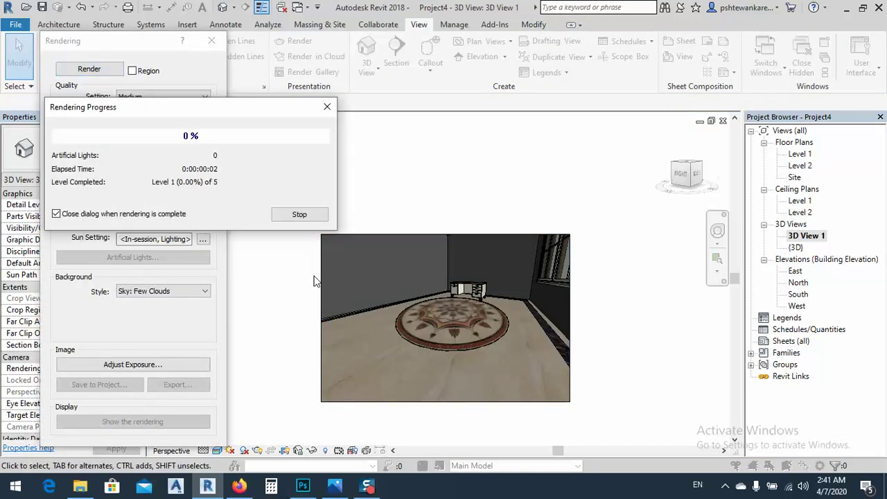